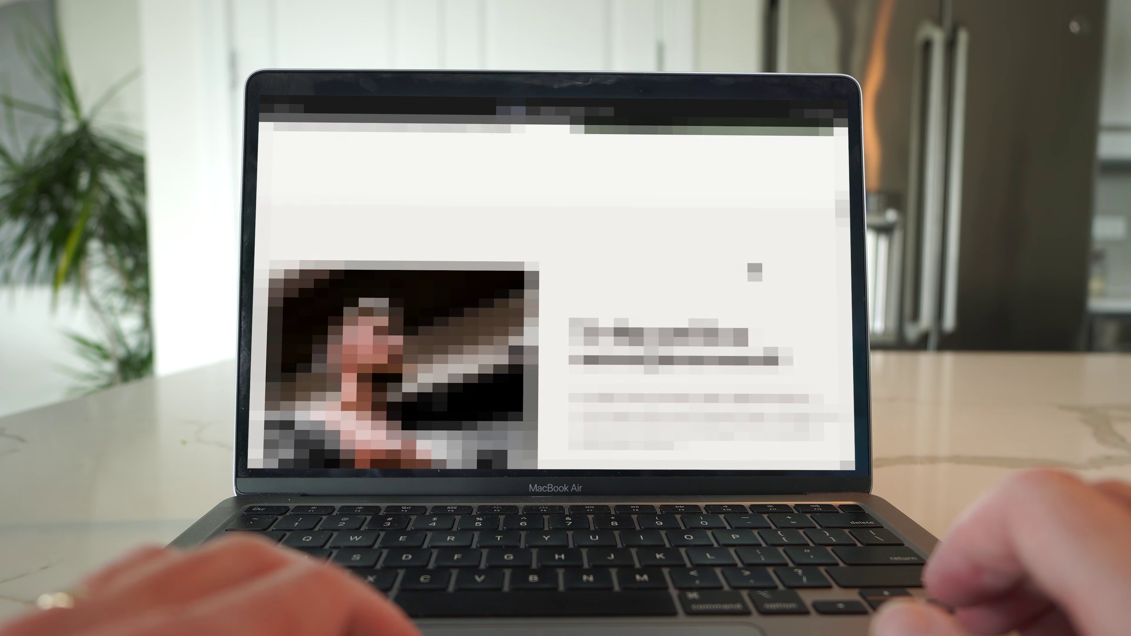
scroll(552, 285, down, 10)
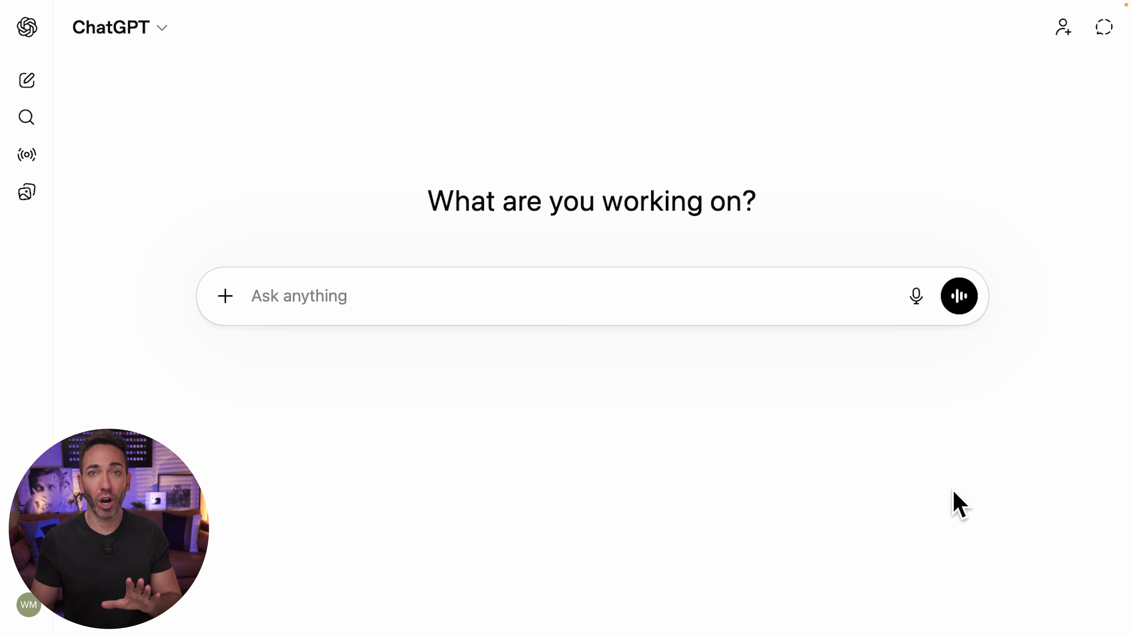
Step: Paste the landing page copy prompt with its offer brief template into a new chat and enable Deep research
click(391, 305)
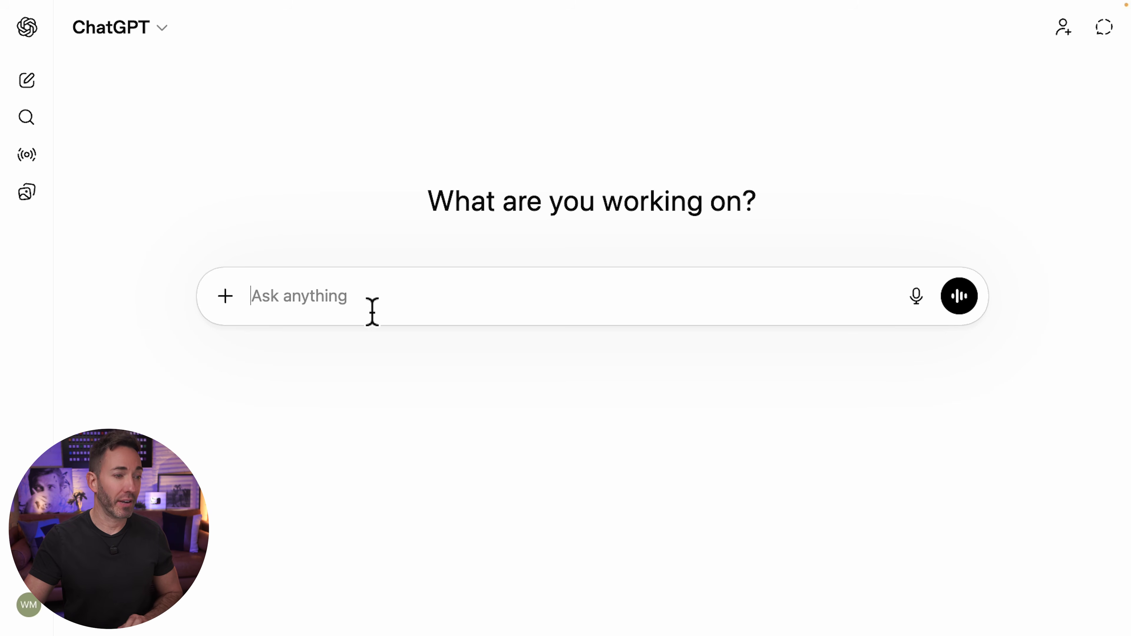
key(super+v)
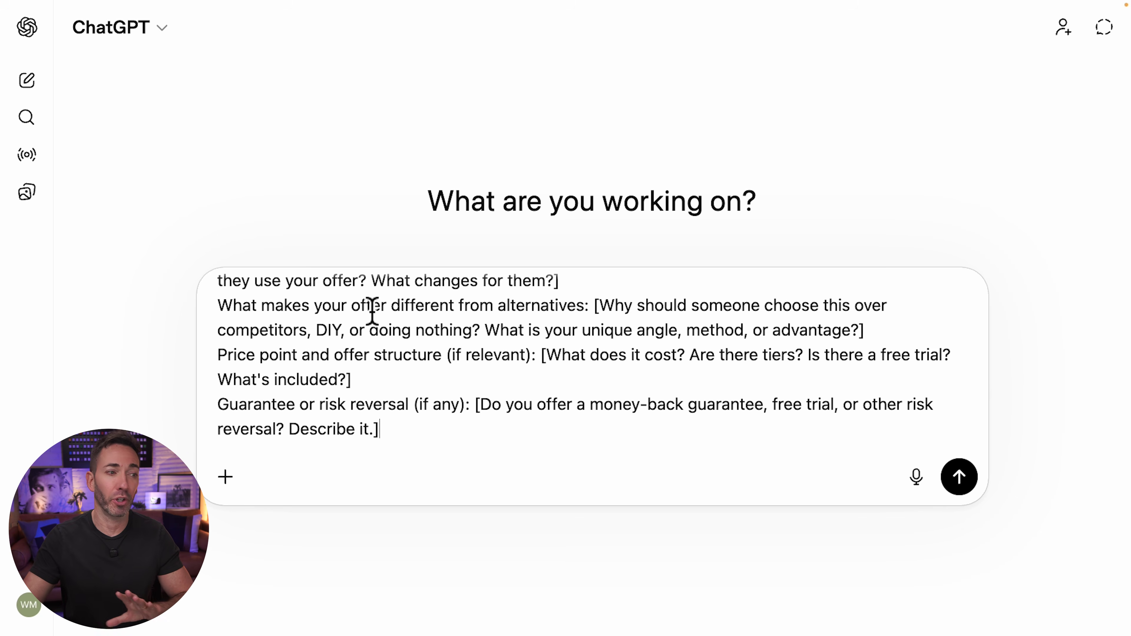
scroll(470, 366, up, 10)
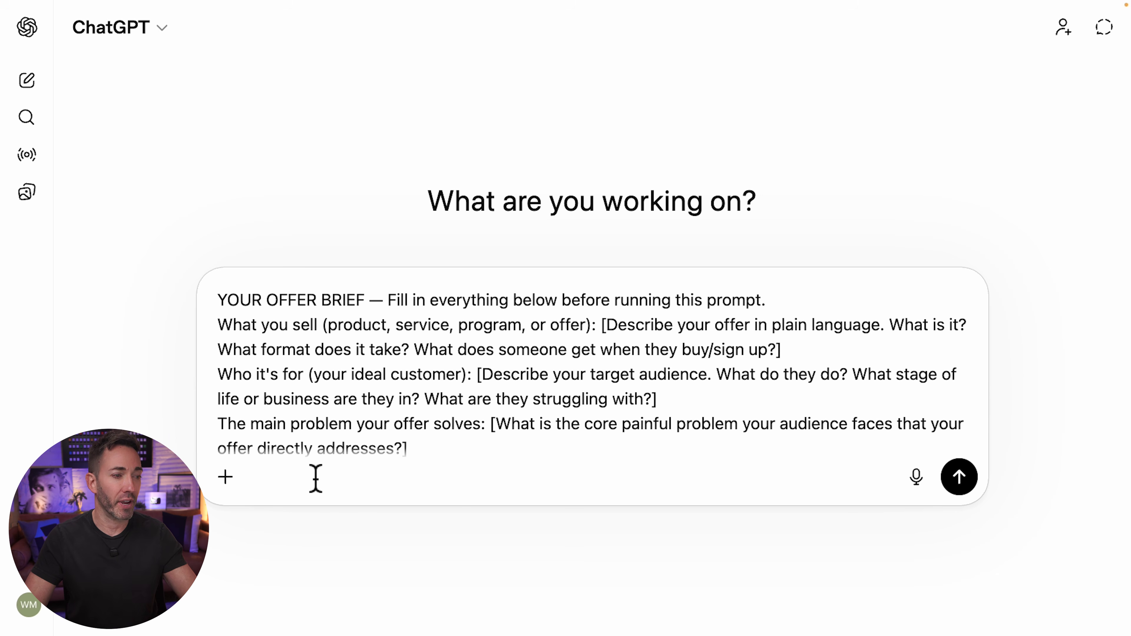
click(226, 481)
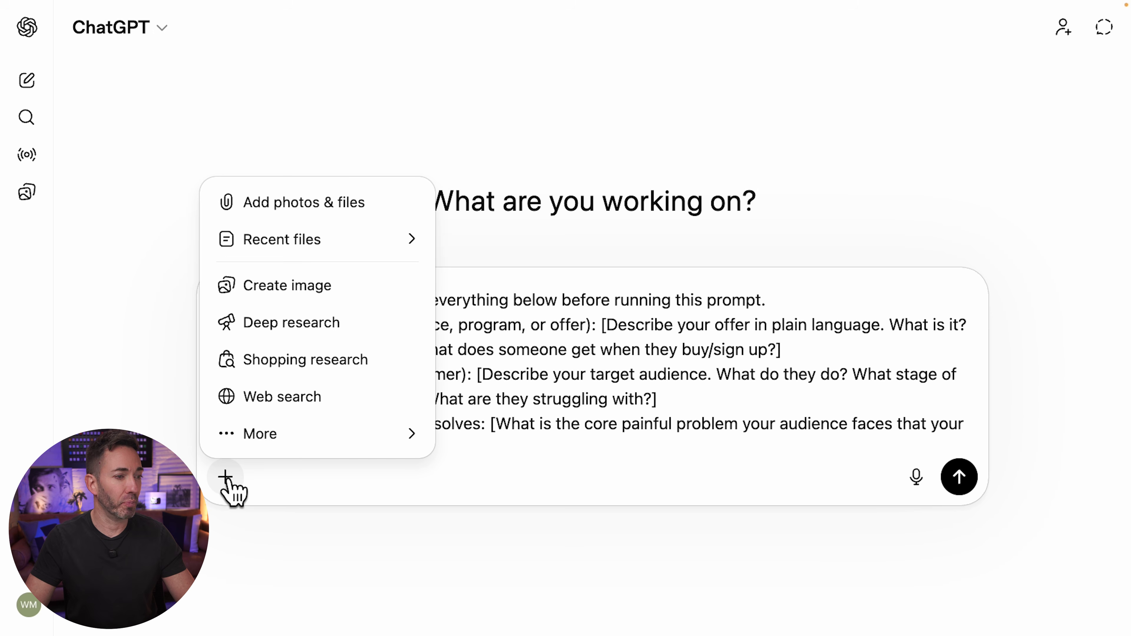
click(301, 331)
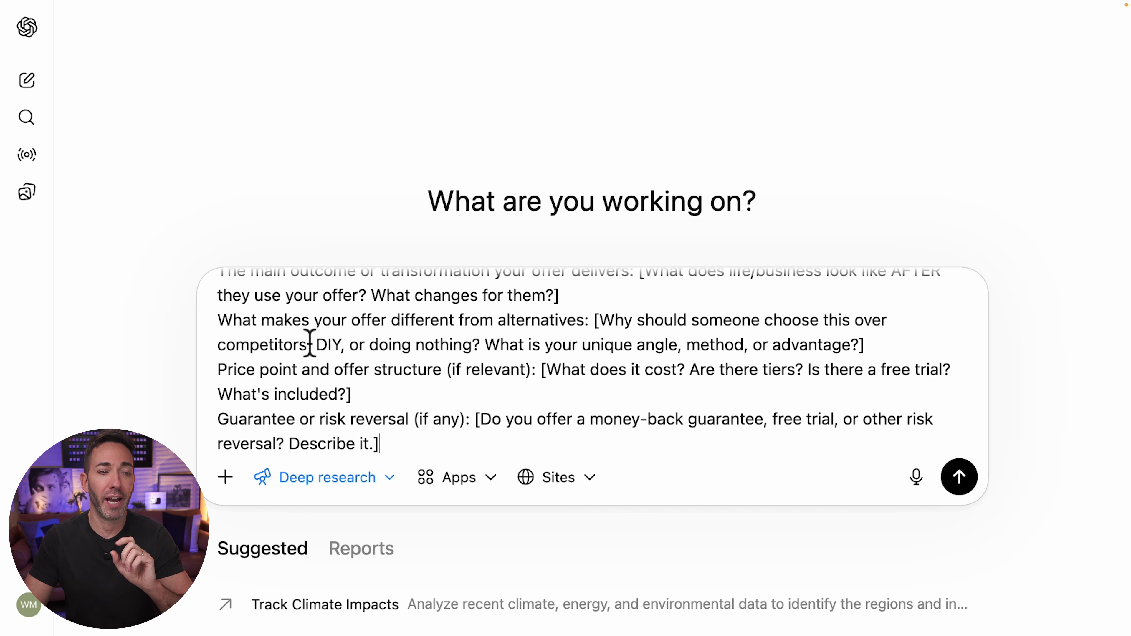
Step: Fill in the offer brief with Iron & Oak Fitness's free one-day guest pass in Lincoln Square, Chicago, and submit the research prompt
scroll(475, 368, up, 10)
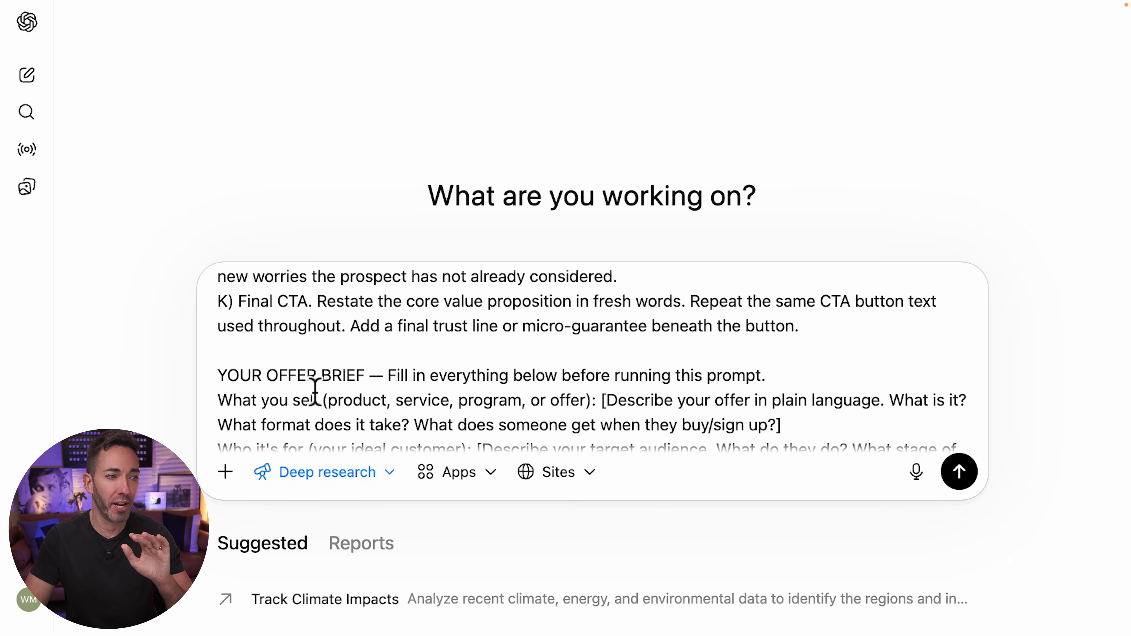
scroll(457, 392, down, 1)
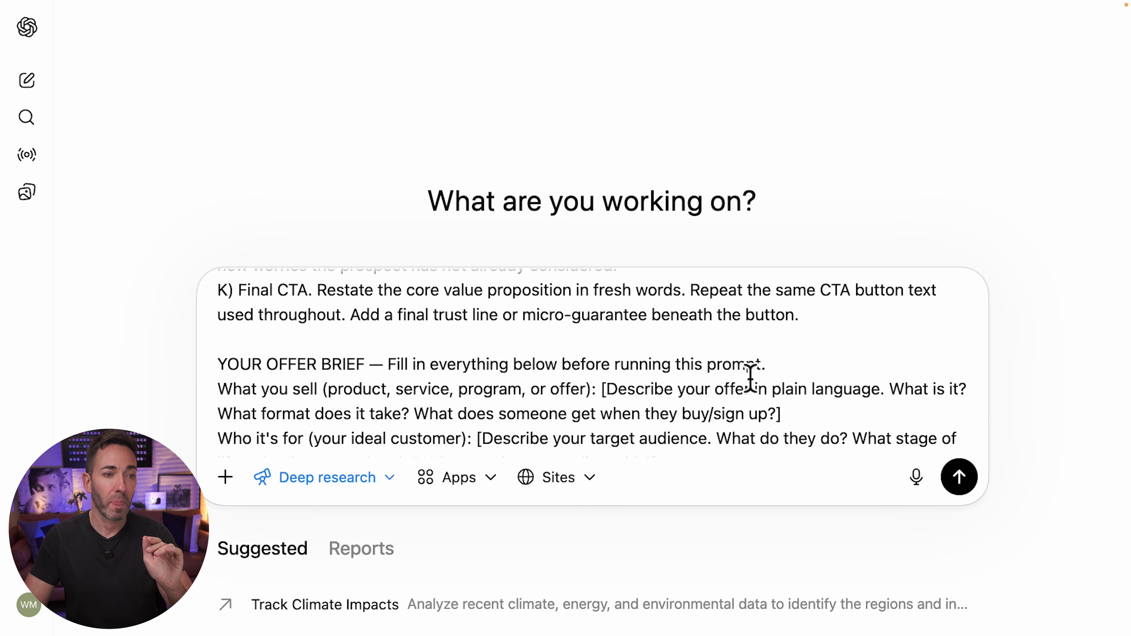
scroll(750, 378, down, 1)
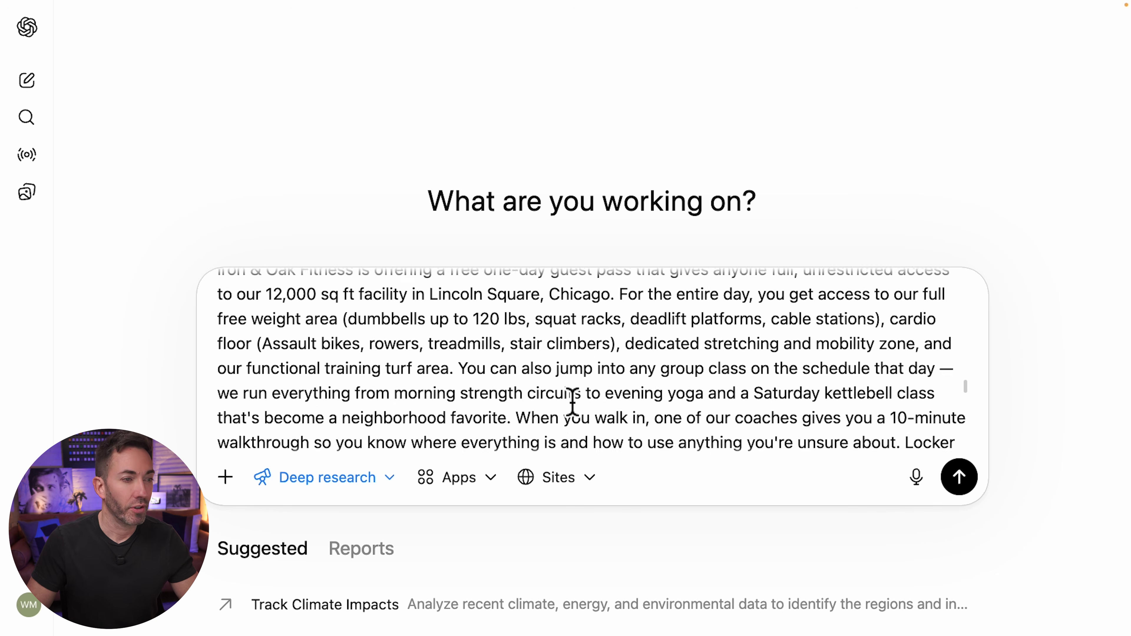
scroll(573, 400, up, 5)
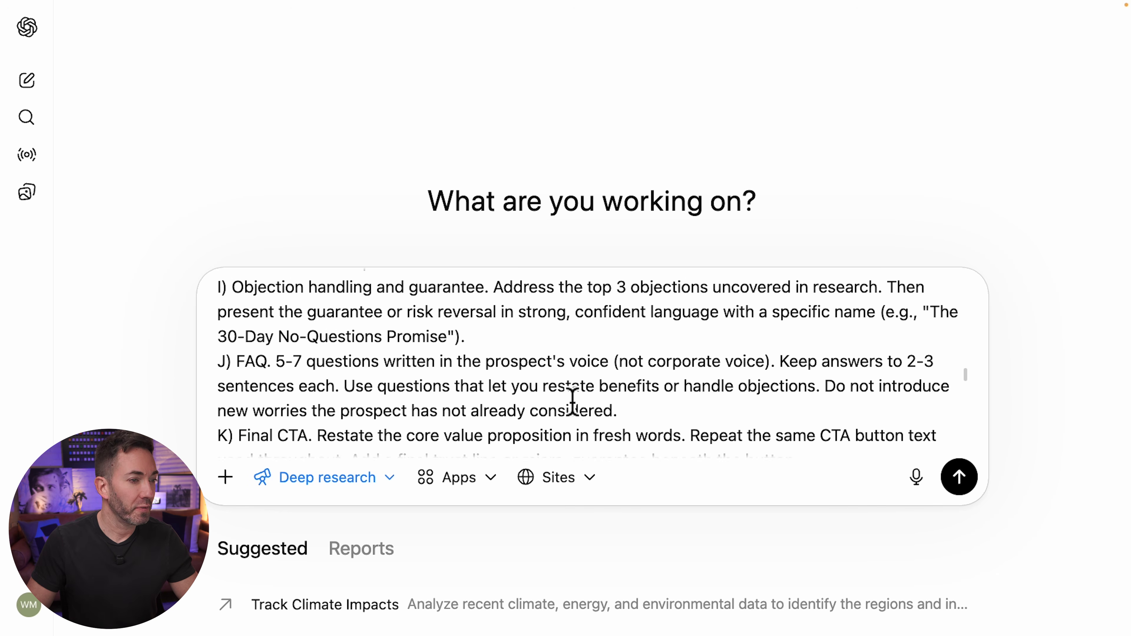
scroll(573, 400, down, 3)
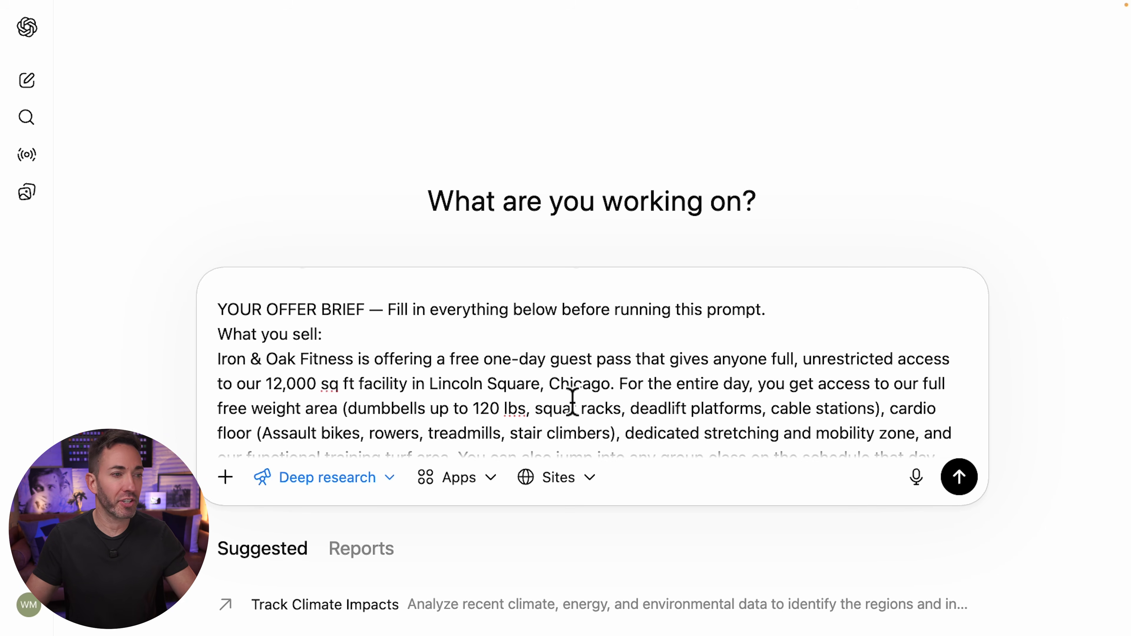
scroll(573, 404, down, 3)
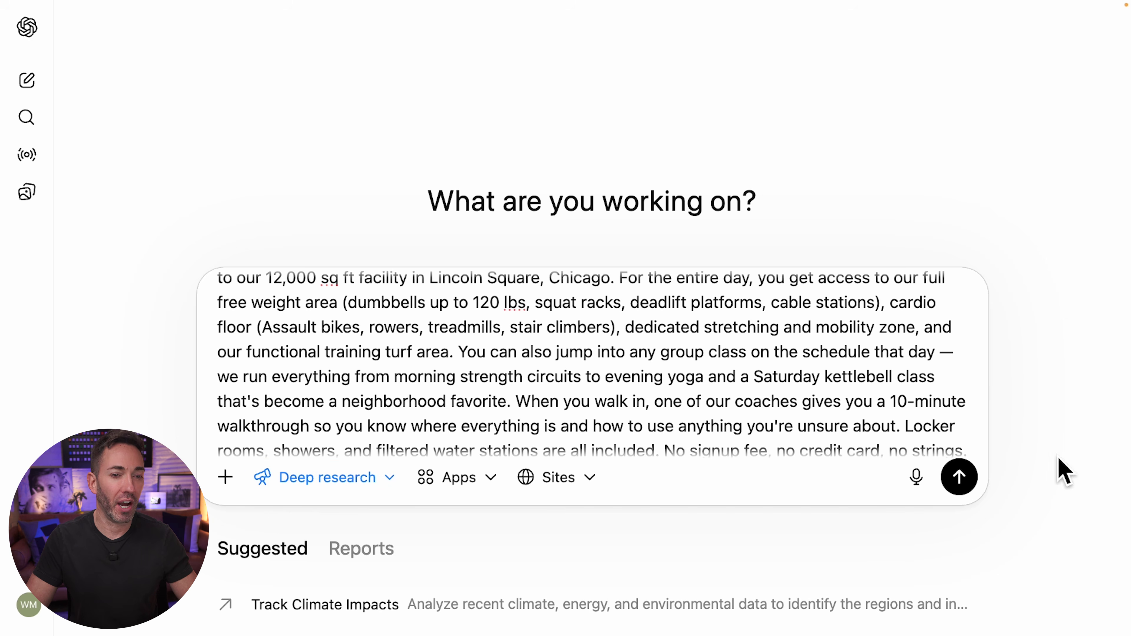
click(959, 477)
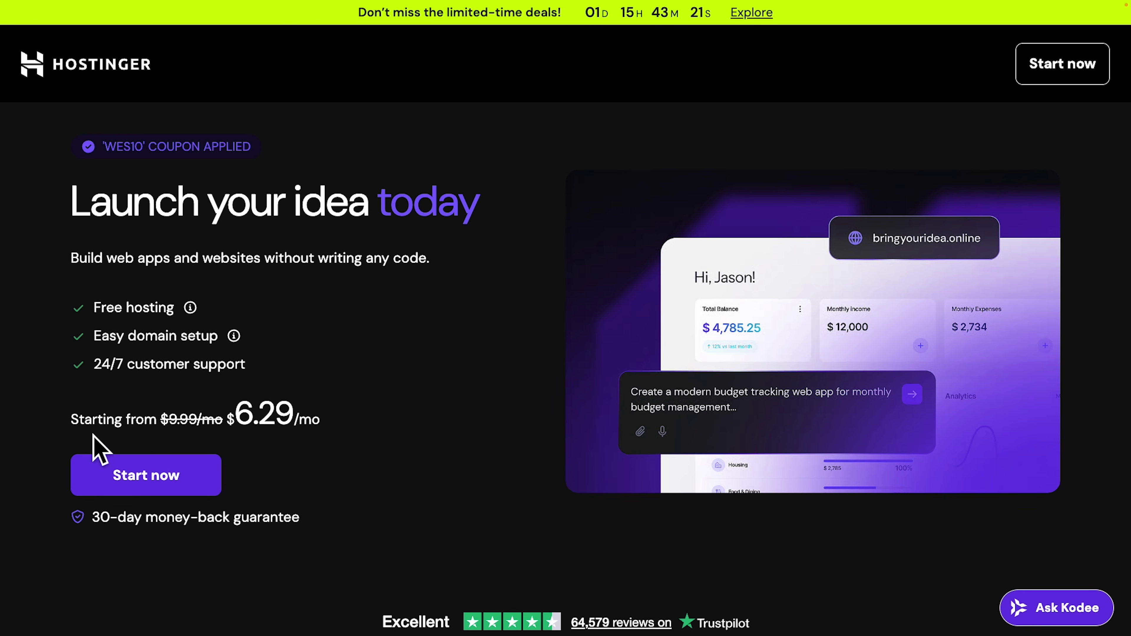
Step: Switch to the Hostinger Horizons site, open the pricing plans and compare their AI credits, domain offers and benefits
click(153, 476)
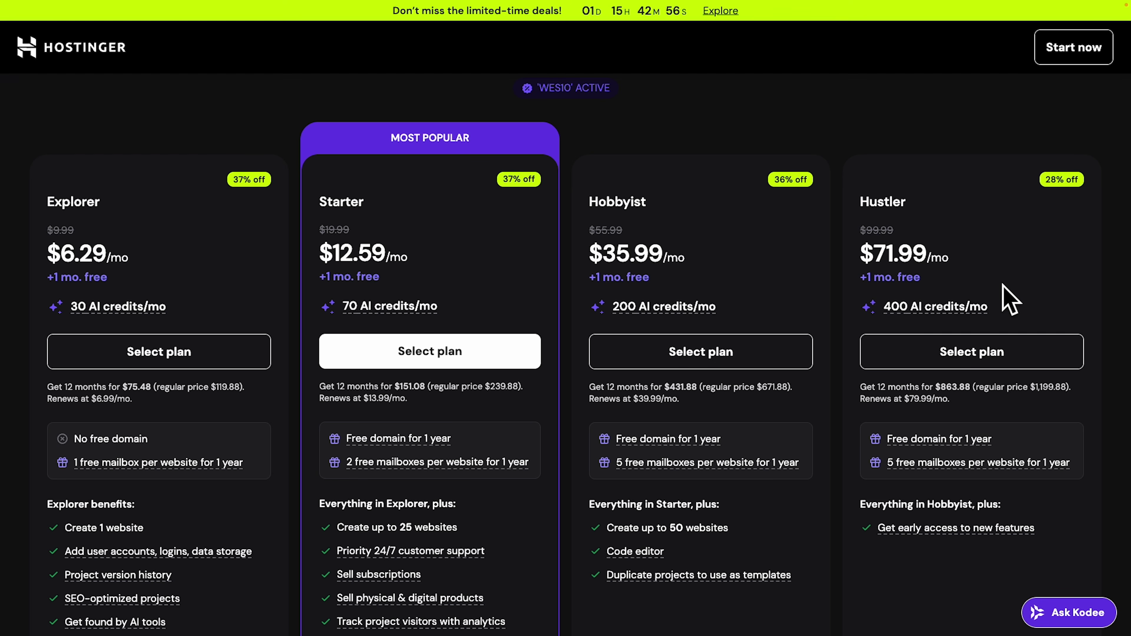
scroll(1003, 284, down, 1)
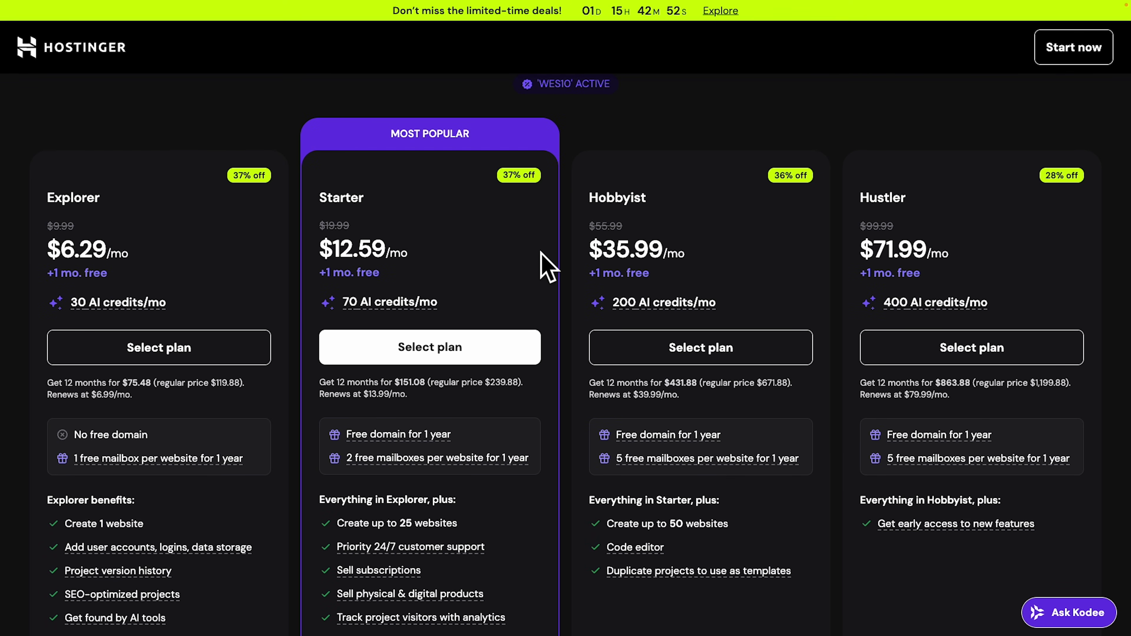
scroll(541, 254, down, 1)
scroll(547, 266, down, 1)
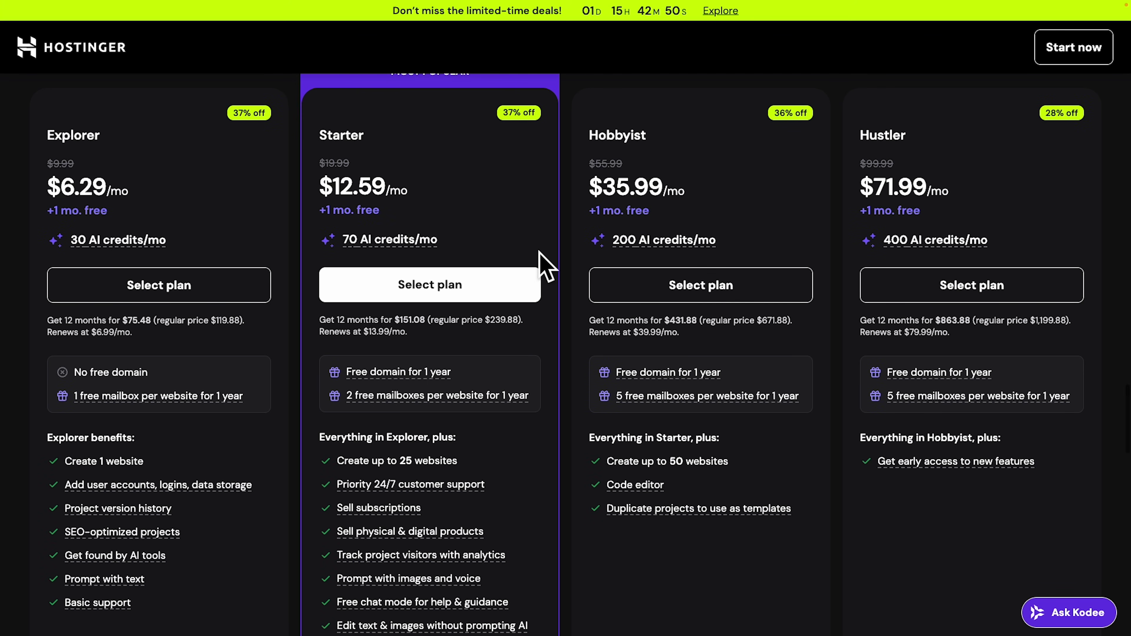
scroll(547, 266, down, 1)
scroll(543, 263, down, 1)
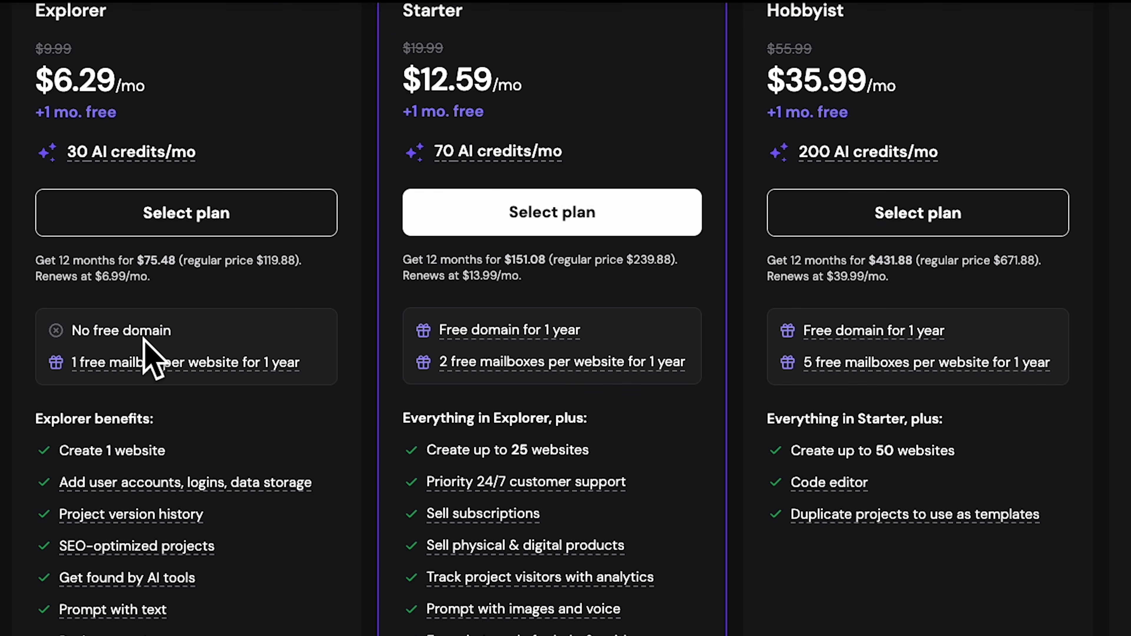
scroll(295, 366, down, 3)
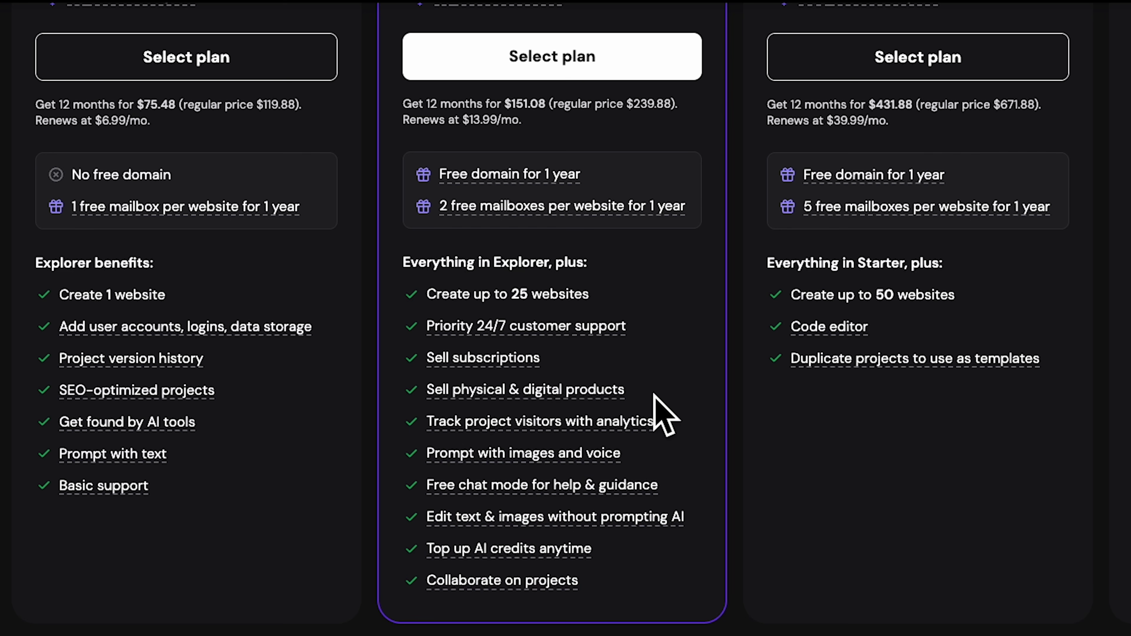
scroll(714, 412, down, 1)
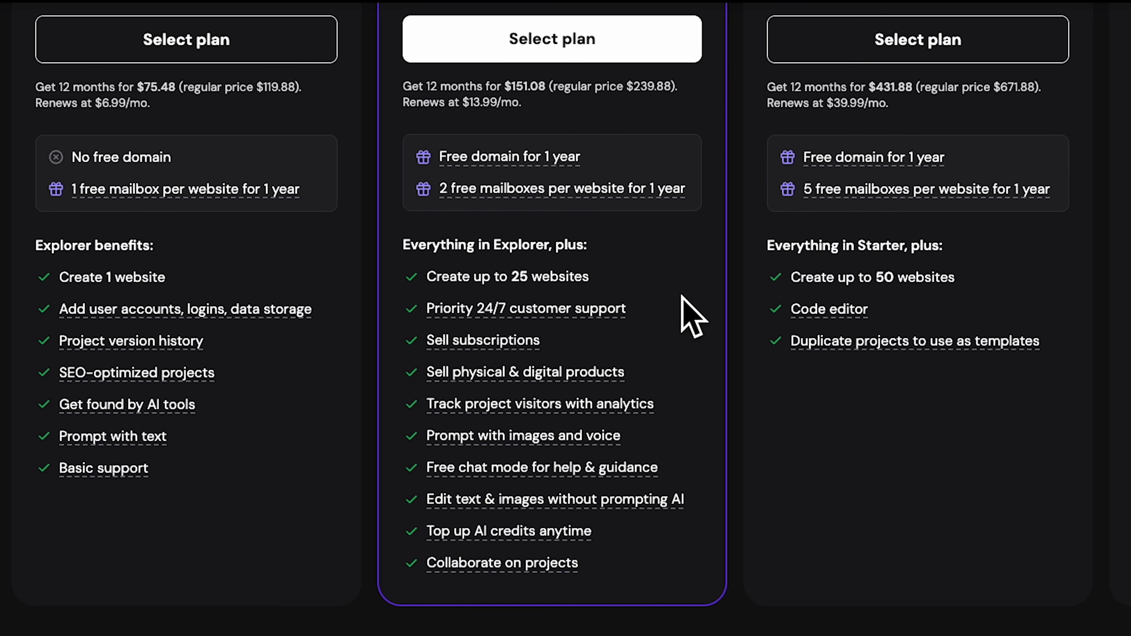
scroll(638, 435, down, 3)
mouse_move(525, 374)
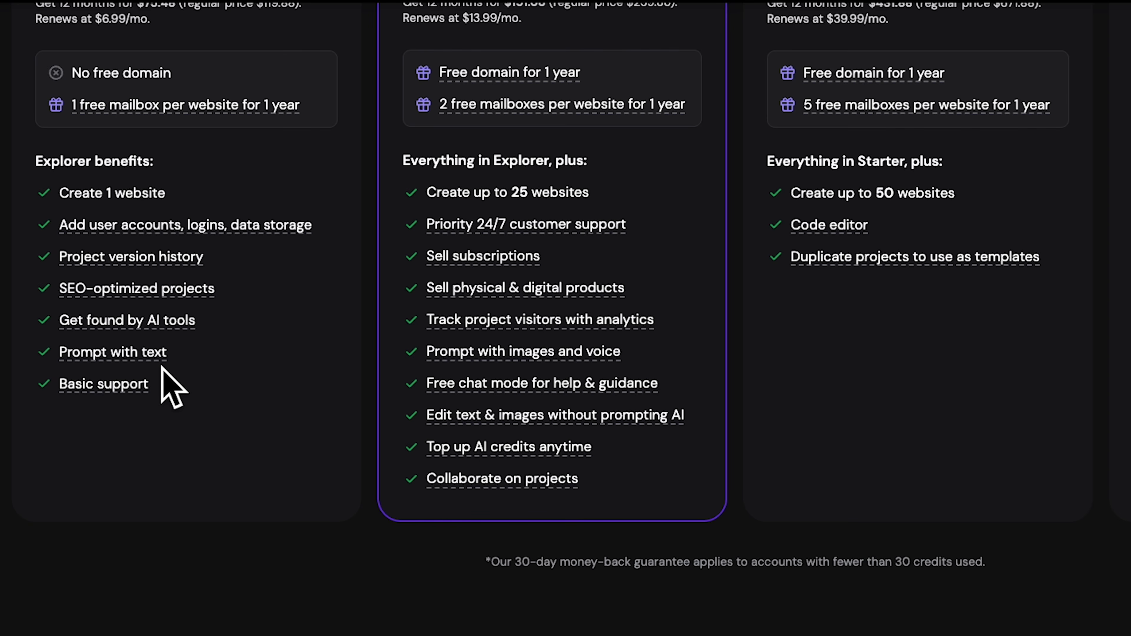
Step: Choose the Starter plan and set its billing period to 12 months after comparing the 1-month option
scroll(504, 392, up, 7)
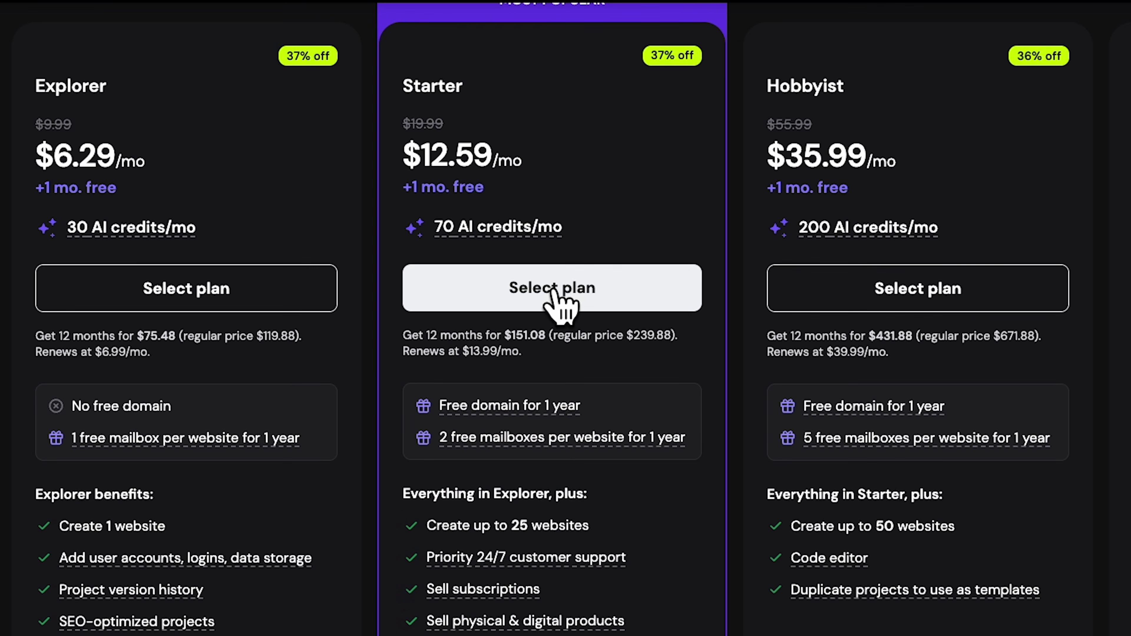
click(552, 289)
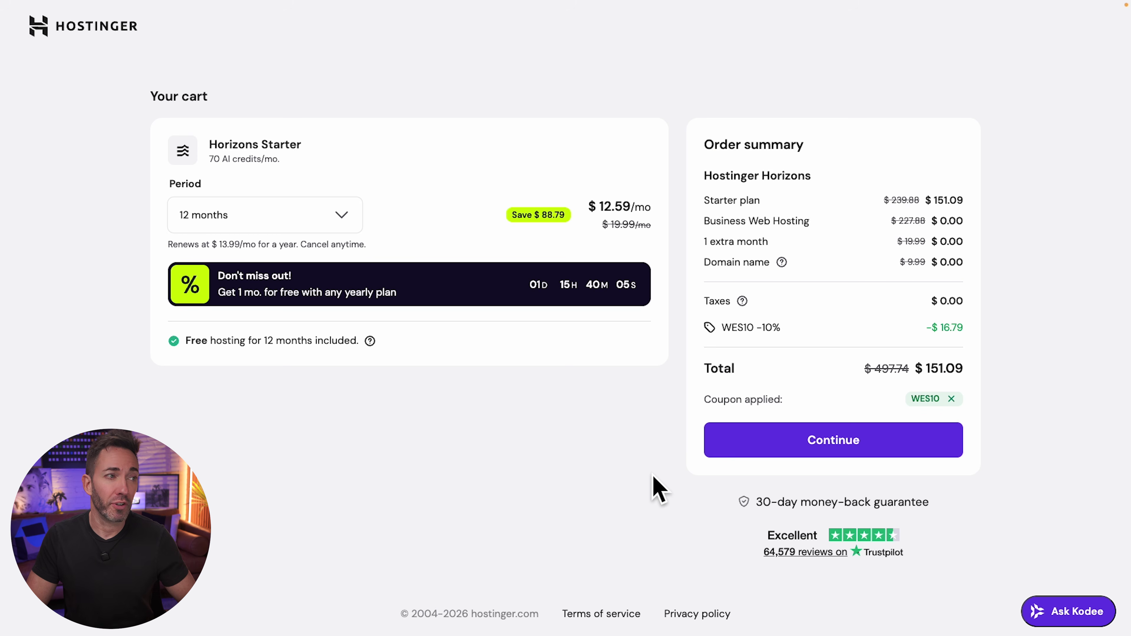
click(346, 218)
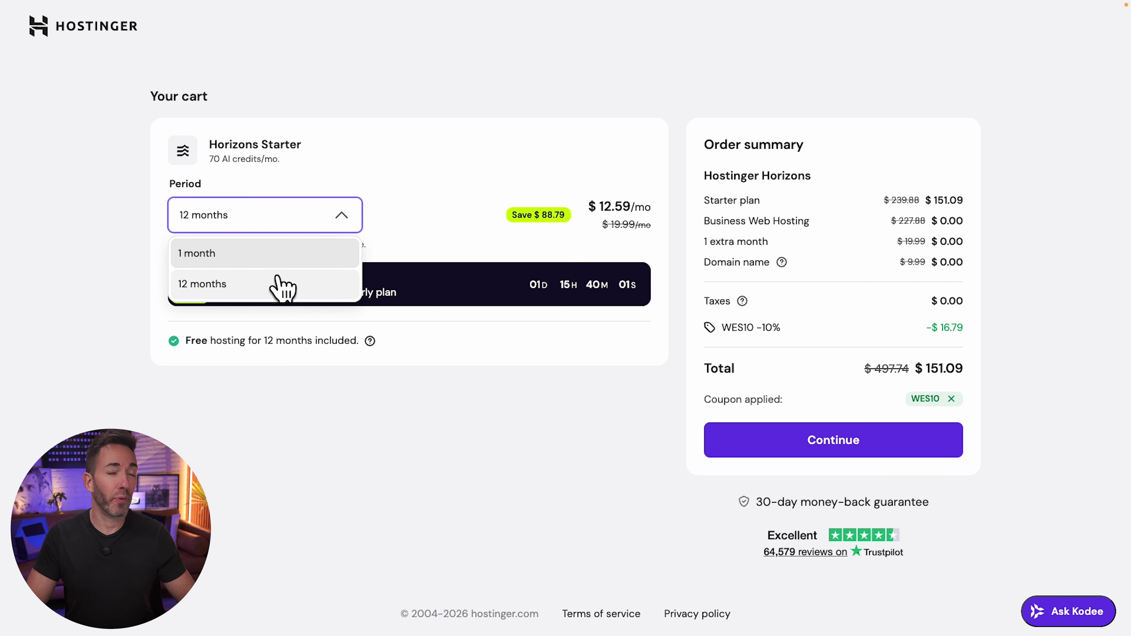
click(254, 253)
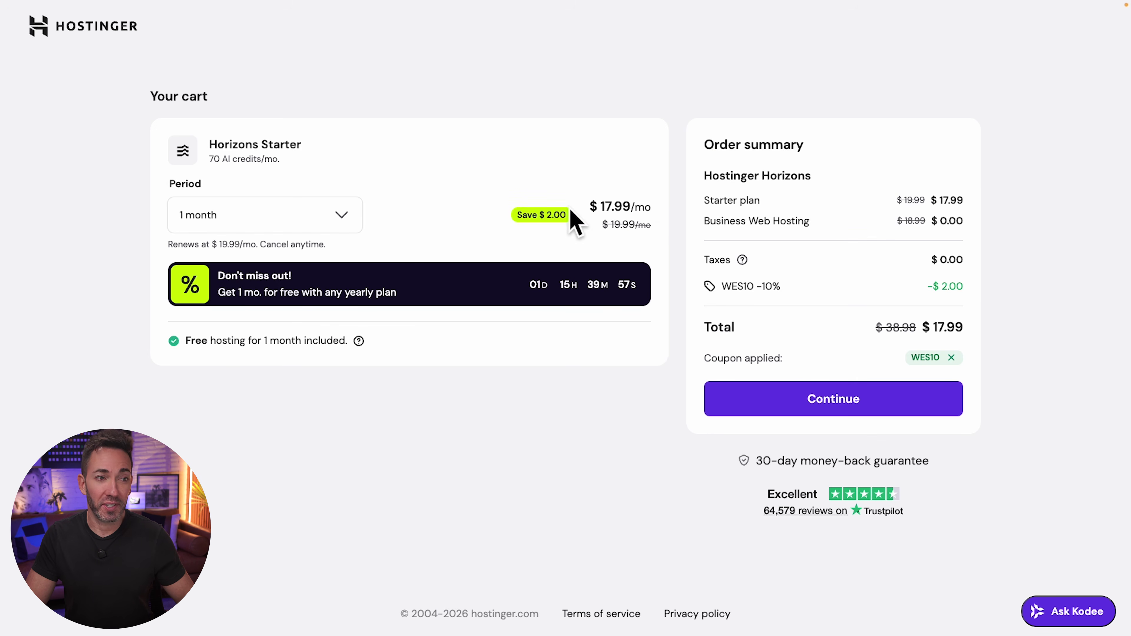
click(336, 220)
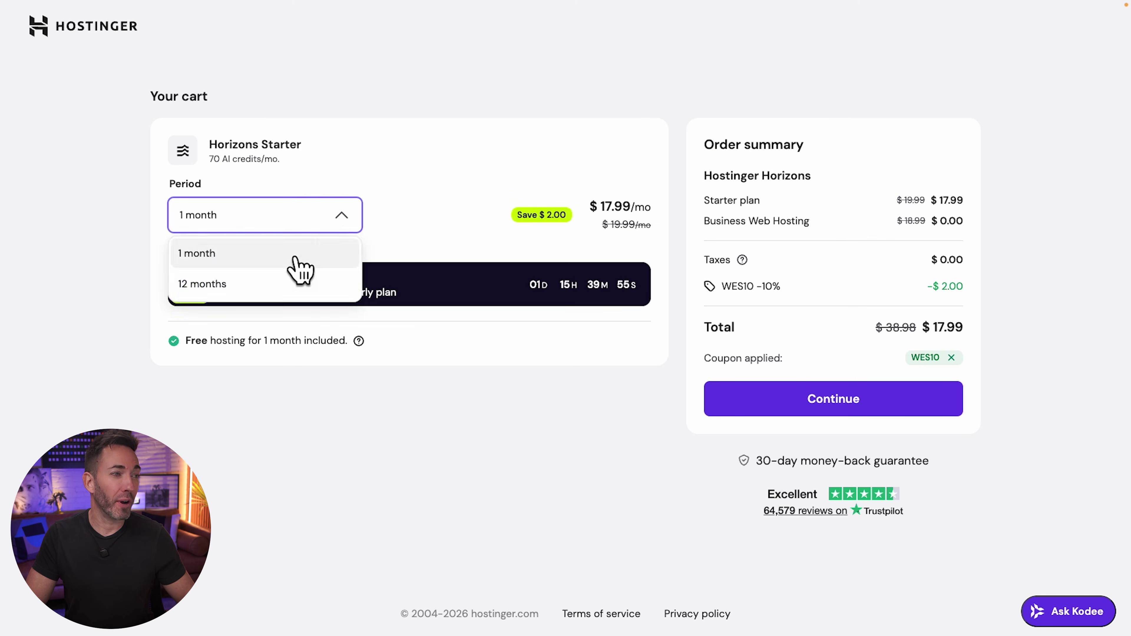
click(289, 285)
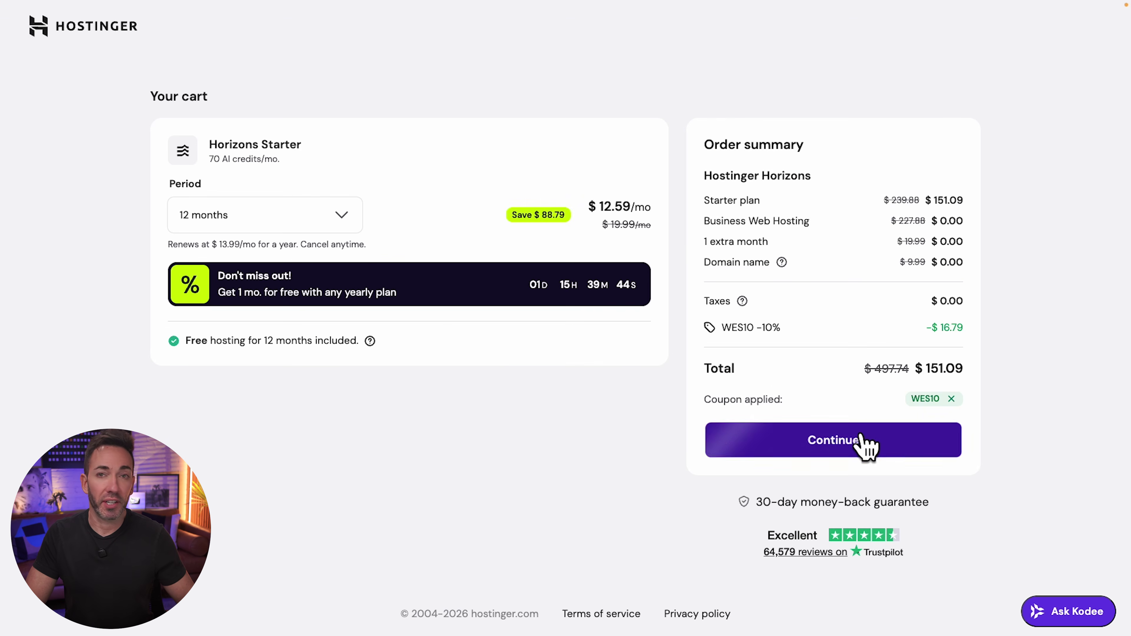
Step: Continue from the cart and register with a Google account to reach the billing address and payment form
click(737, 483)
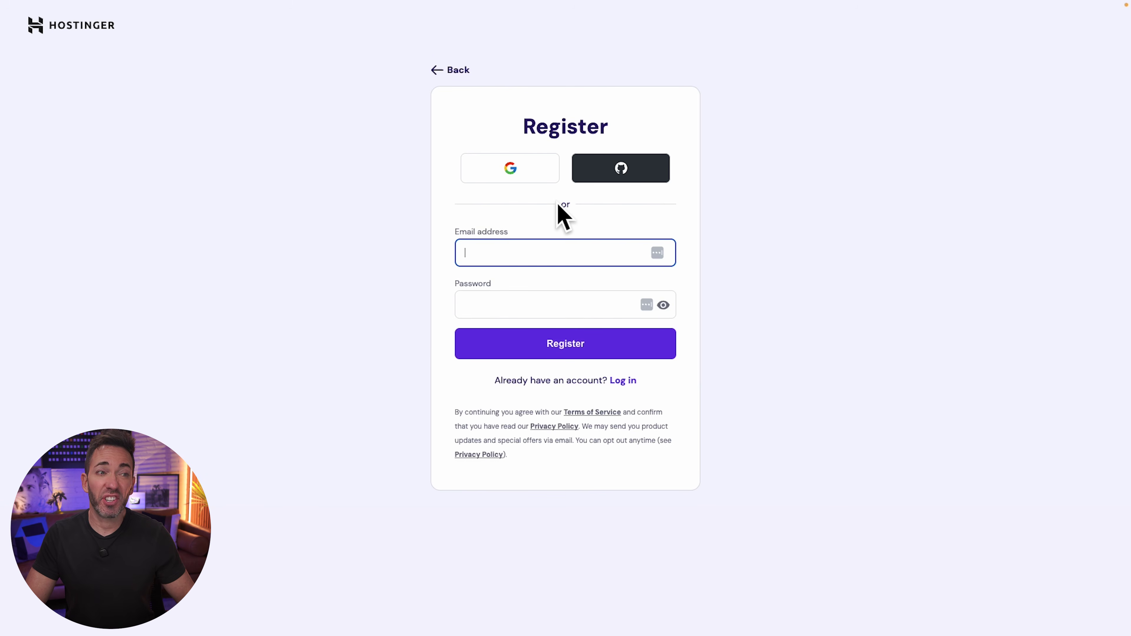
click(520, 171)
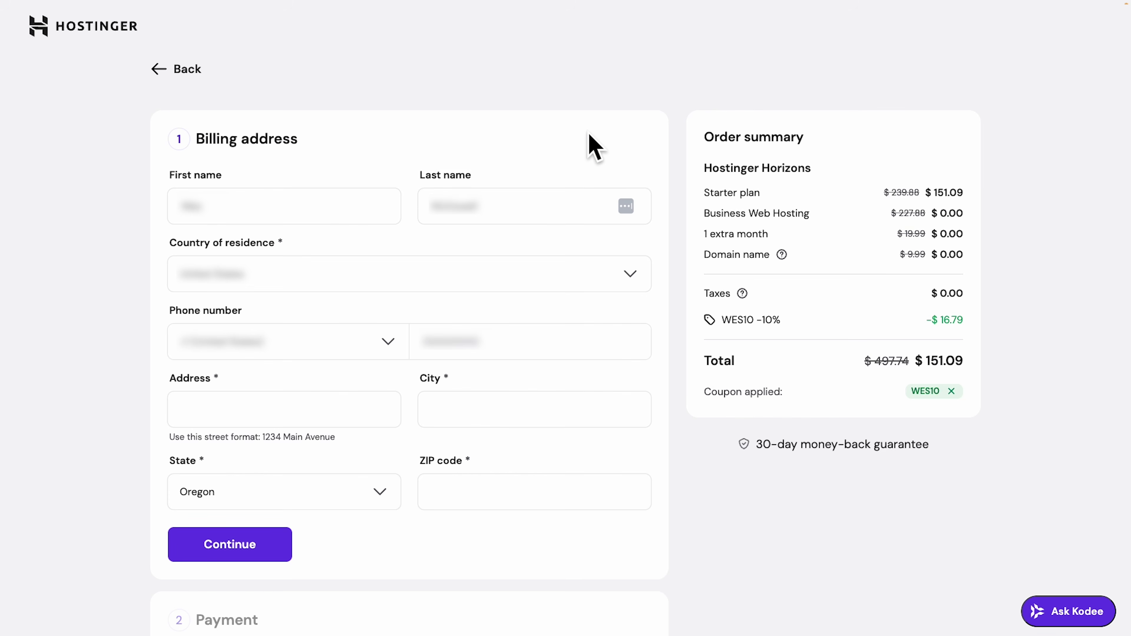
scroll(697, 181, down, 2)
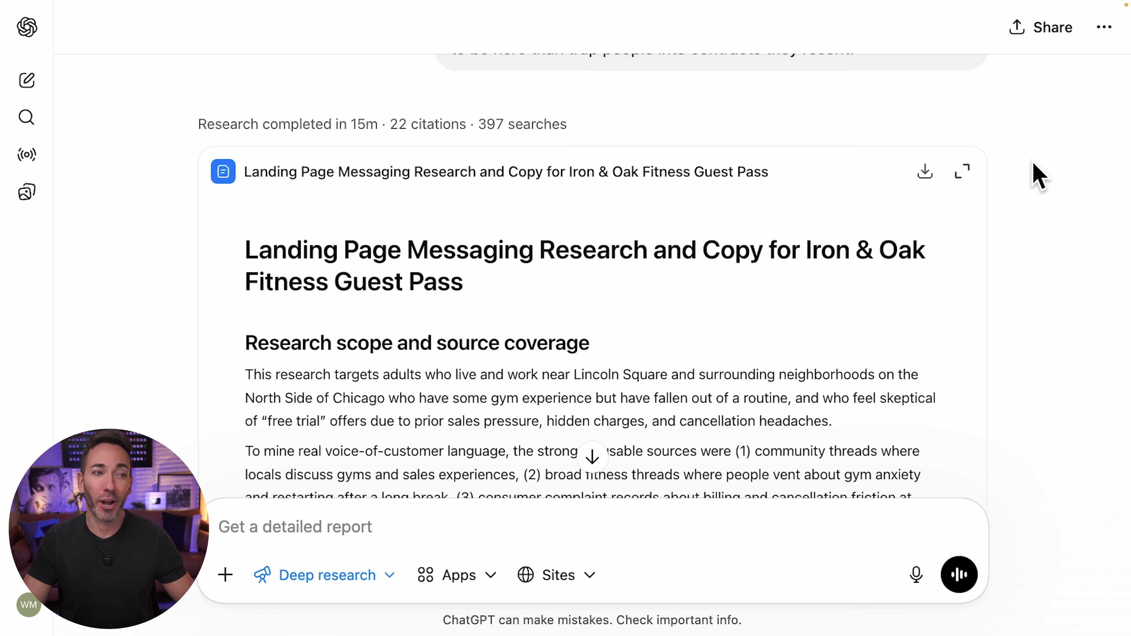
Step: Switch back to ChatGPT, open the completed Iron & Oak Fitness research report in full view and read through to the landing page copy draft
scroll(1037, 175, down, 4)
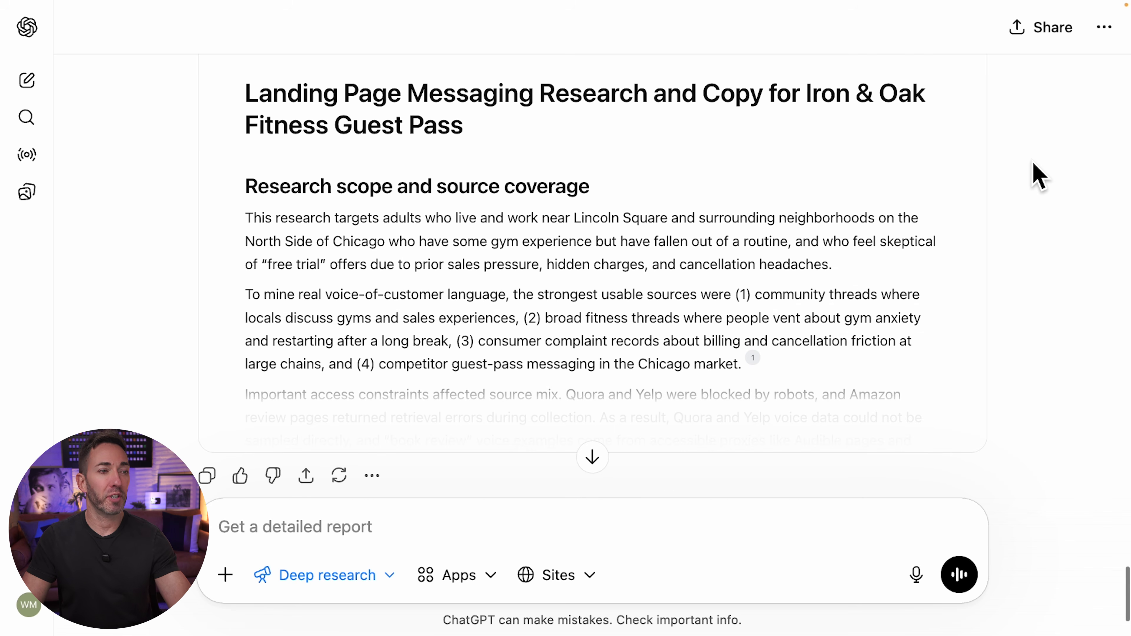
click(683, 297)
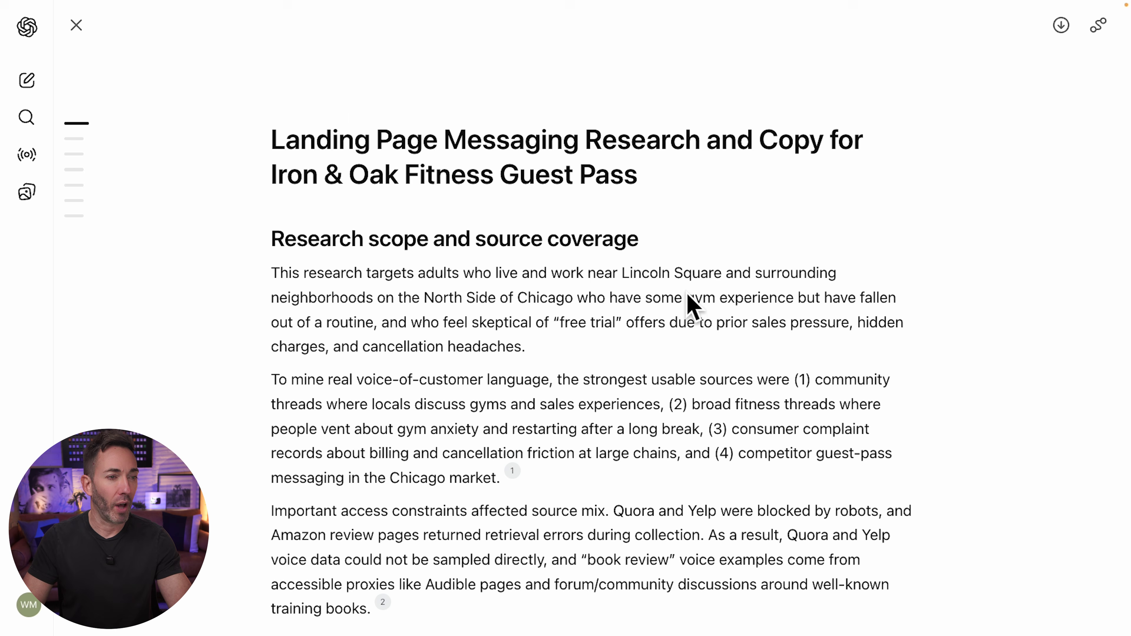
scroll(688, 296, down, 12)
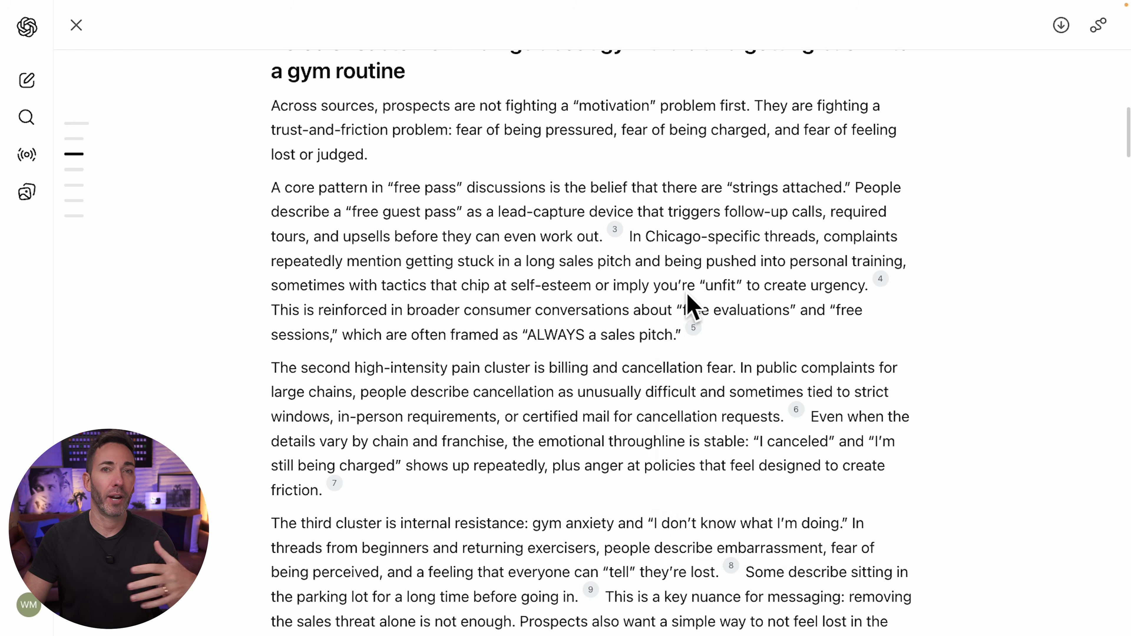
scroll(689, 305, down, 5)
scroll(1022, 375, down, 5)
scroll(1022, 375, down, 11)
scroll(1021, 374, down, 18)
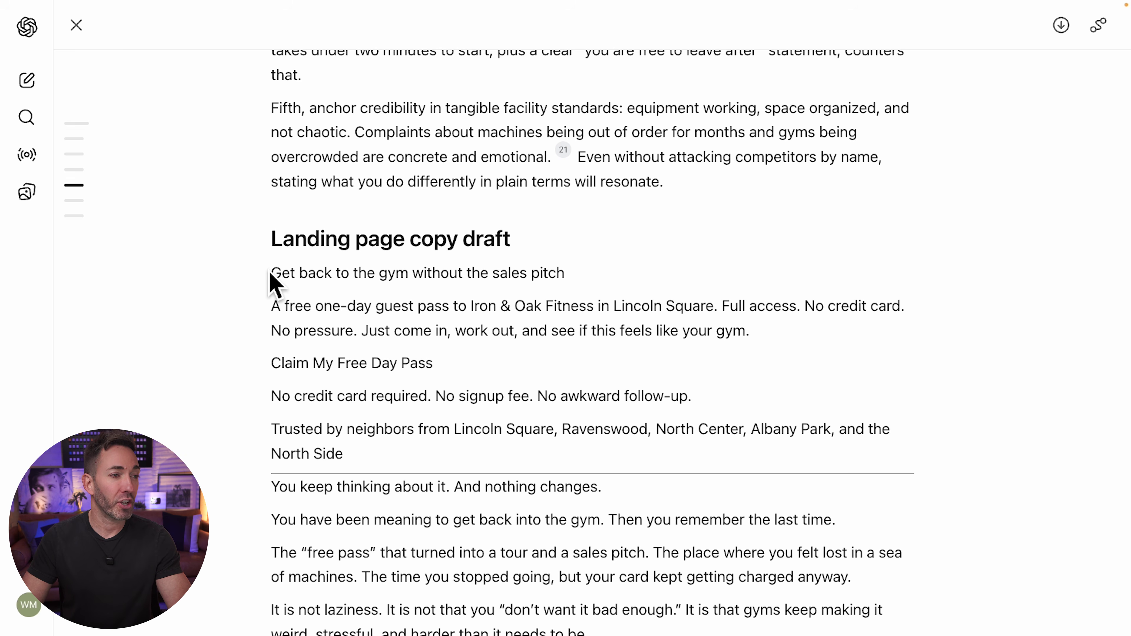
Step: Select the entire landing page copy draft, from "Get back to the gym without the sales pitch" to "Free day. No credit card. No pressure."
drag(274, 269, 730, 632)
drag(660, 423, 151, 247)
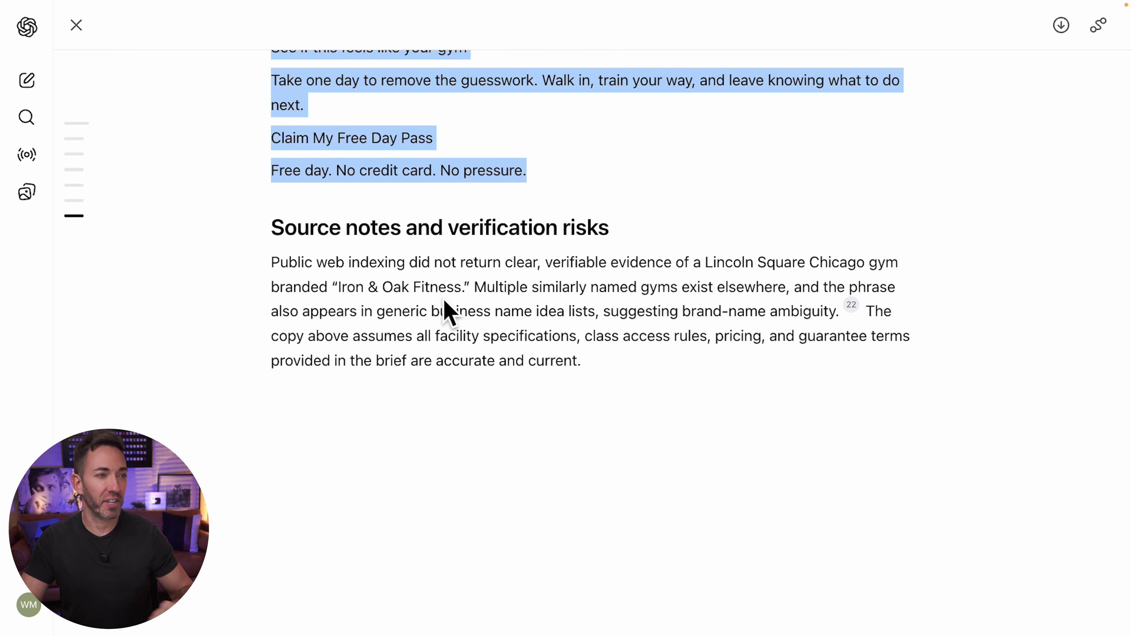
scroll(501, 312, up, 10)
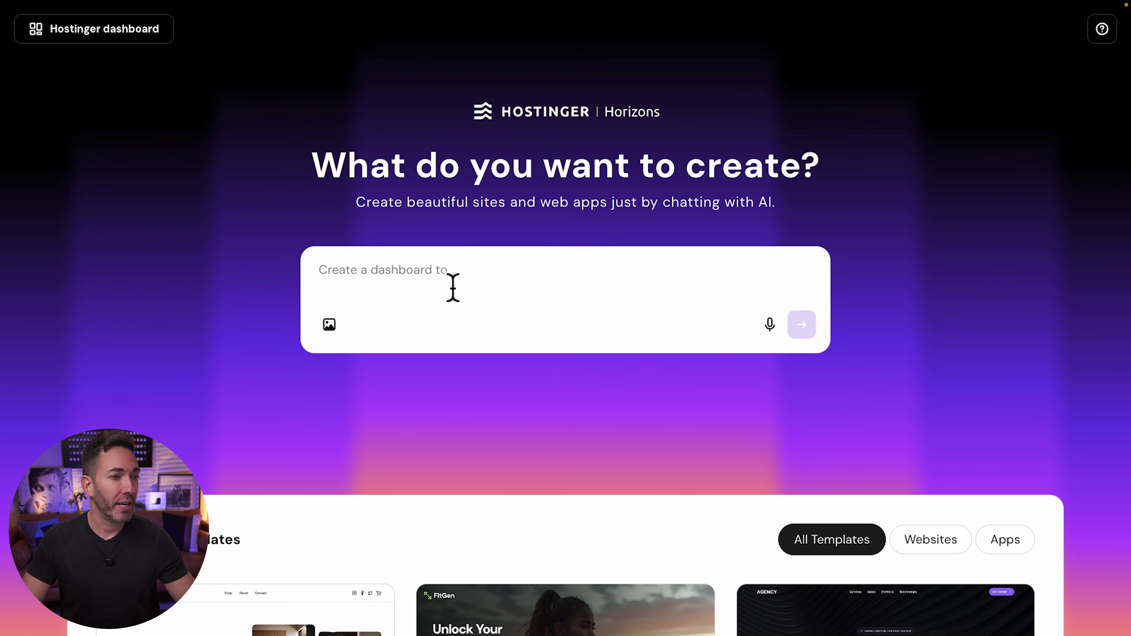
Step: Switch to Hostinger Horizons and write a prompt for a landing page around this exact content, nothing omitted or changed, with the copied draft pasted below
text(make a landing page to serve this offer and content:)
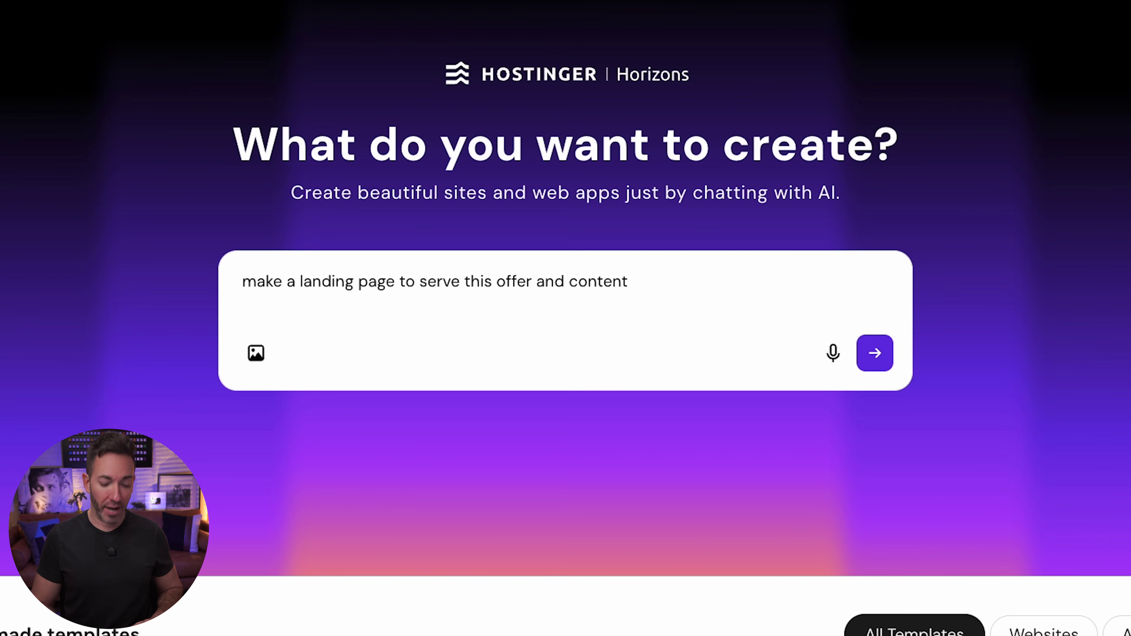
text(Do not leave any of it out or change any of it. Design the landing page around this exact content:)
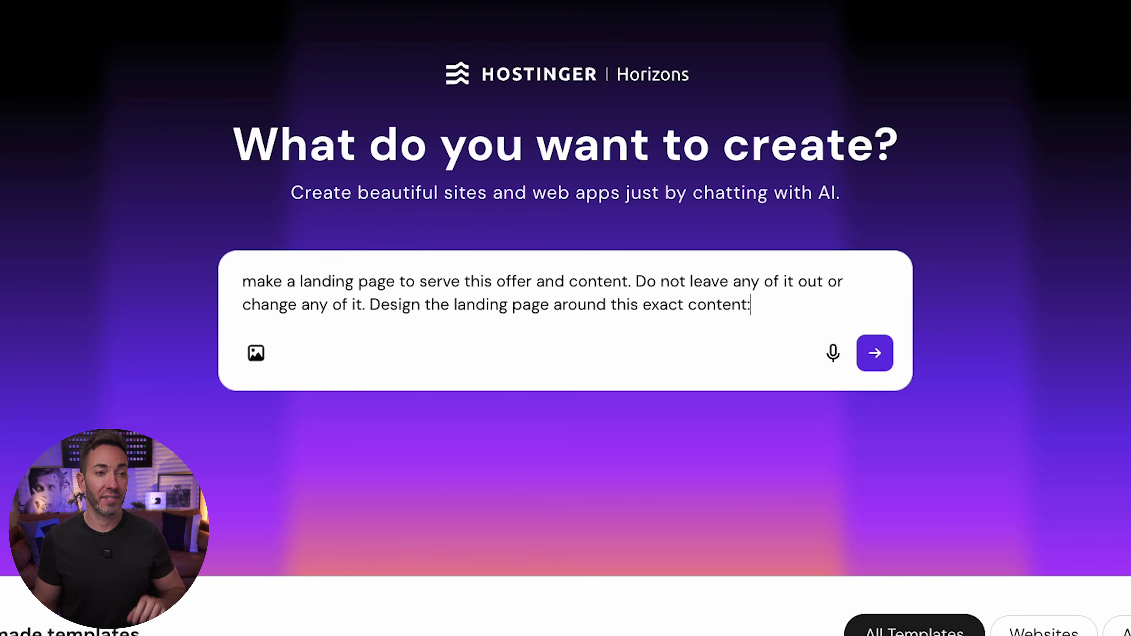
key(shift+Return)
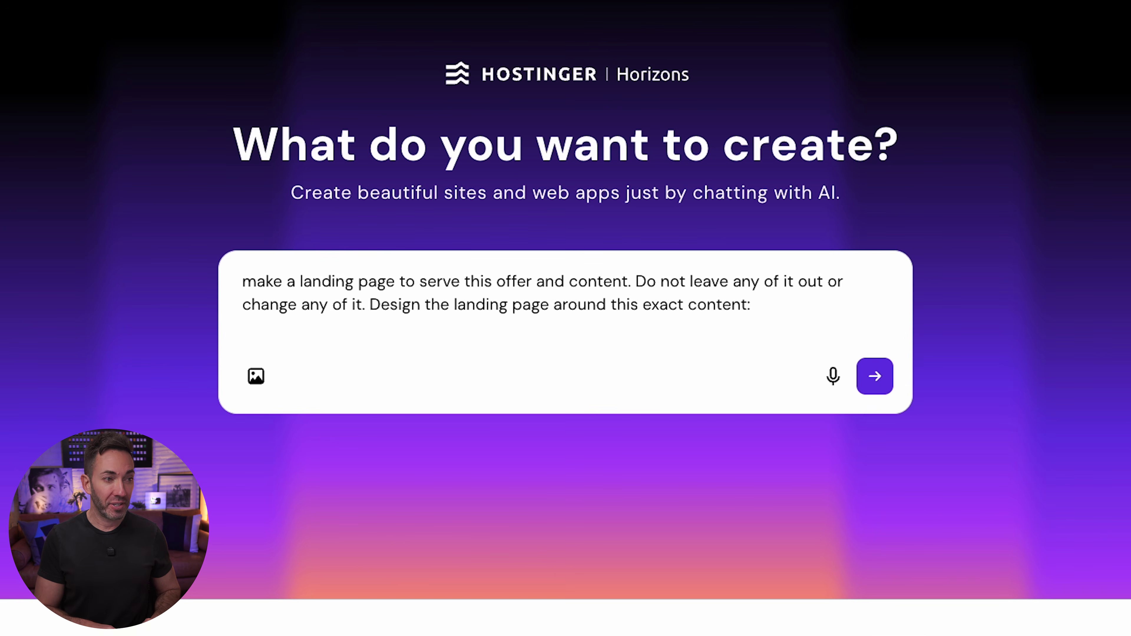
key(ctrl+v)
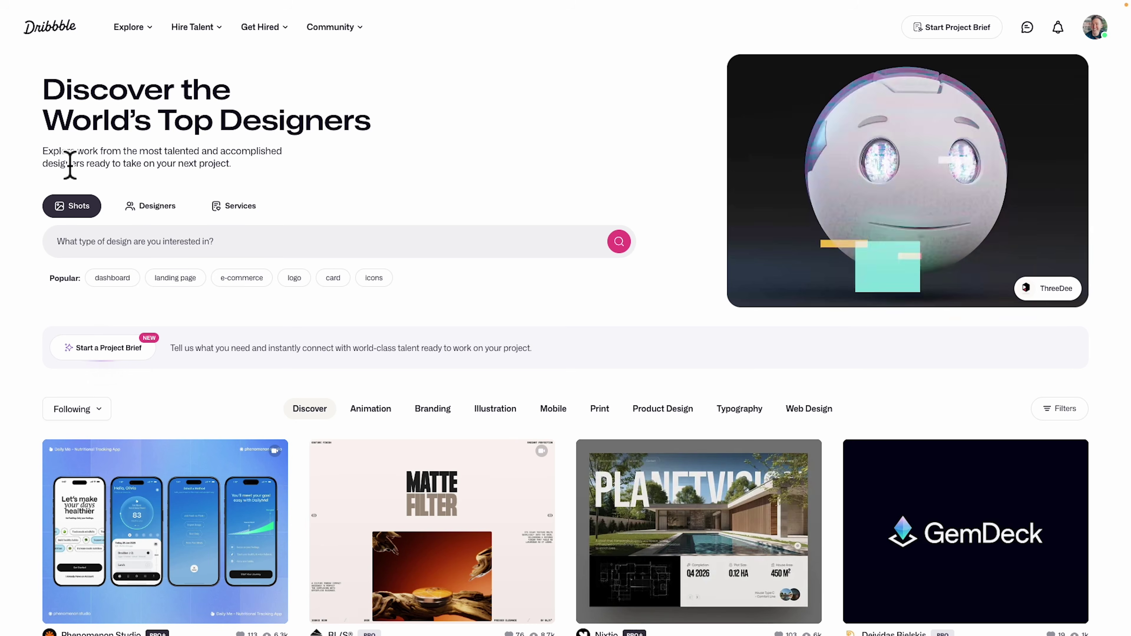
Step: Switch to Dribbble and search its shots for "fitness website"
click(232, 254)
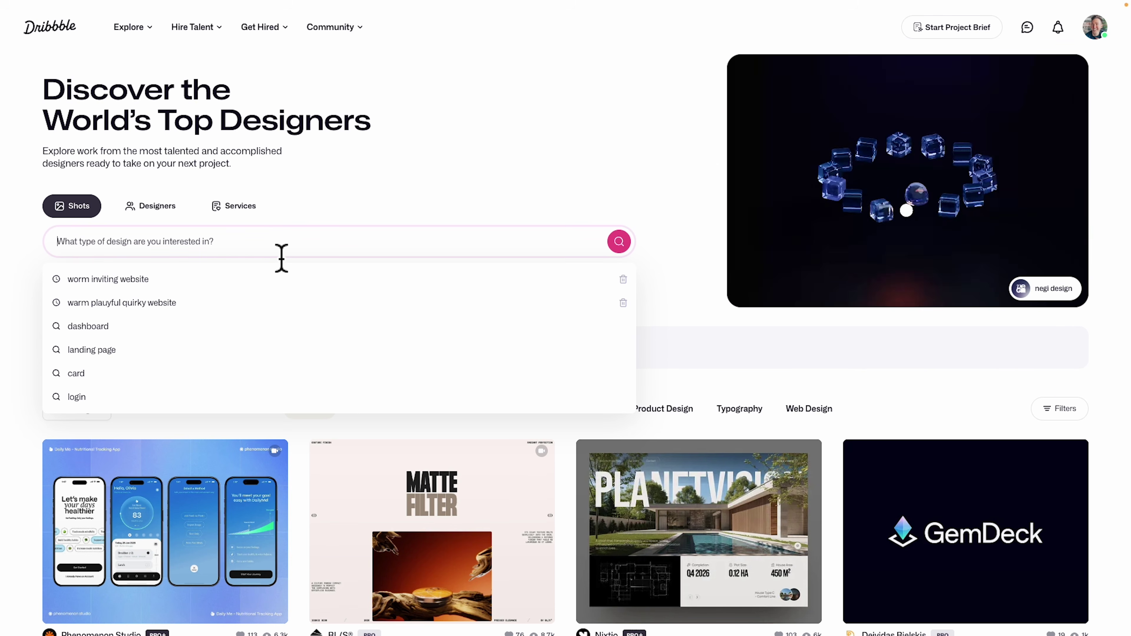
text(fitness website)
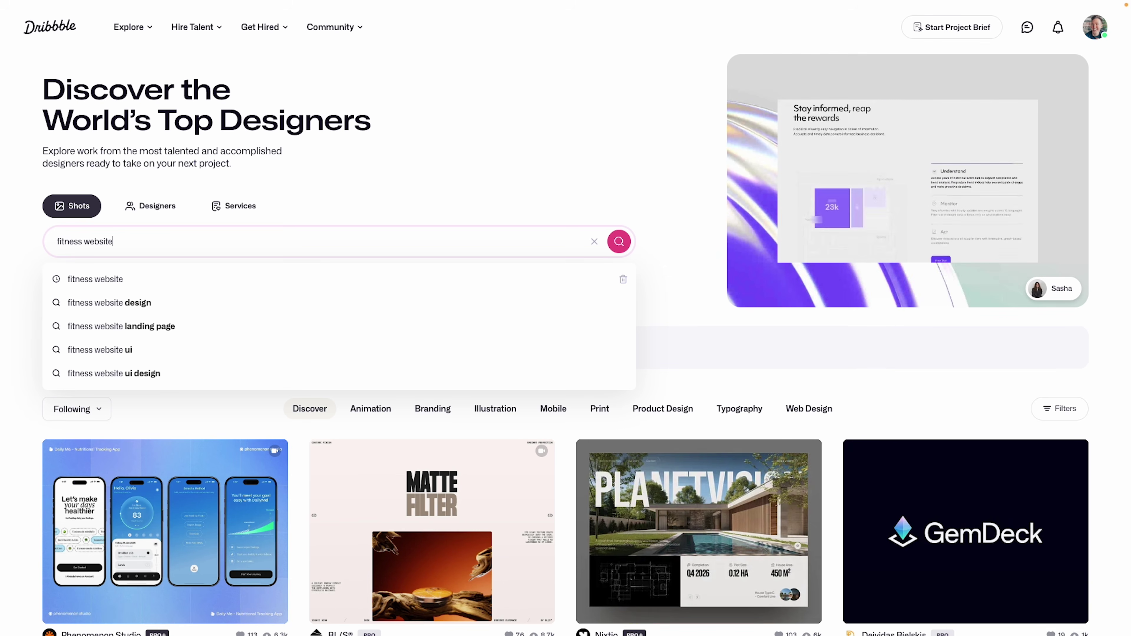
key(Return)
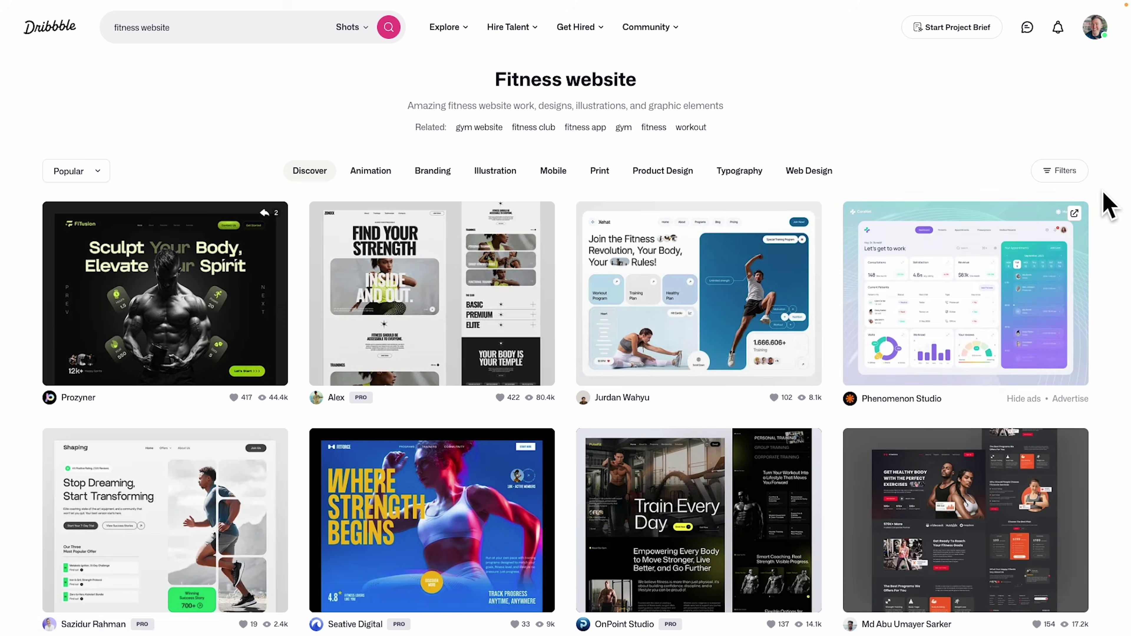
Step: Browse the fitness website shots and open the ActiveZen "Fitness Website Design" shot
scroll(1108, 205, down, 9)
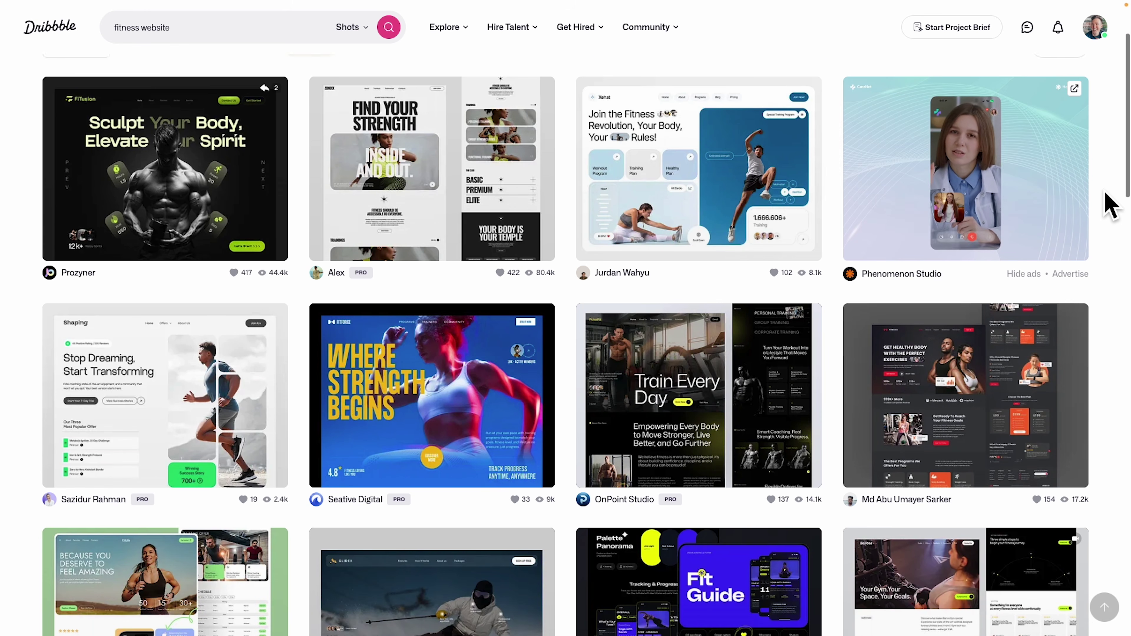
scroll(1108, 205, down, 10)
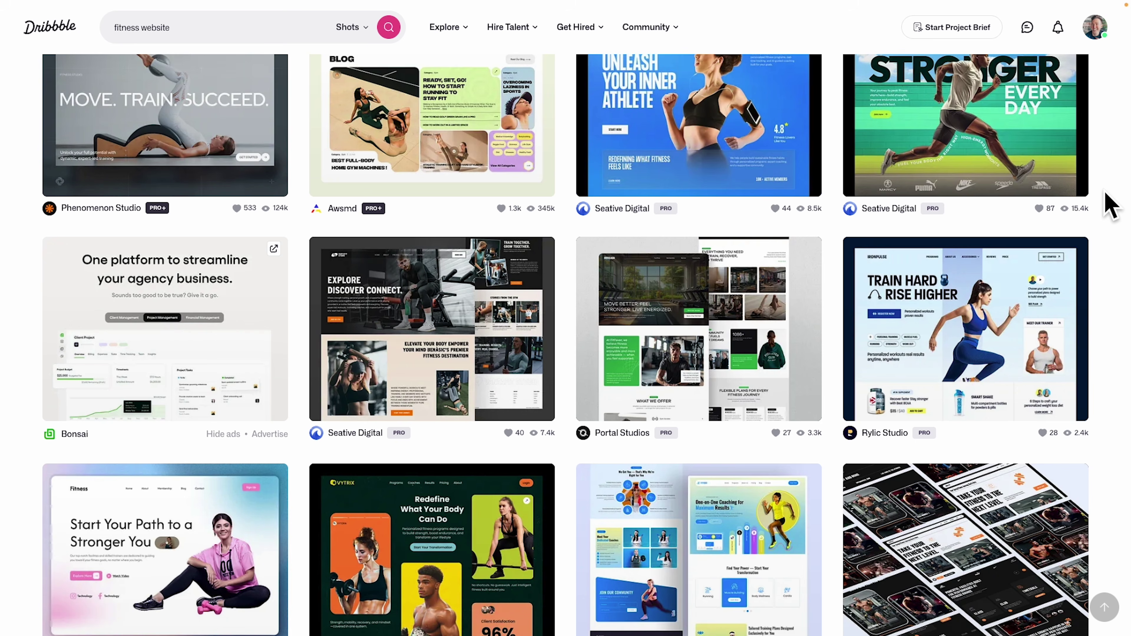
scroll(1109, 205, down, 4)
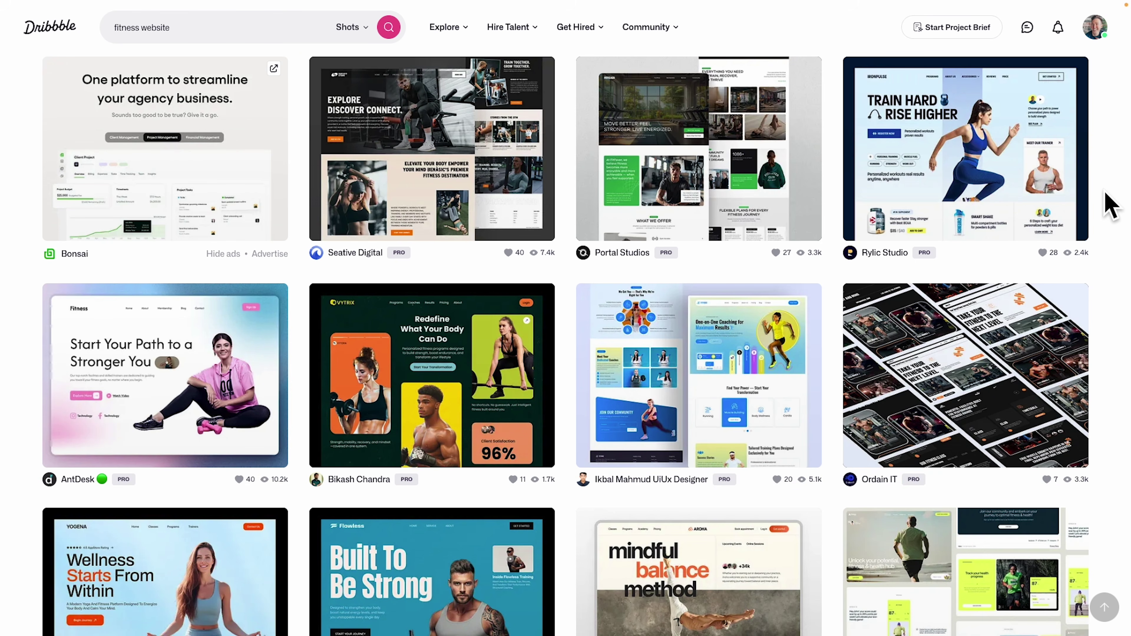
scroll(1108, 200, down, 15)
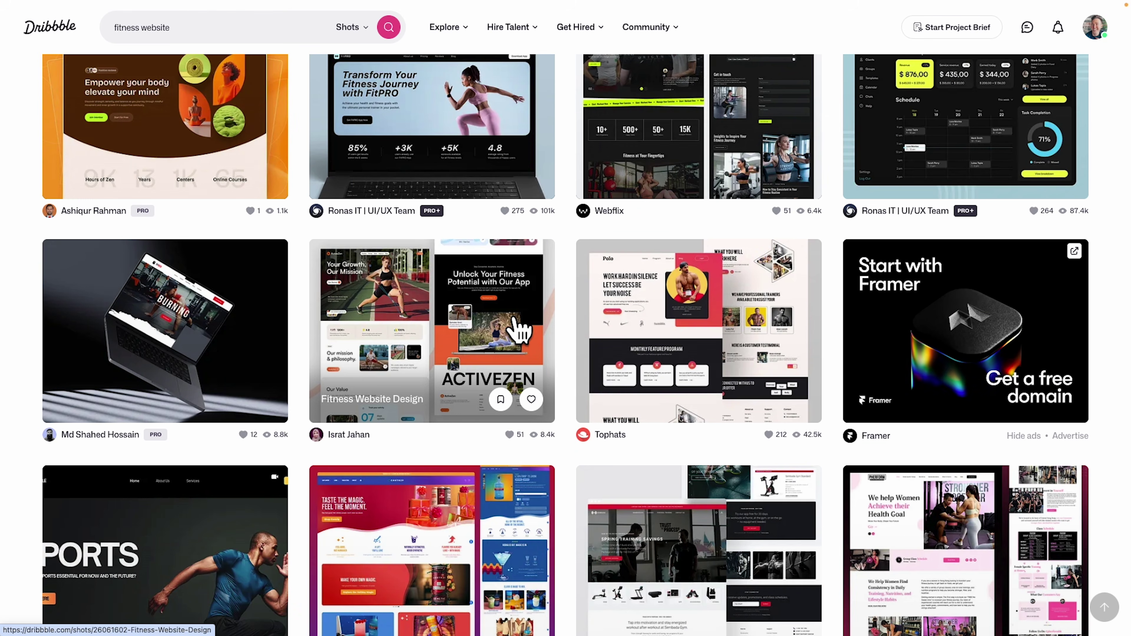
click(467, 327)
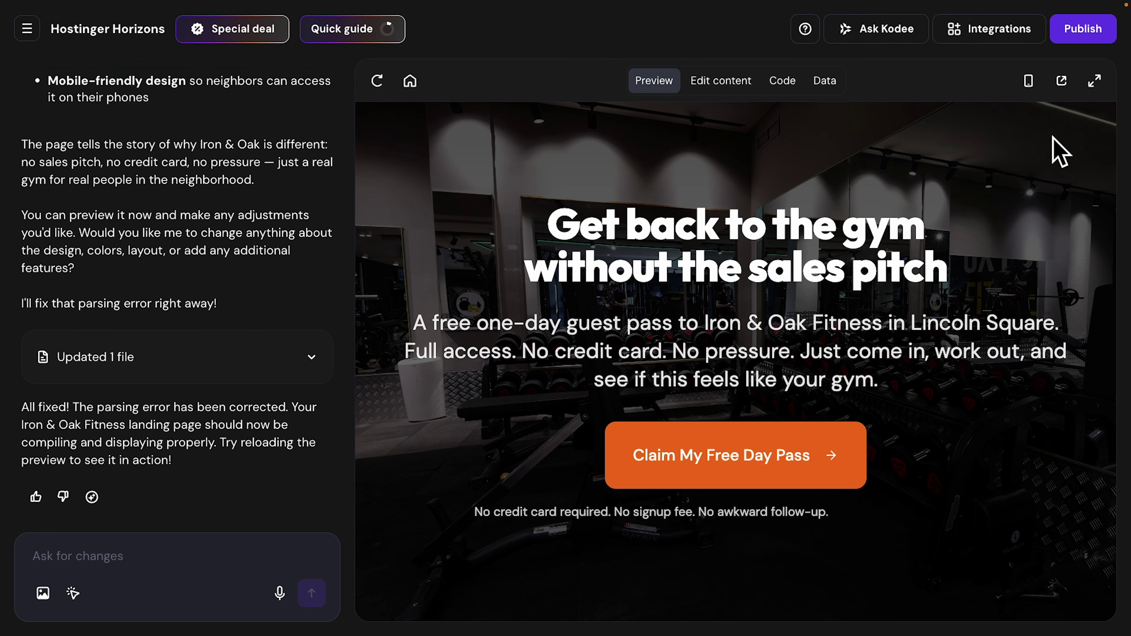
Step: Switch to Hostinger Horizons and review the generated landing page in full-screen preview from the hero section through the testimonials
click(1095, 82)
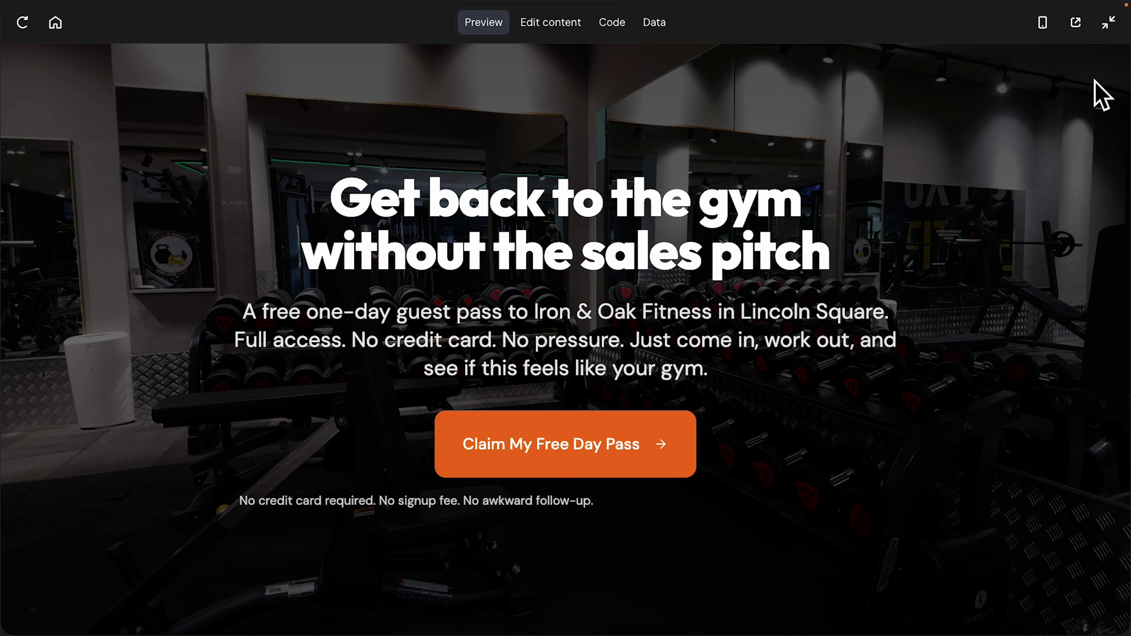
scroll(1017, 309, down, 5)
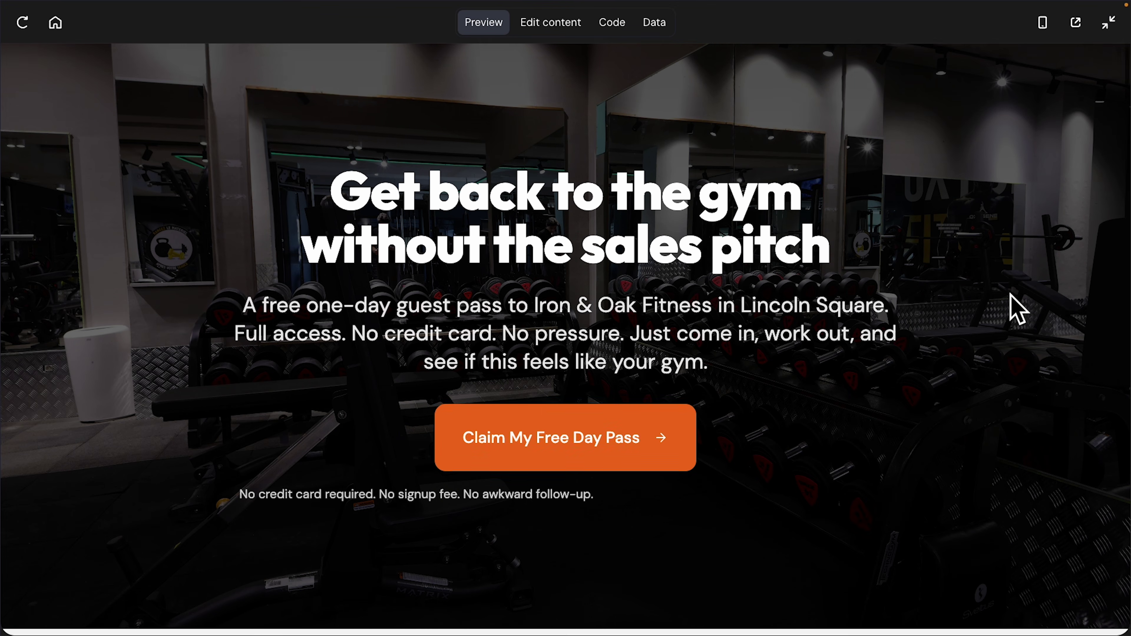
scroll(1017, 309, up, 5)
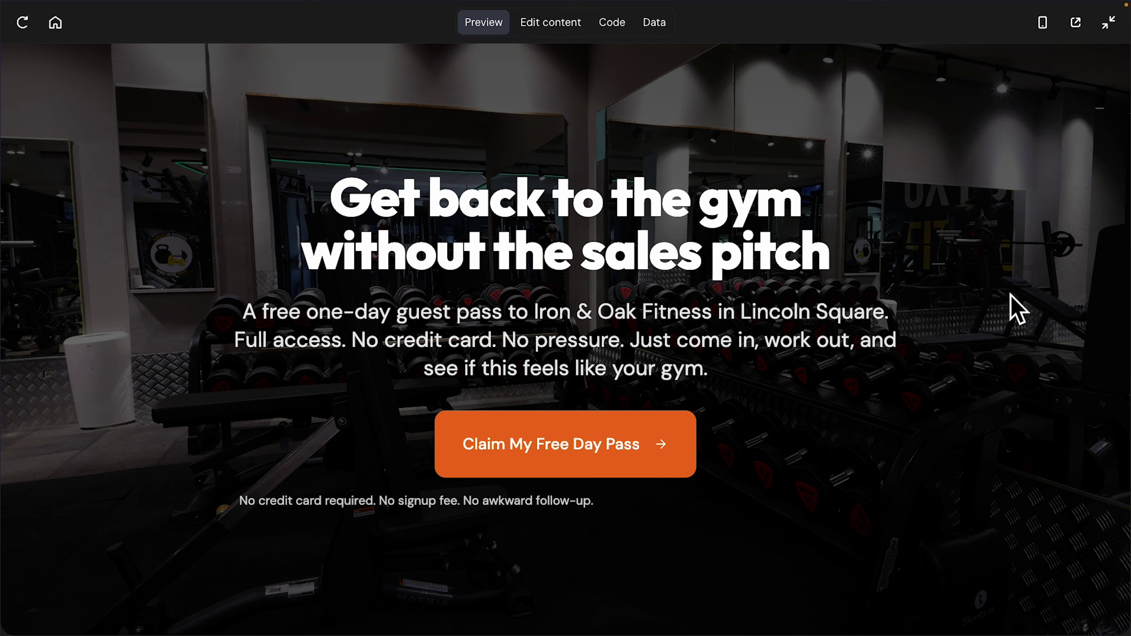
scroll(1017, 309, down, 8)
scroll(1017, 309, down, 12)
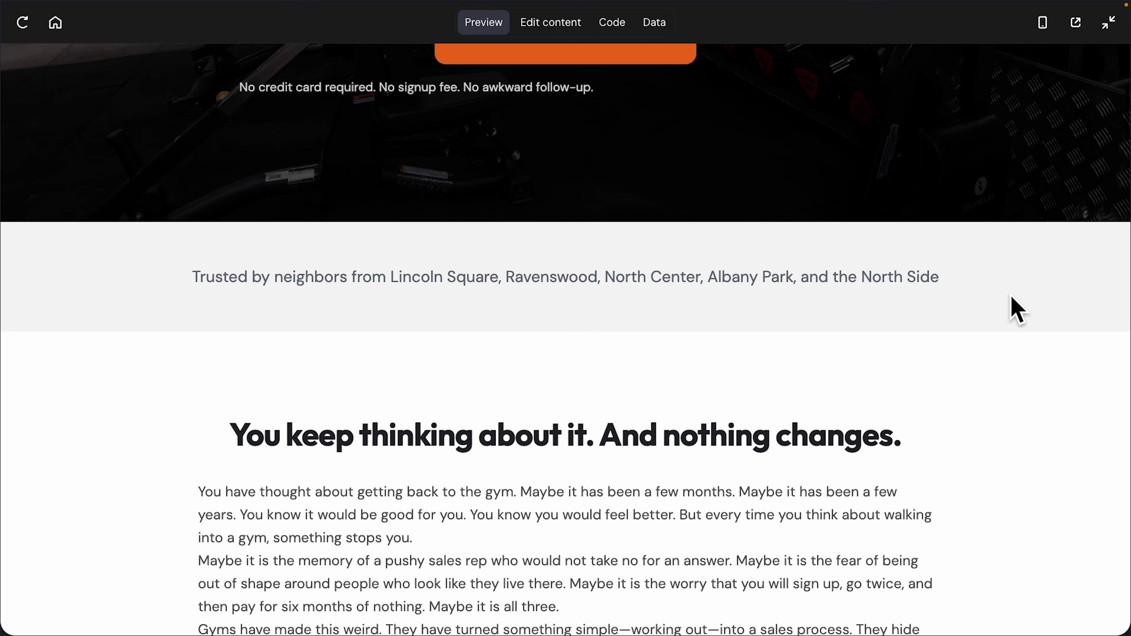
scroll(1011, 297, down, 14)
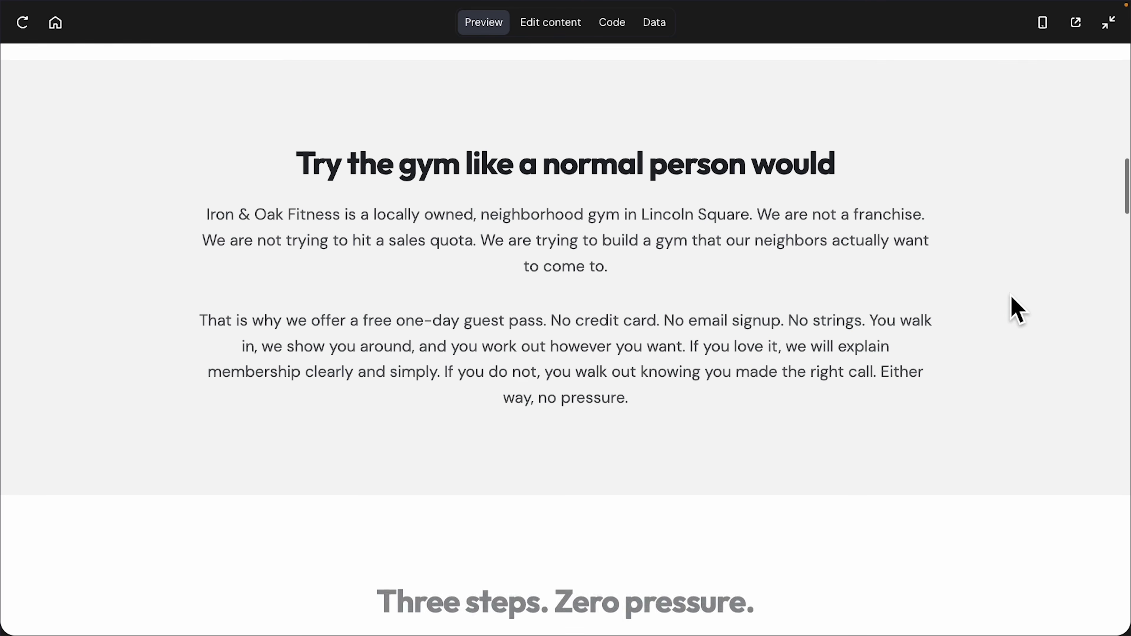
scroll(1010, 294, down, 17)
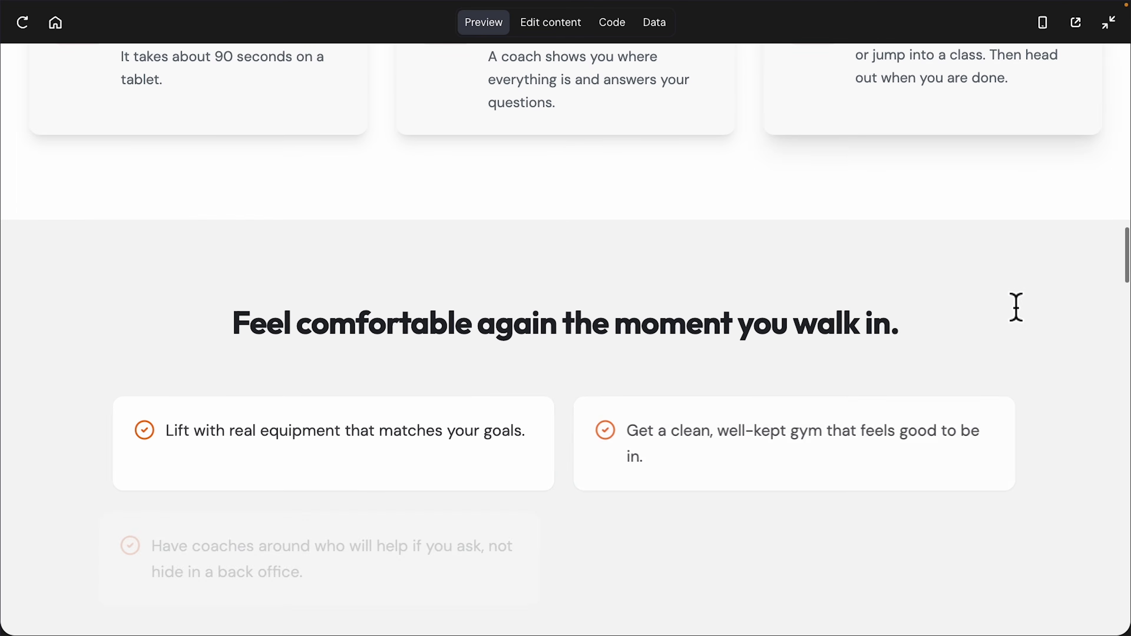
scroll(1017, 310, down, 14)
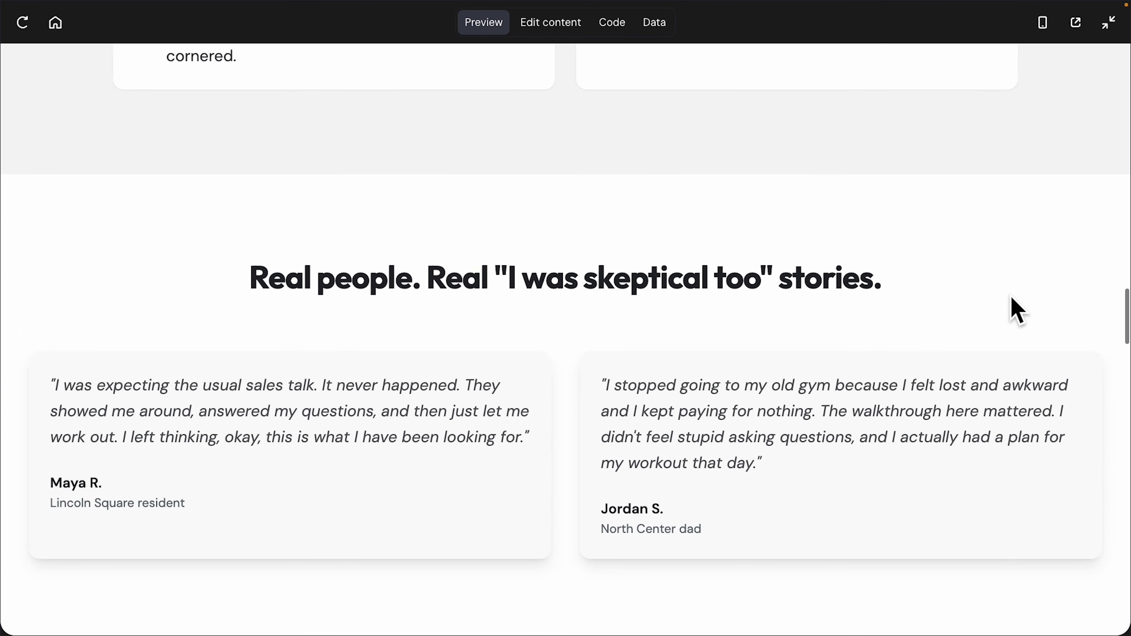
scroll(1017, 310, down, 17)
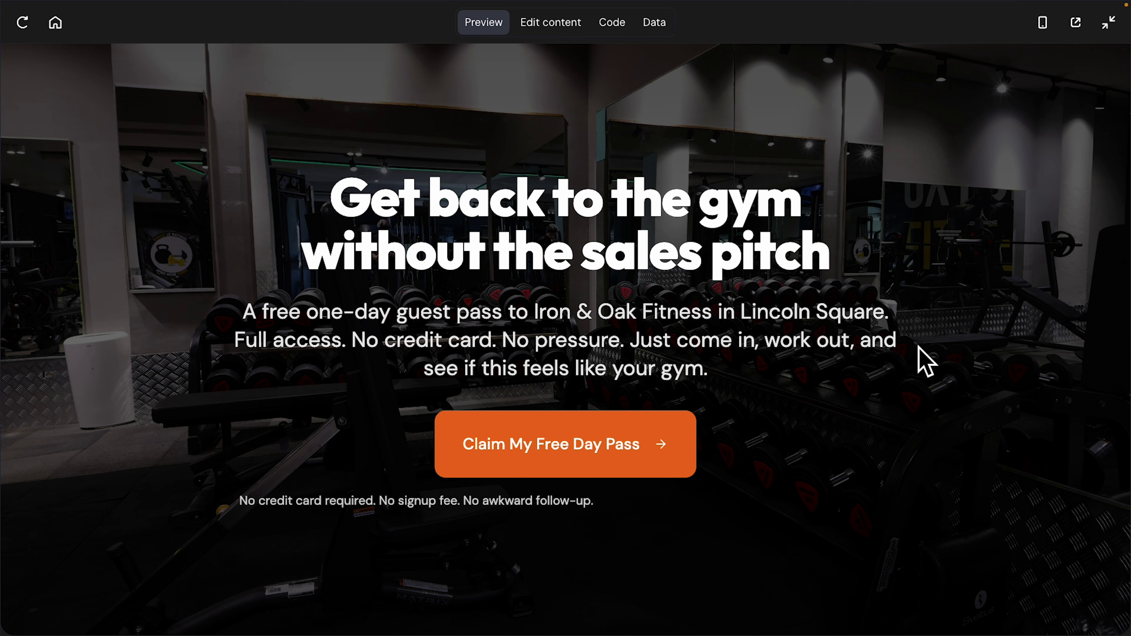
key(Escape)
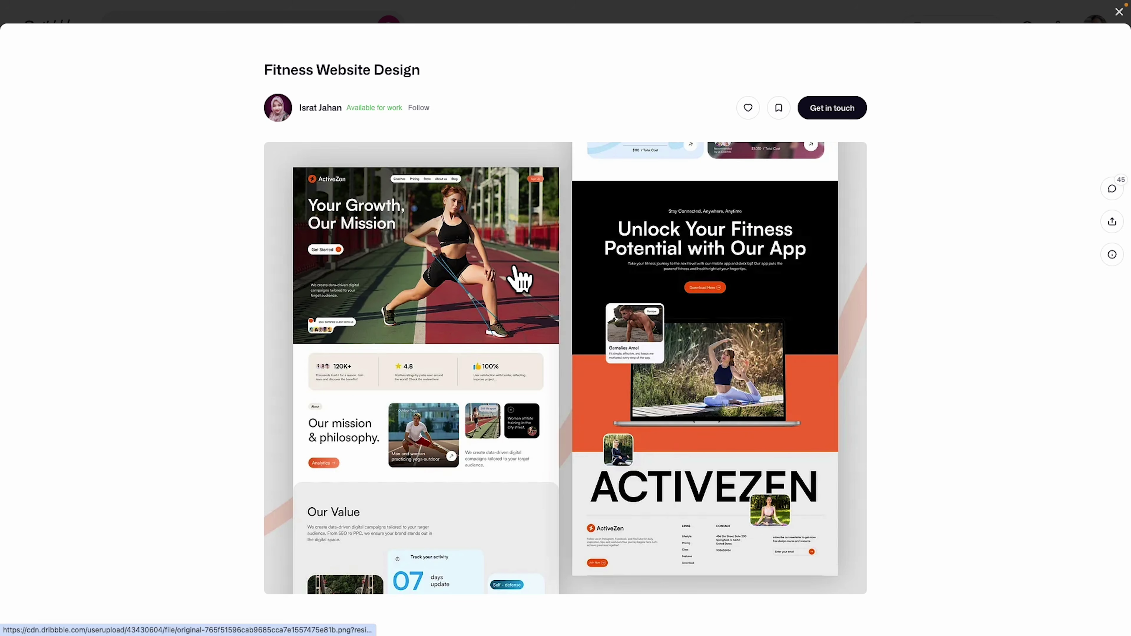
Step: Copy the ActiveZen image from Dribbble and attach it to the Hostinger Horizons prompt "restyle the site according to this inspiration website image."
right_click(516, 264)
click(567, 407)
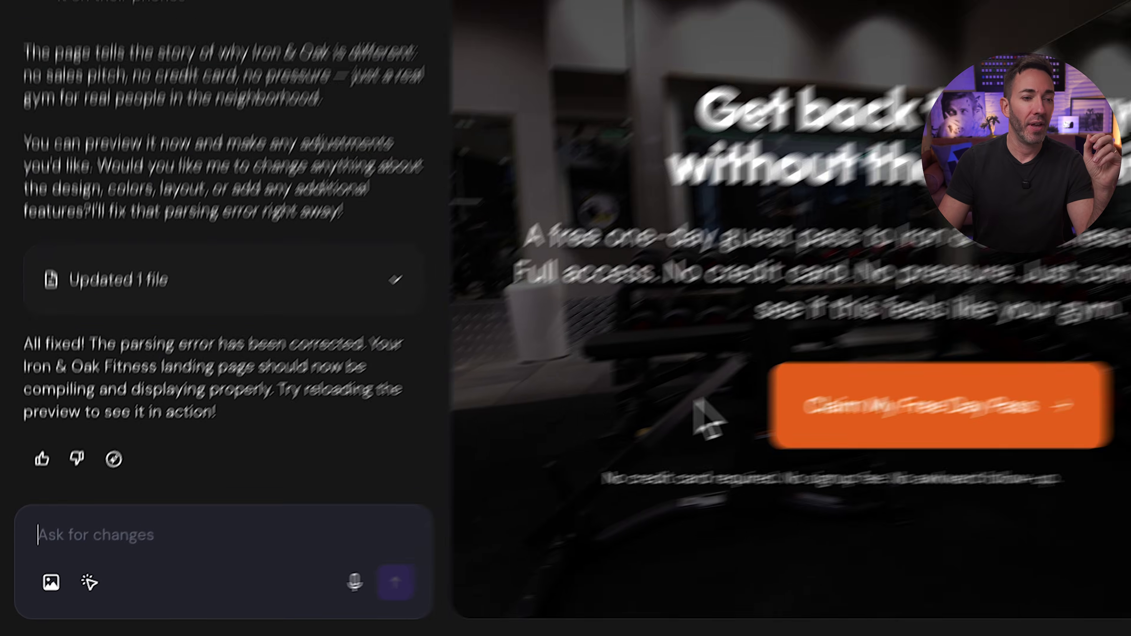
scroll(1110, 419, down, 5)
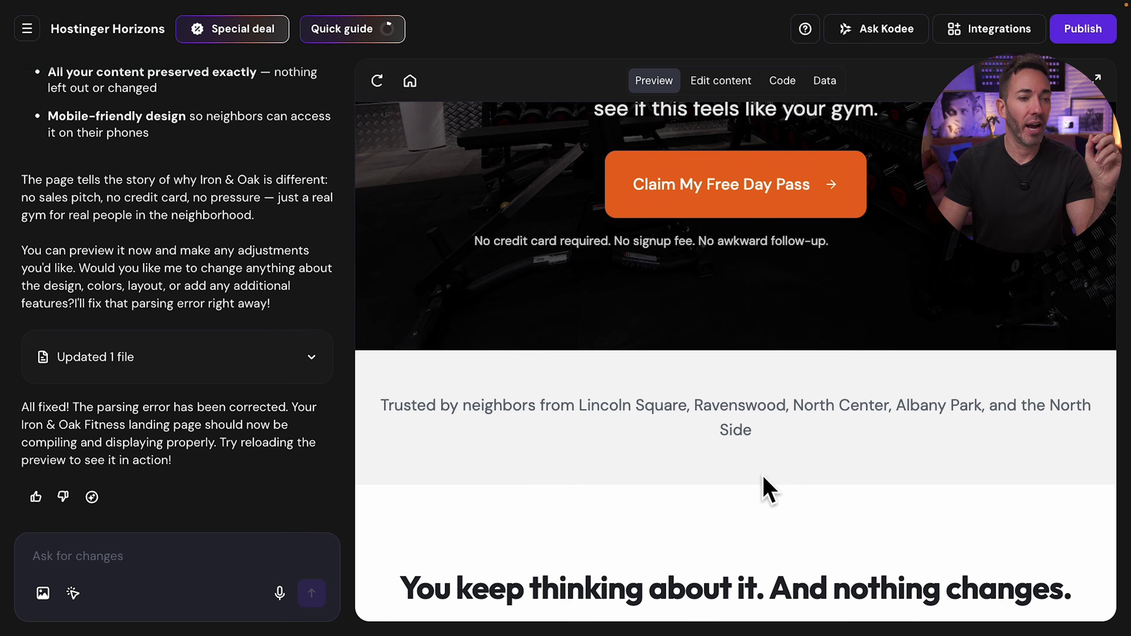
scroll(510, 549, down, 1)
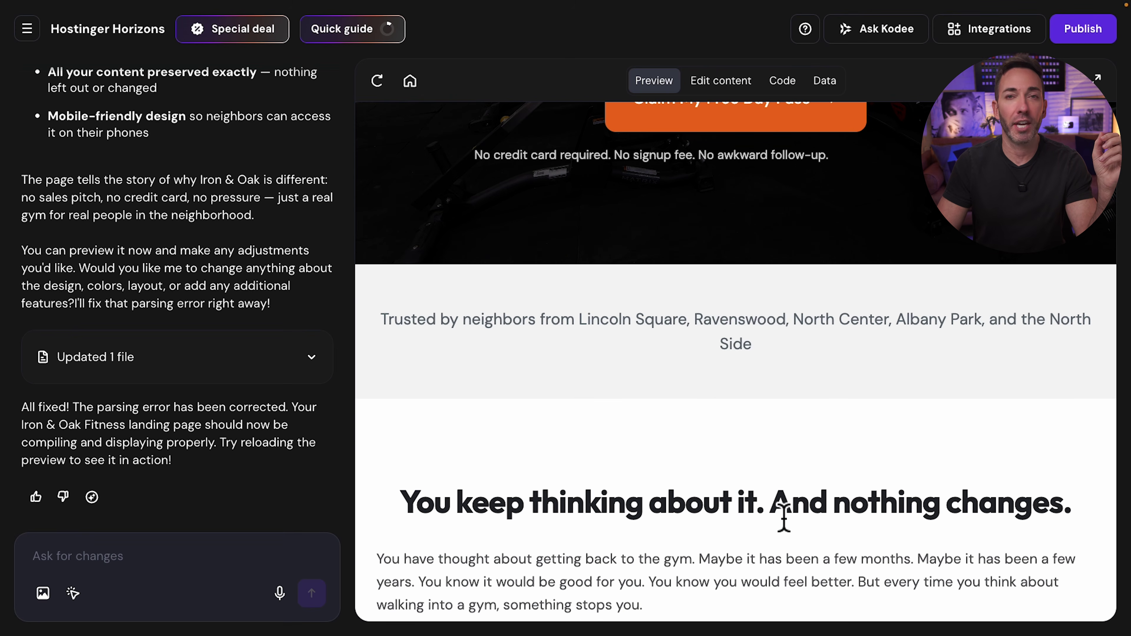
scroll(787, 517, up, 8)
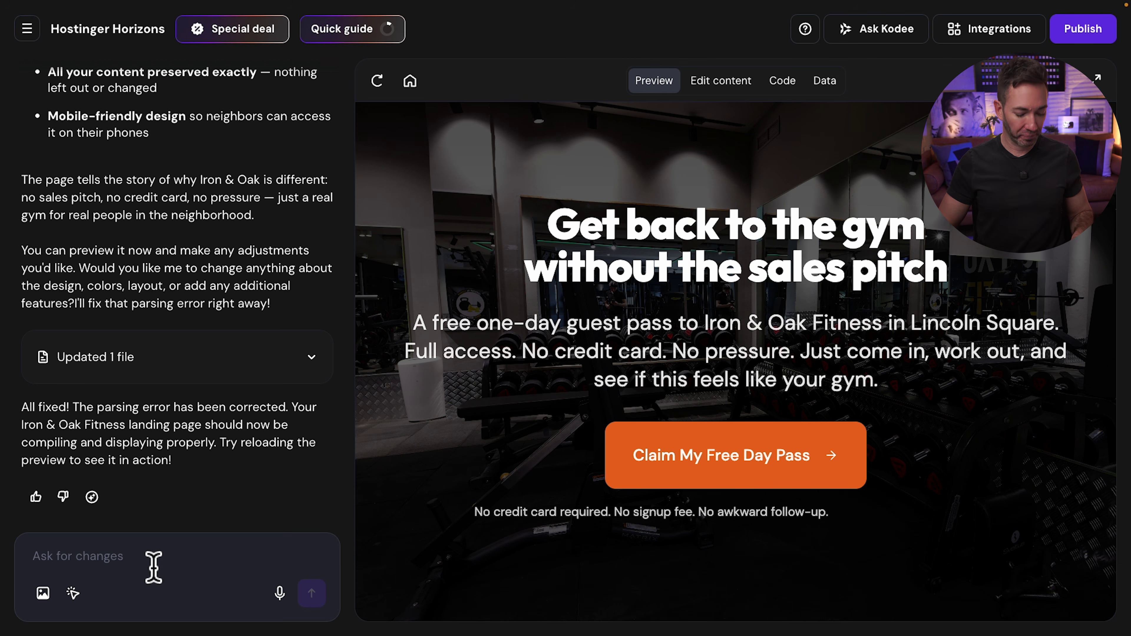
text(restyle the site according to this inspiration website image.)
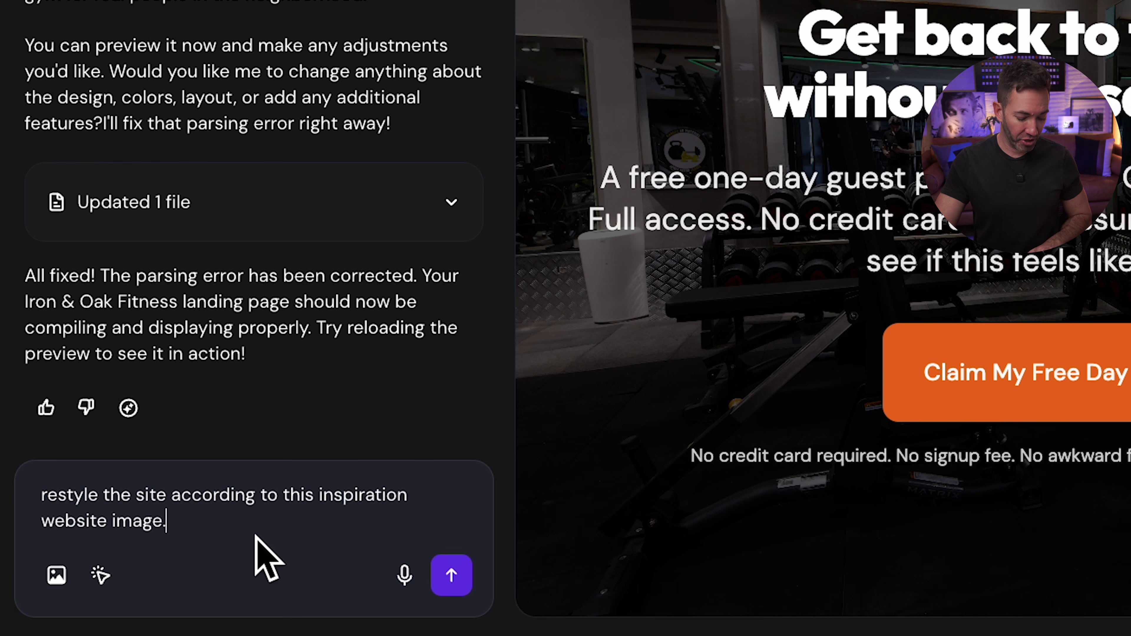
key(ctrl+v)
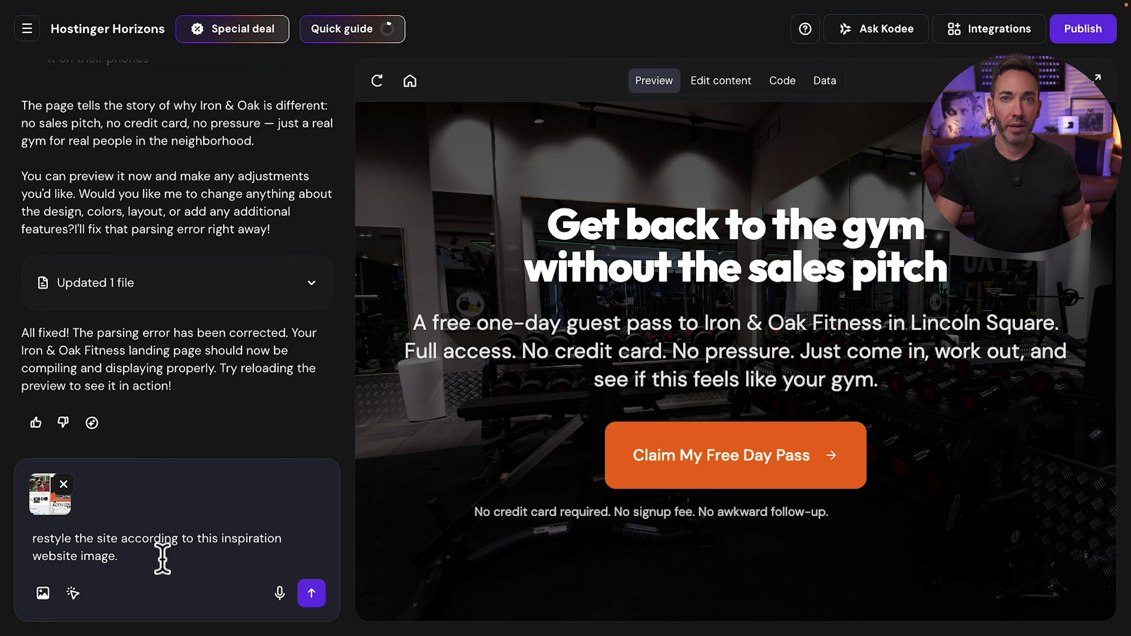
Step: Add "I like the warm neutrals, whitespace and emphasis on photos. match this as best you can" to the restyle prompt and submit it
click(374, 31)
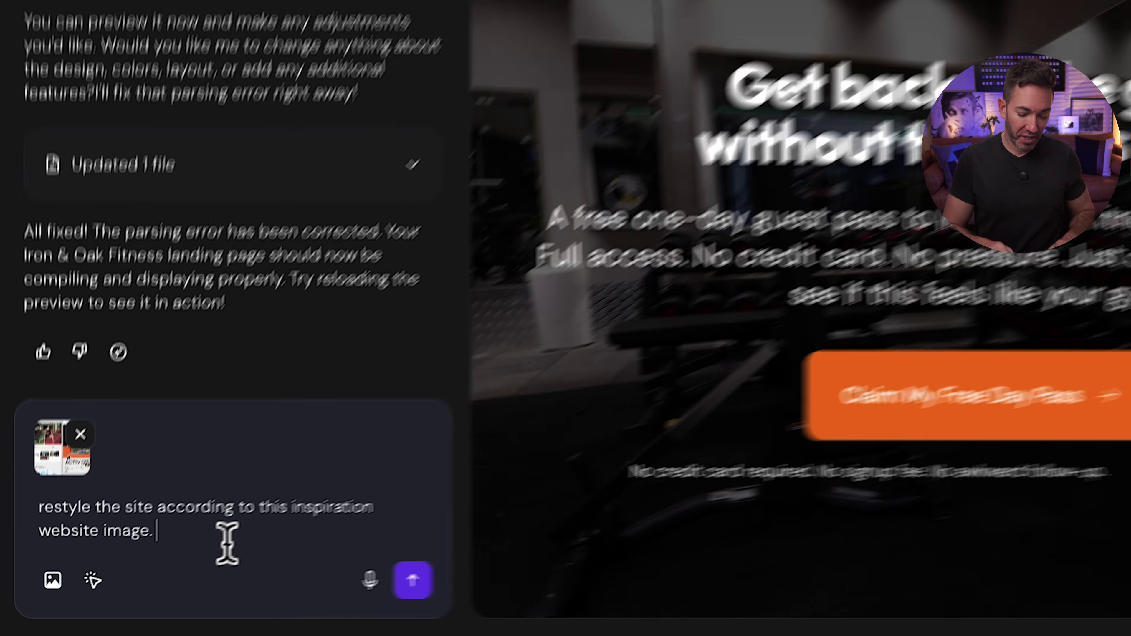
text(I like the warm neutrals, whitespace and emphasis on photos. match this as best you can)
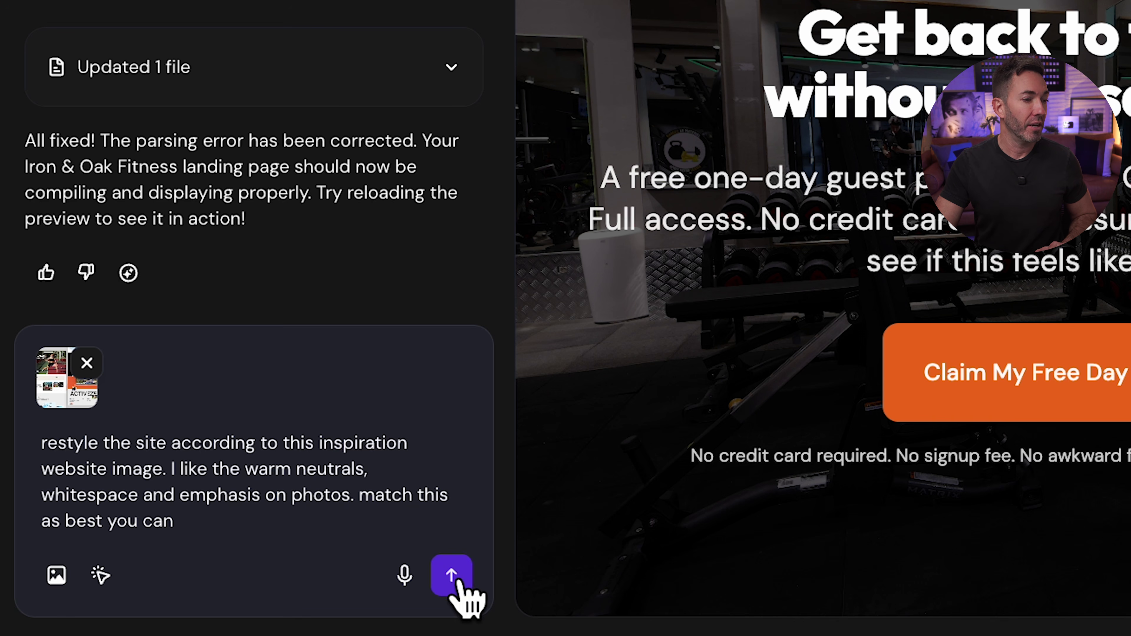
click(452, 575)
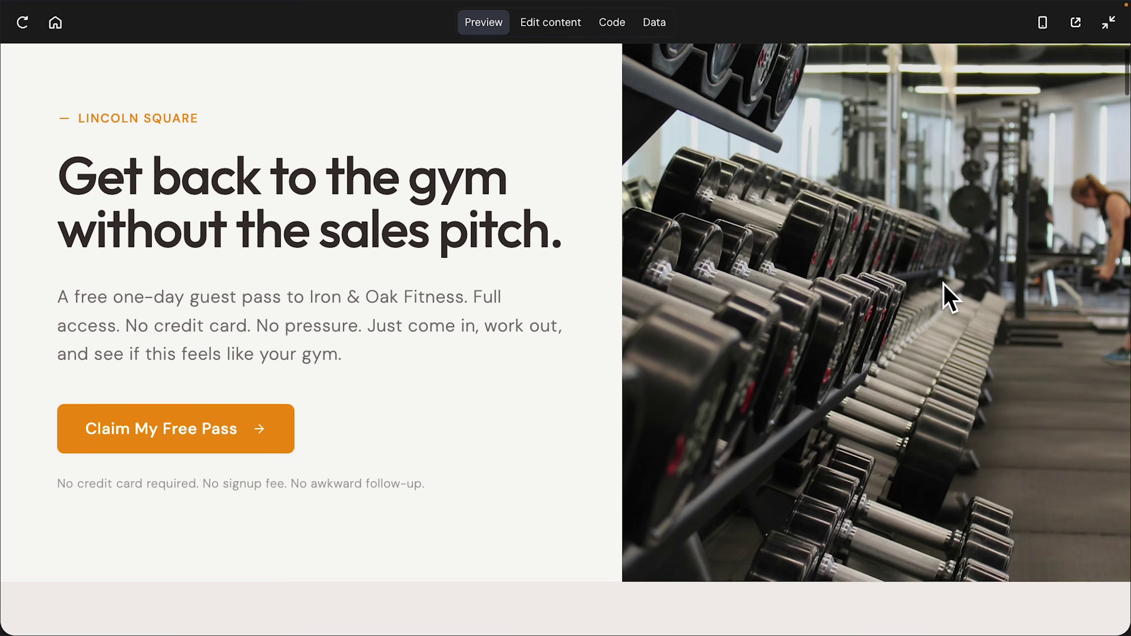
Step: Review the restyled landing page in full-screen preview from the hero section through the testimonials
scroll(950, 297, down, 15)
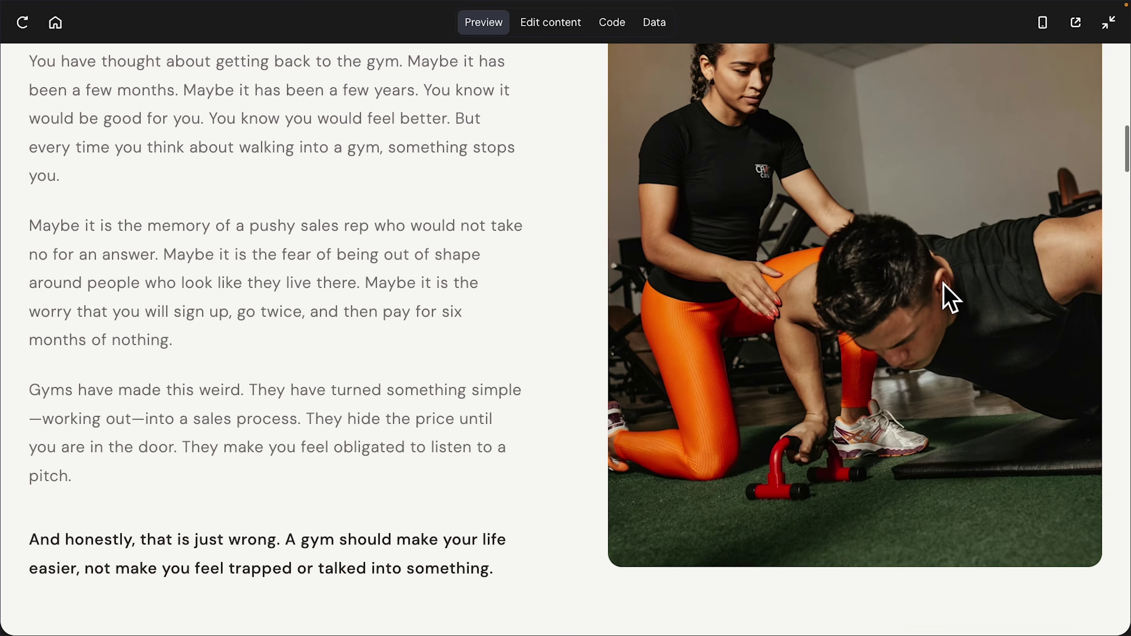
scroll(943, 285, down, 15)
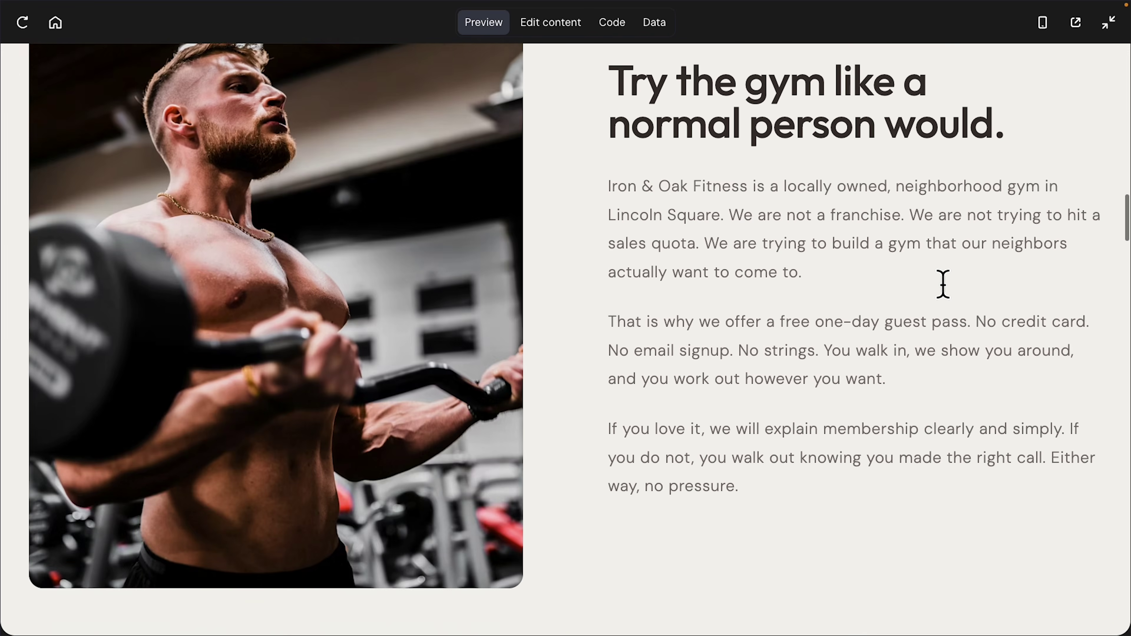
scroll(943, 284, down, 15)
scroll(943, 284, down, 15)
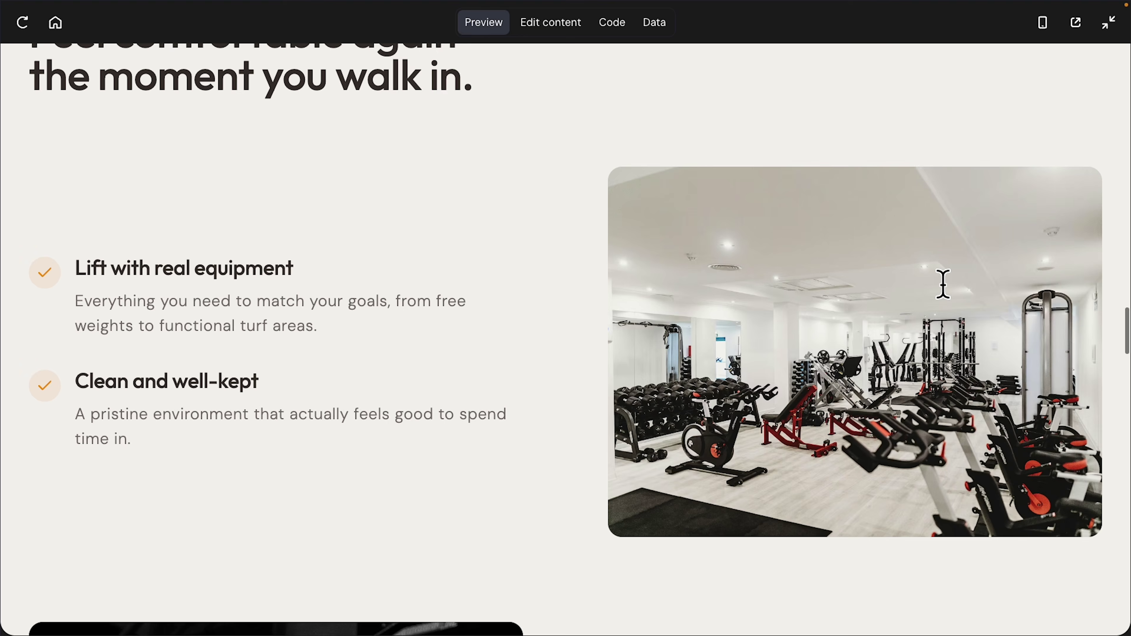
scroll(943, 284, down, 15)
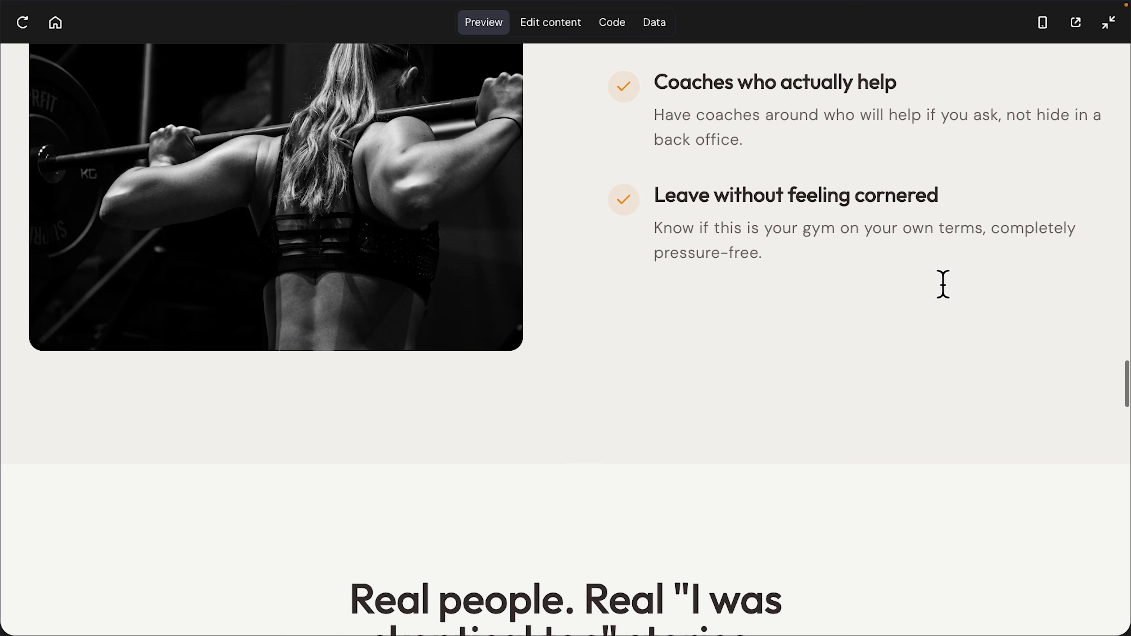
scroll(943, 284, down, 15)
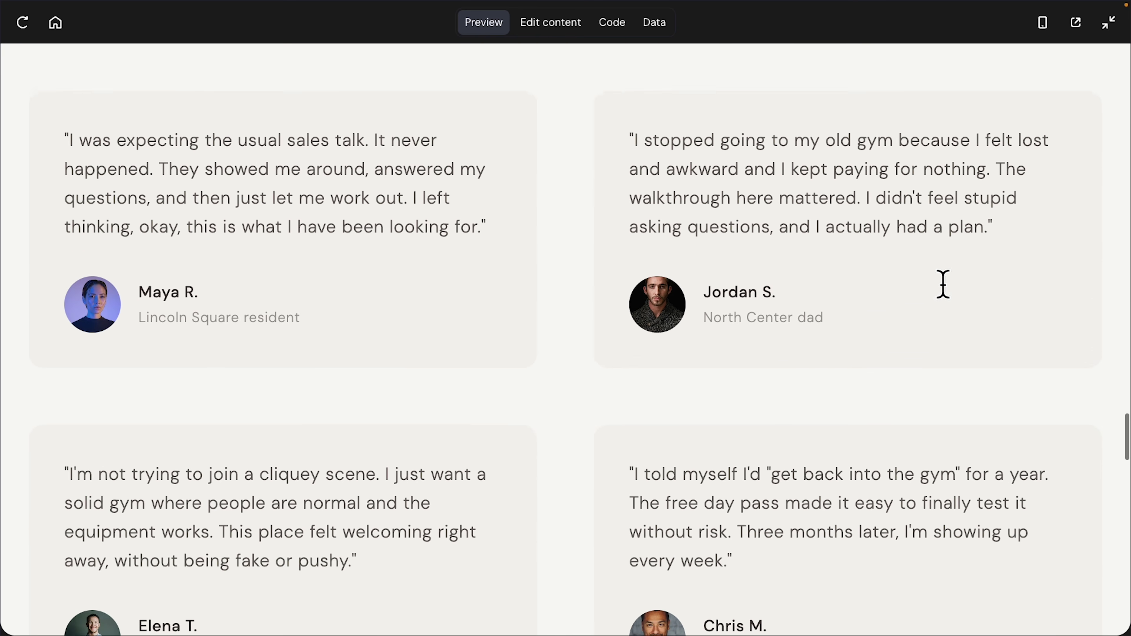
scroll(846, 278, down, 1)
scroll(595, 328, down, 1)
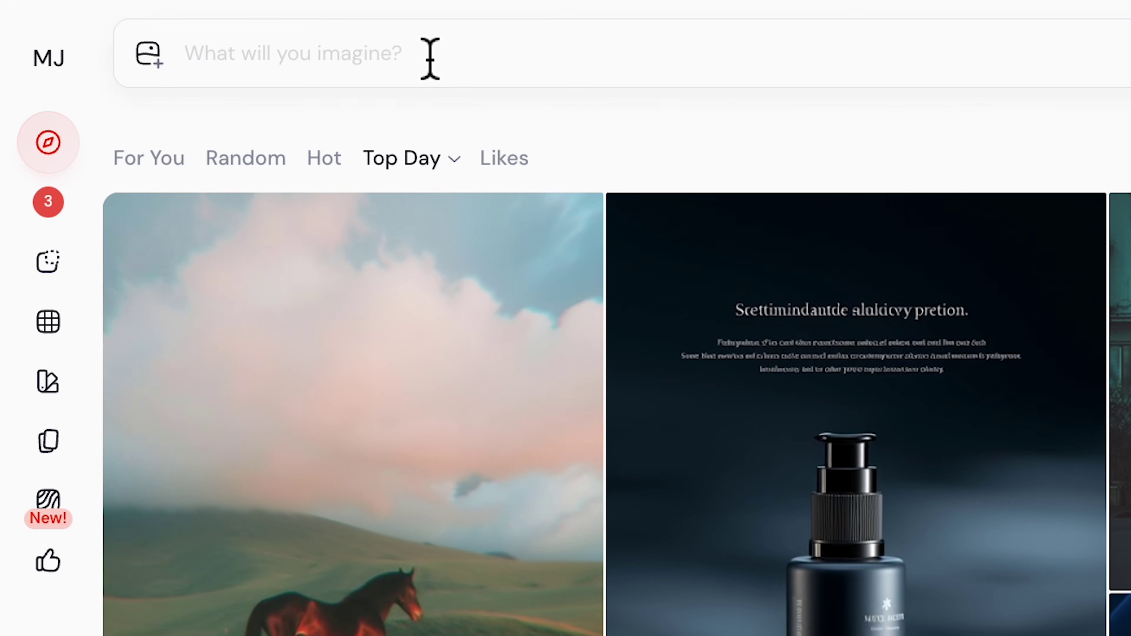
Step: In Midjourney, enter the prompt "confident looking person working out in a premium gym, determined, aspirational. --r 4" and open the generation settings
key(ctrl+v)
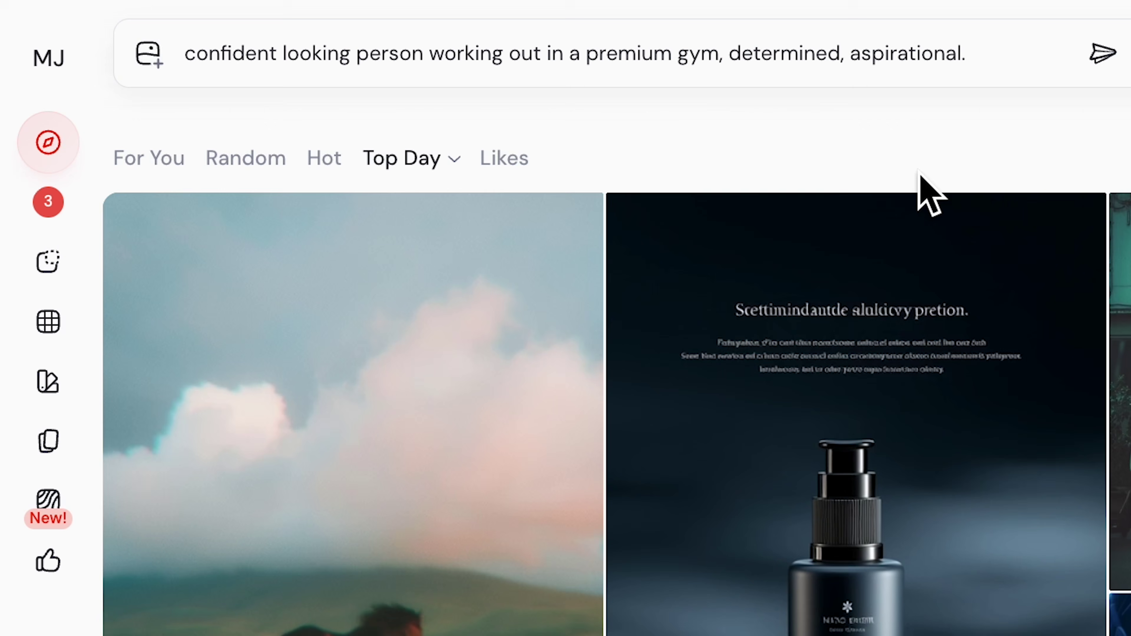
text(--r 4)
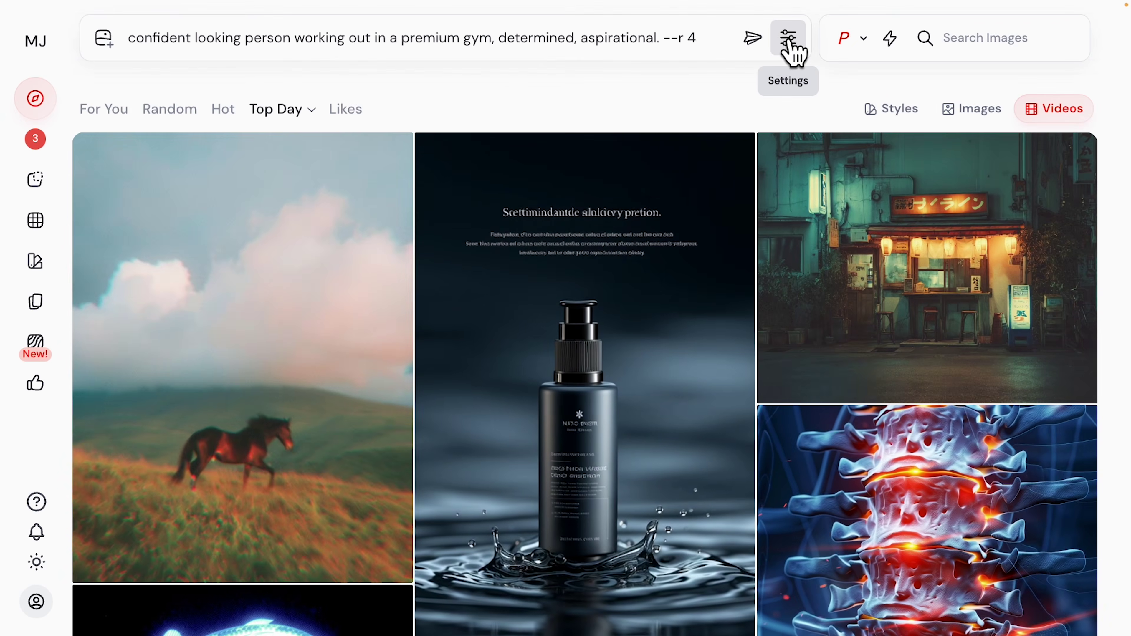
click(788, 39)
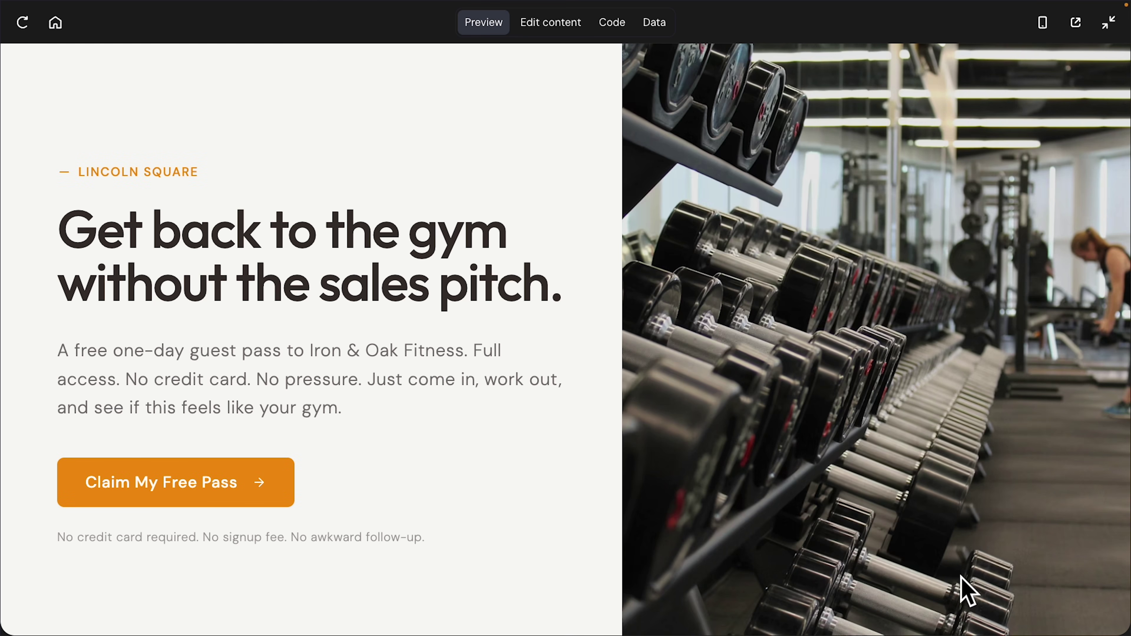
Step: Switch to Hostinger Horizons and examine the shapes of the landing page's photos from the hero to the benefits section
scroll(949, 242, down, 20)
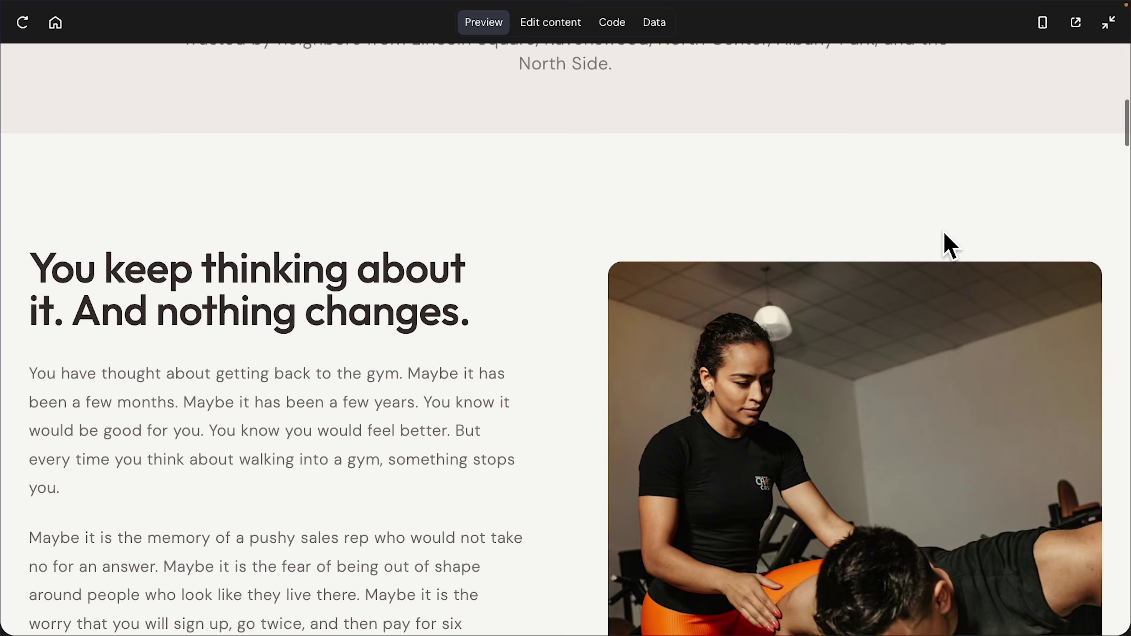
scroll(948, 242, down, 8)
scroll(948, 243, up, 12)
scroll(949, 242, down, 20)
scroll(948, 245, down, 20)
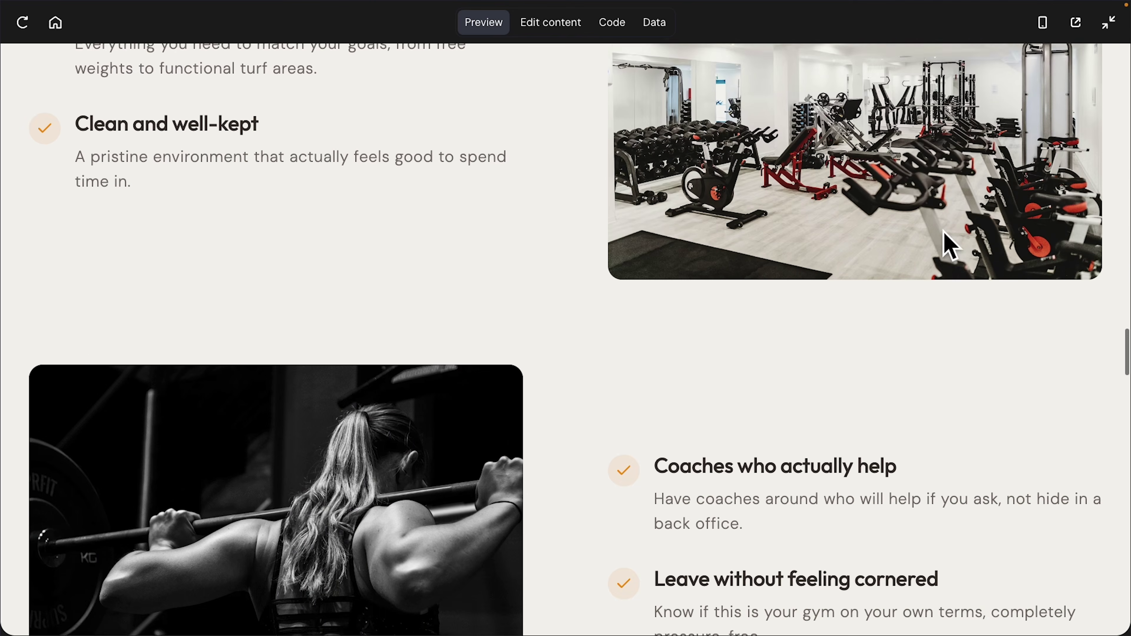
scroll(944, 241, up, 20)
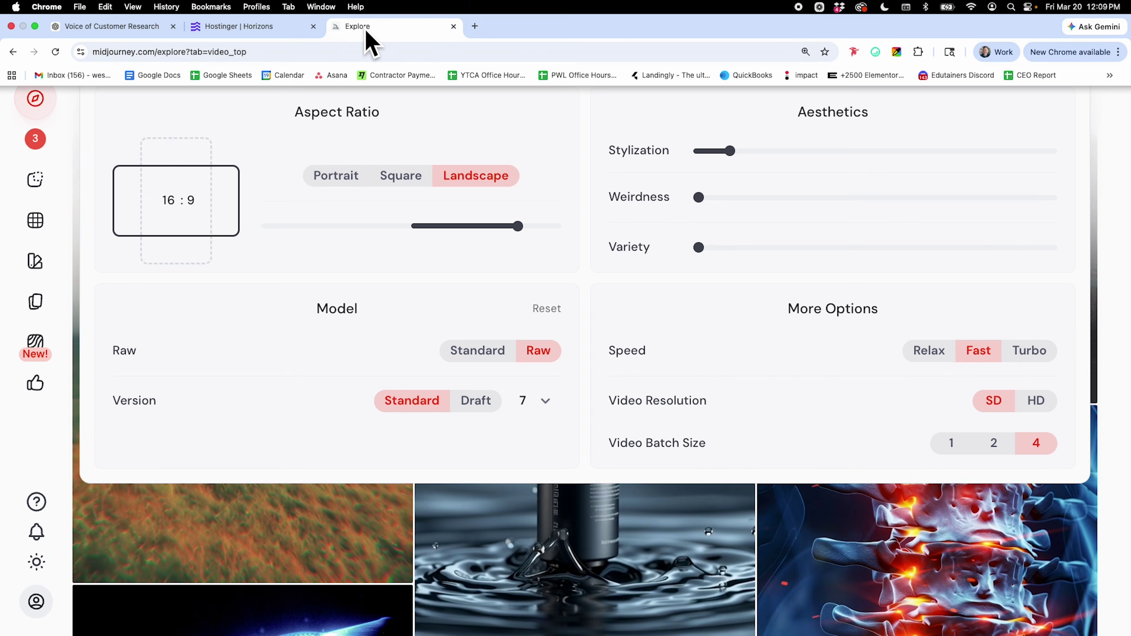
Step: Switch back to Midjourney, set the aspect ratio to portrait 5:6, submit the prompt and open the Create page
click(338, 183)
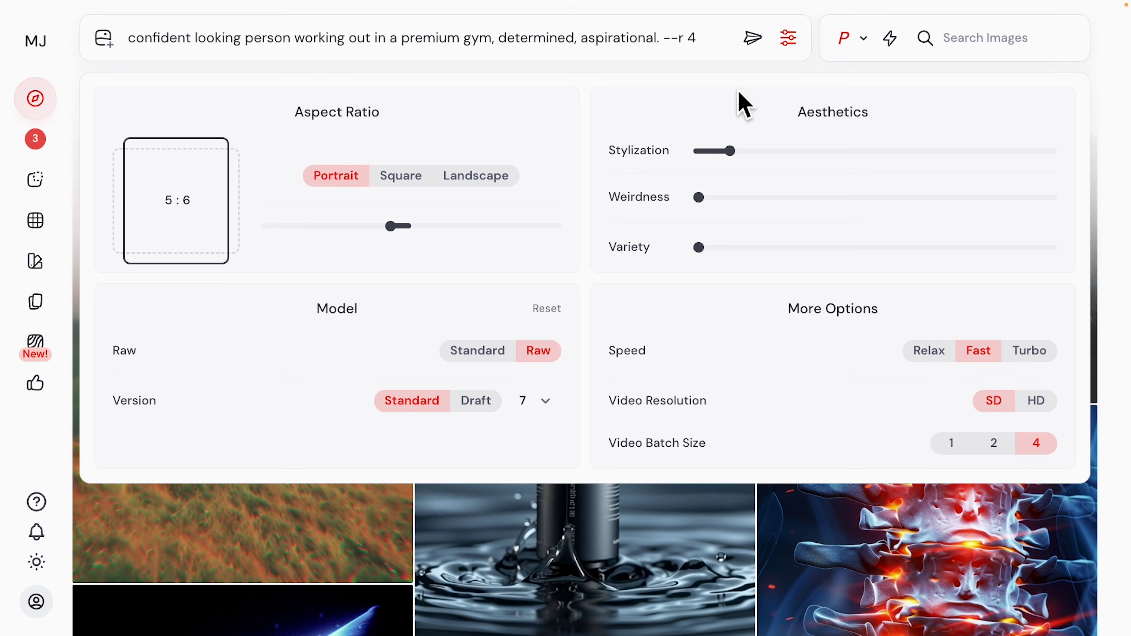
click(753, 39)
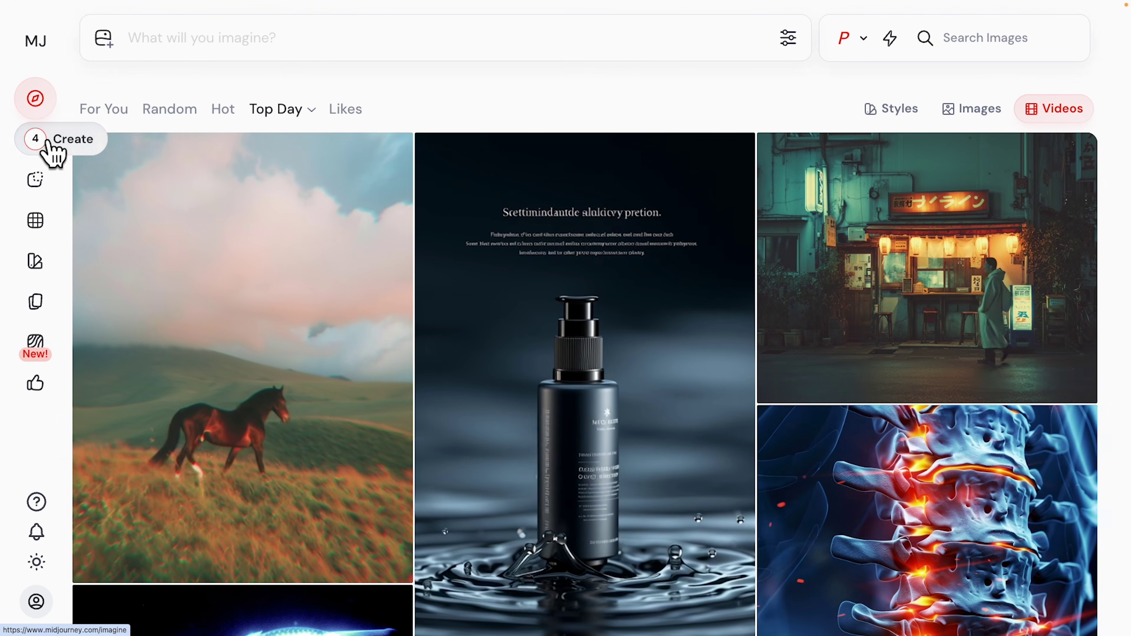
click(38, 150)
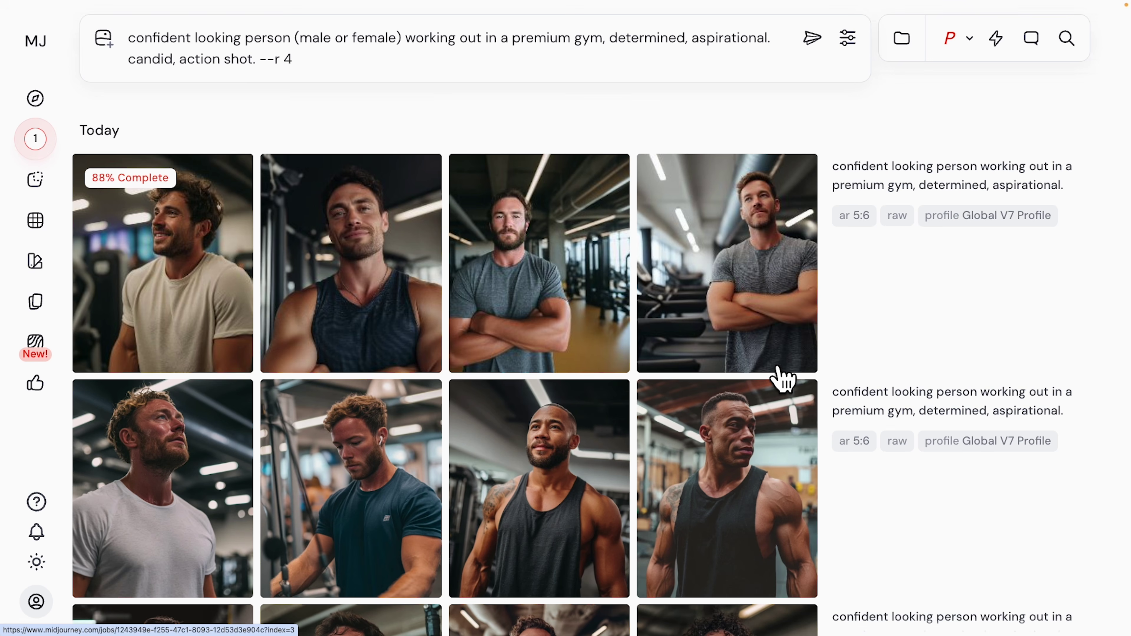
Step: Submit the revised prompt "confident looking person (male or female) working out in a premium gym, determined, aspirational. candid, action shot. --r 4"
scroll(782, 379, down, 10)
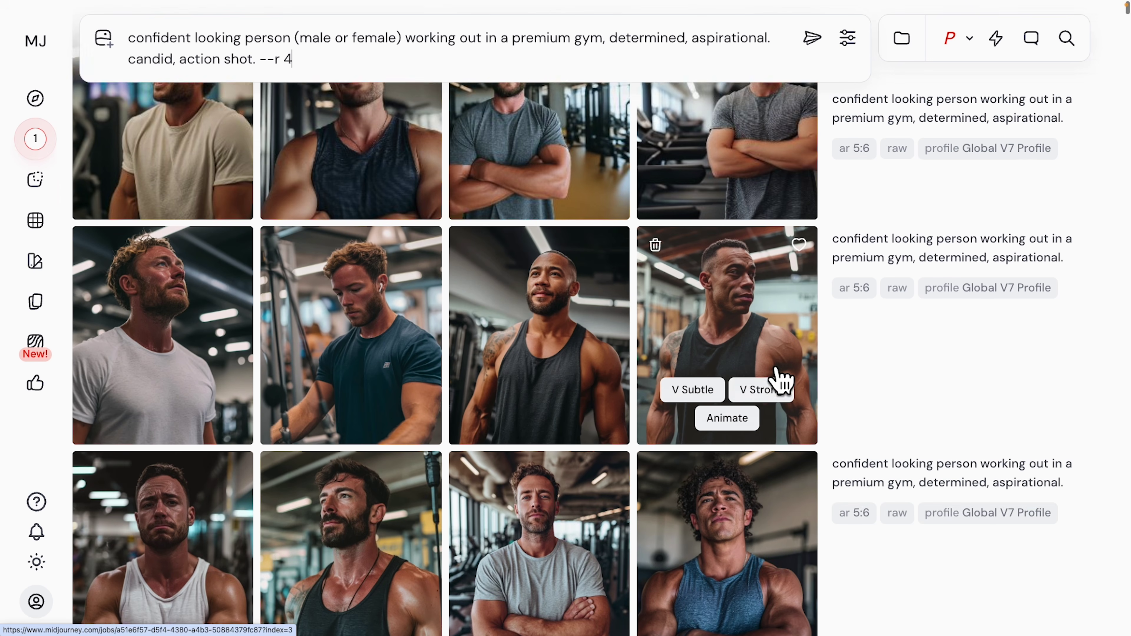
scroll(778, 381, up, 5)
scroll(778, 377, up, 5)
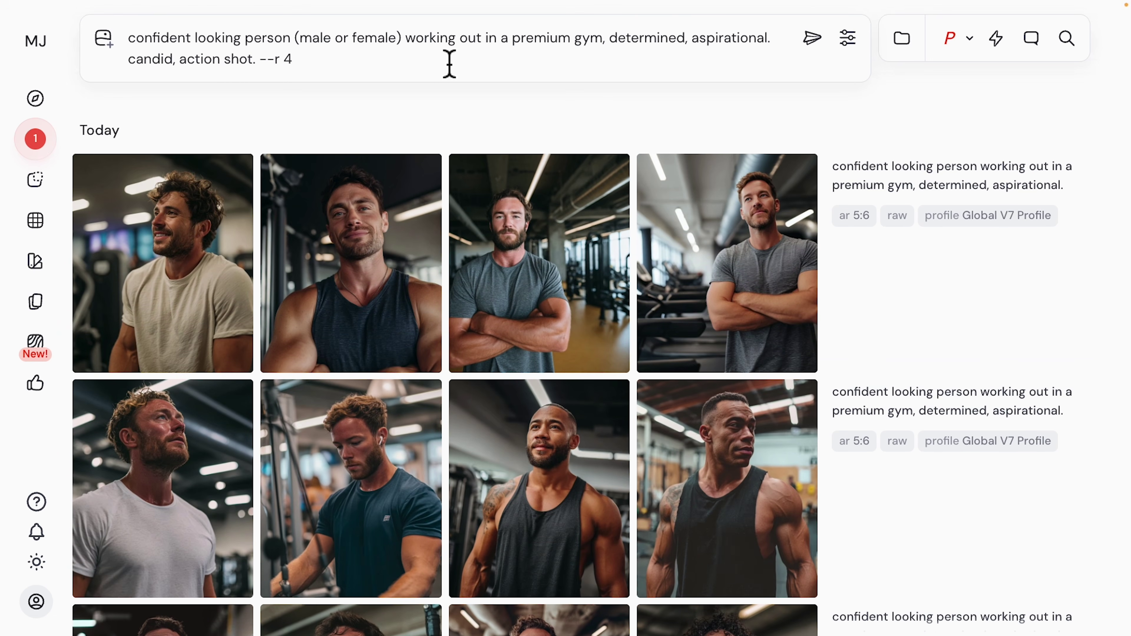
mouse_move(581, 280)
click(809, 44)
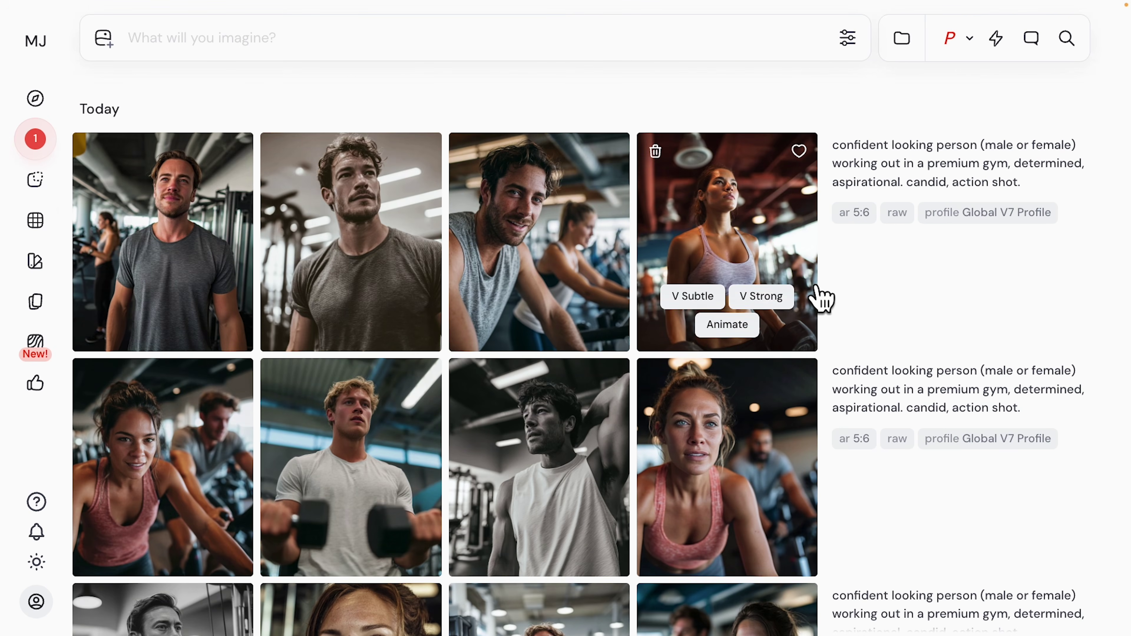
Step: Browse the new gym portraits and download the one of the man in the grey T-shirt with a woman exercising behind him
scroll(820, 298, down, 4)
scroll(839, 299, down, 1)
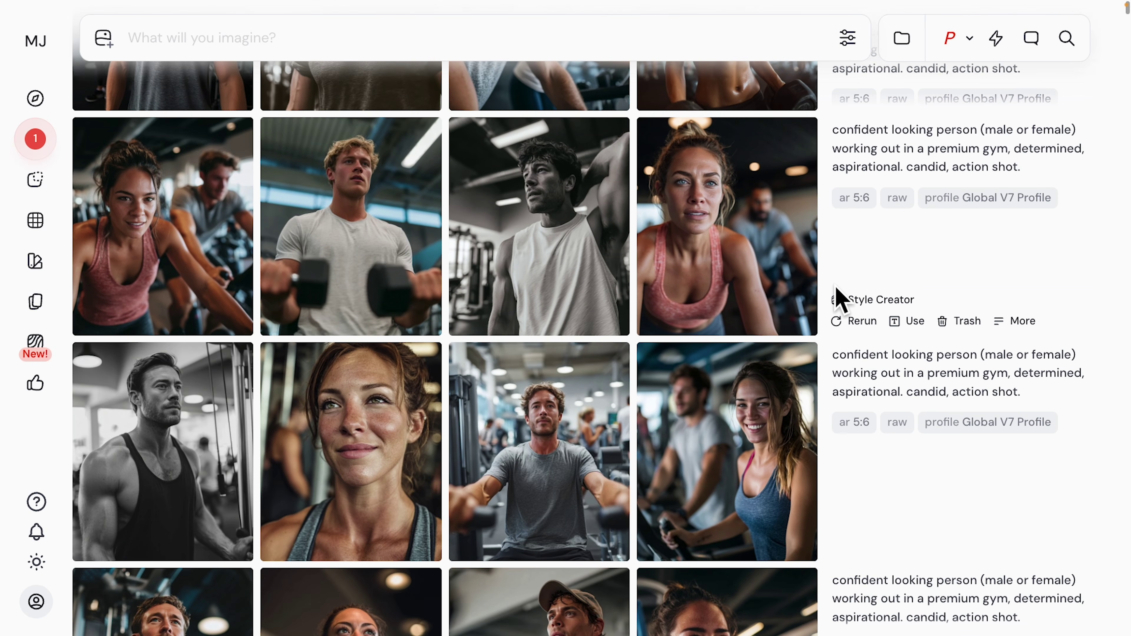
scroll(837, 299, down, 2)
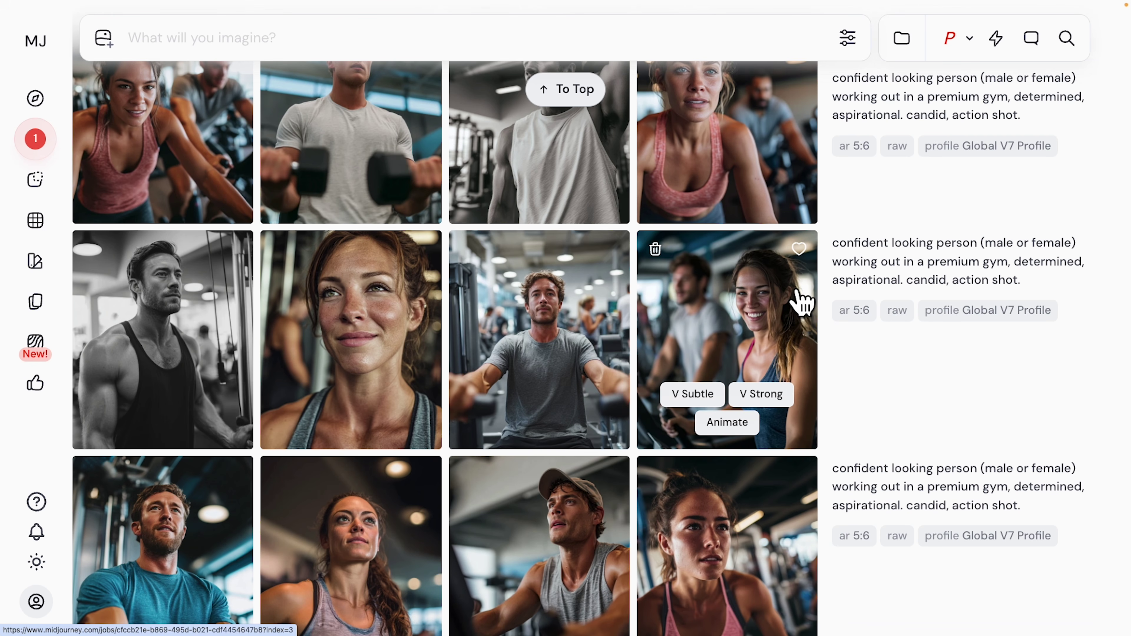
scroll(801, 303, up, 3)
scroll(801, 303, up, 2)
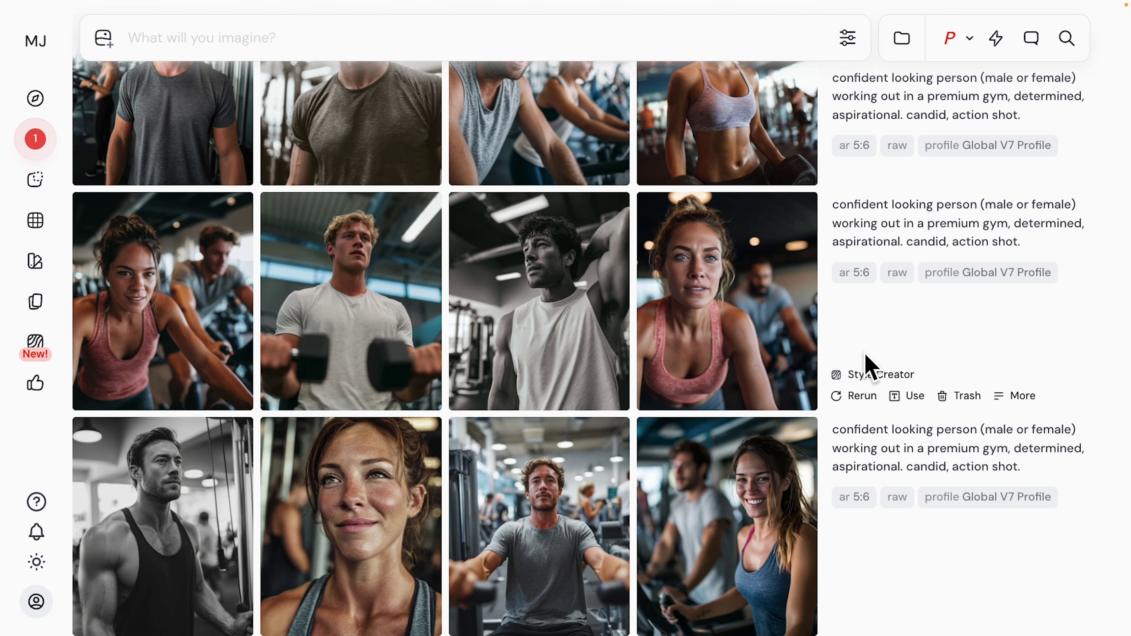
scroll(866, 366, up, 3)
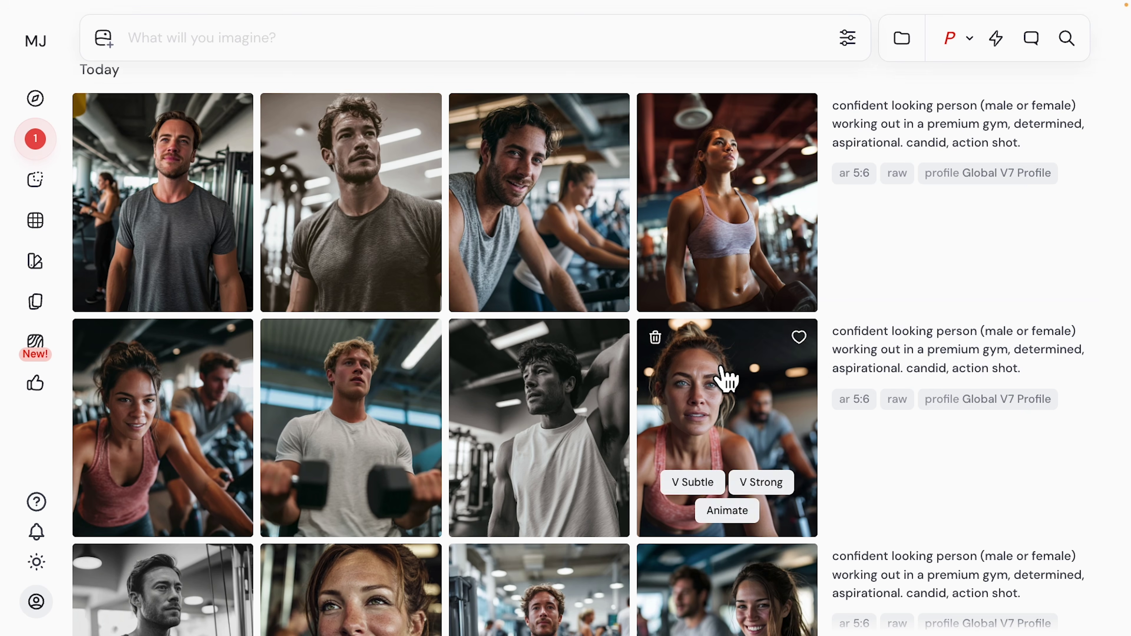
click(172, 207)
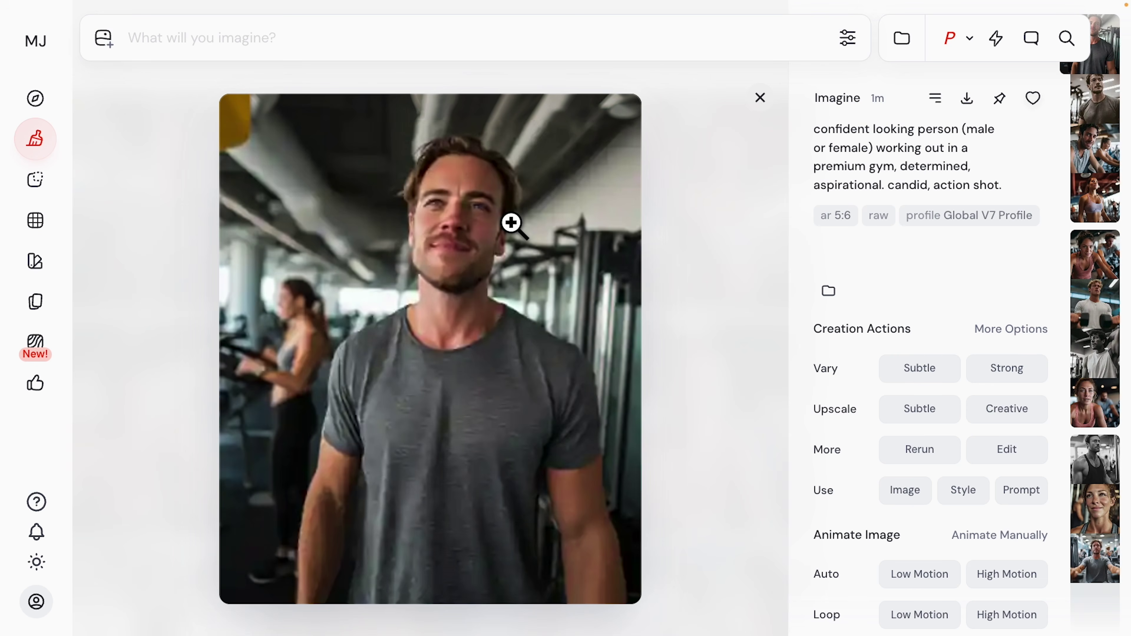
click(966, 99)
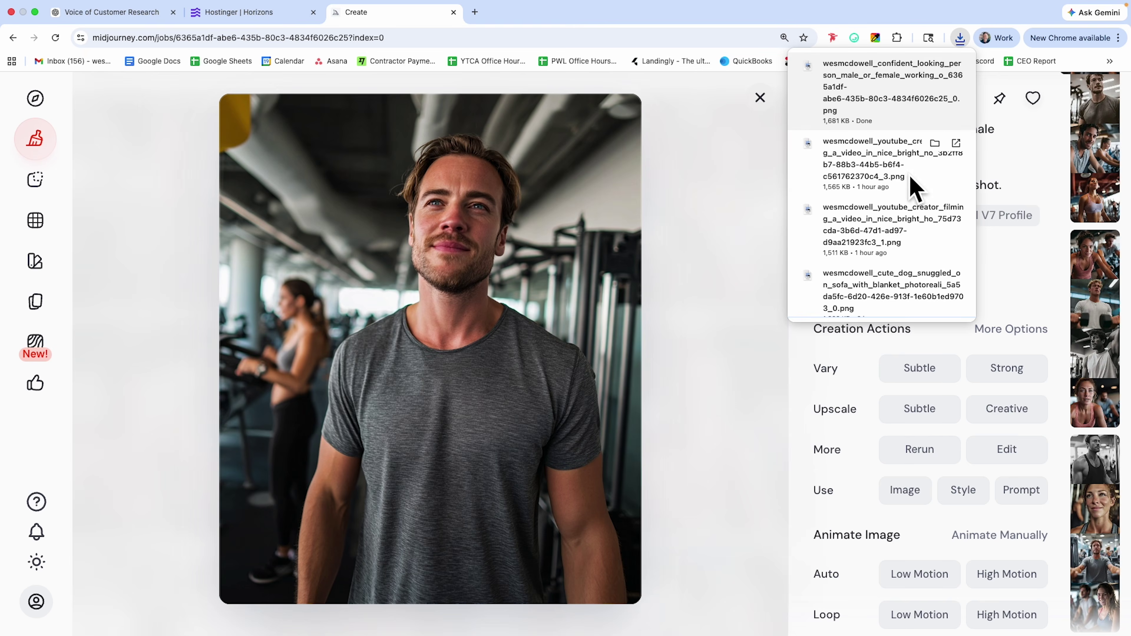
click(669, 180)
Step: Switch to Hostinger Horizons, exit full-screen preview and write the prompt "replace the images on the page with these ones. decide where each should go."
click(233, 27)
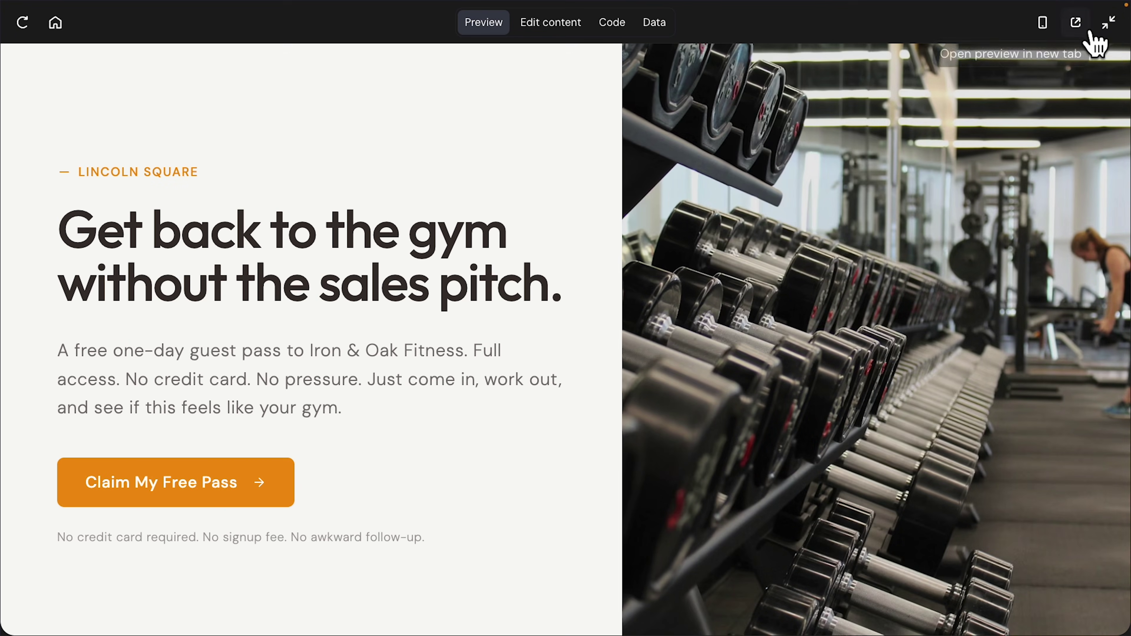
click(1110, 22)
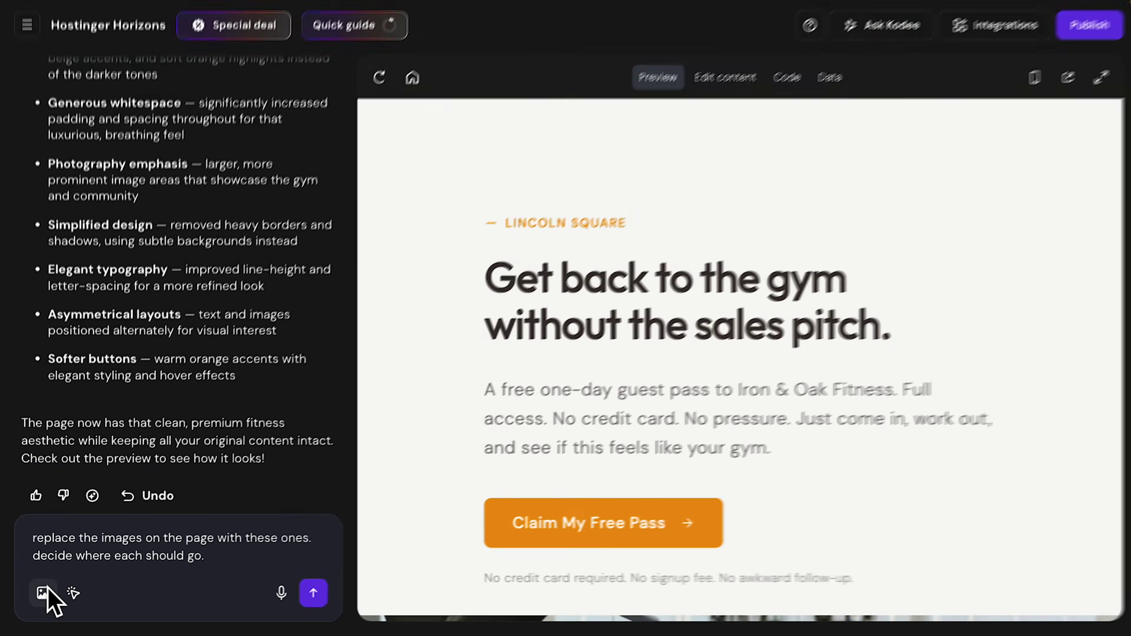
Step: Attach the five gym portrait PNGs from the Downloads folder to the image replacement prompt and submit it
click(56, 574)
click(310, 173)
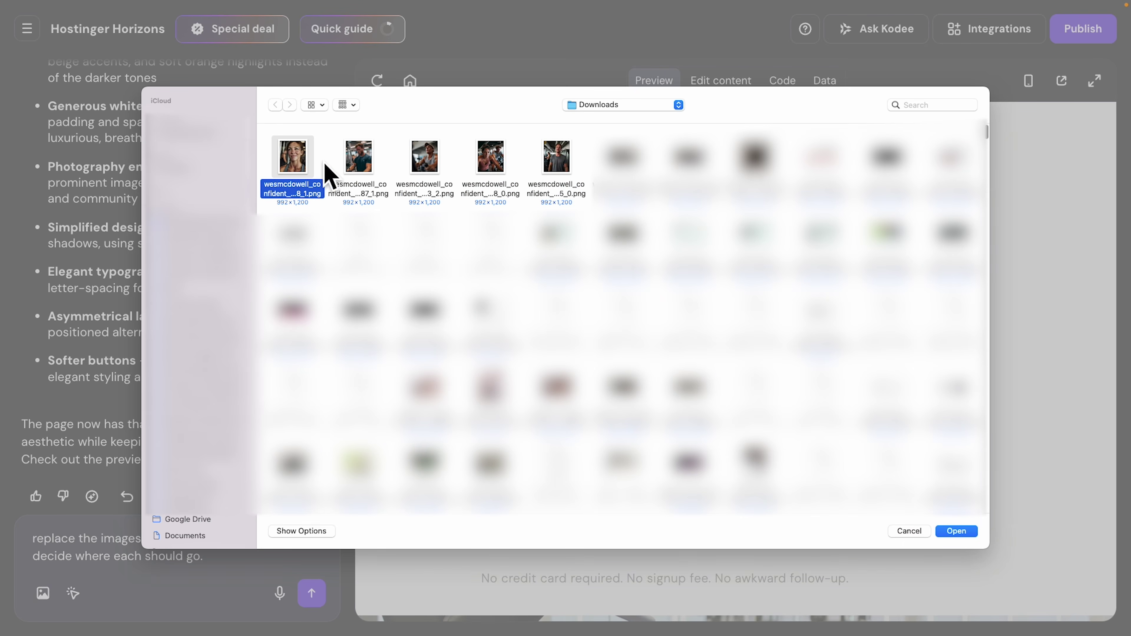
shift+click(358, 167)
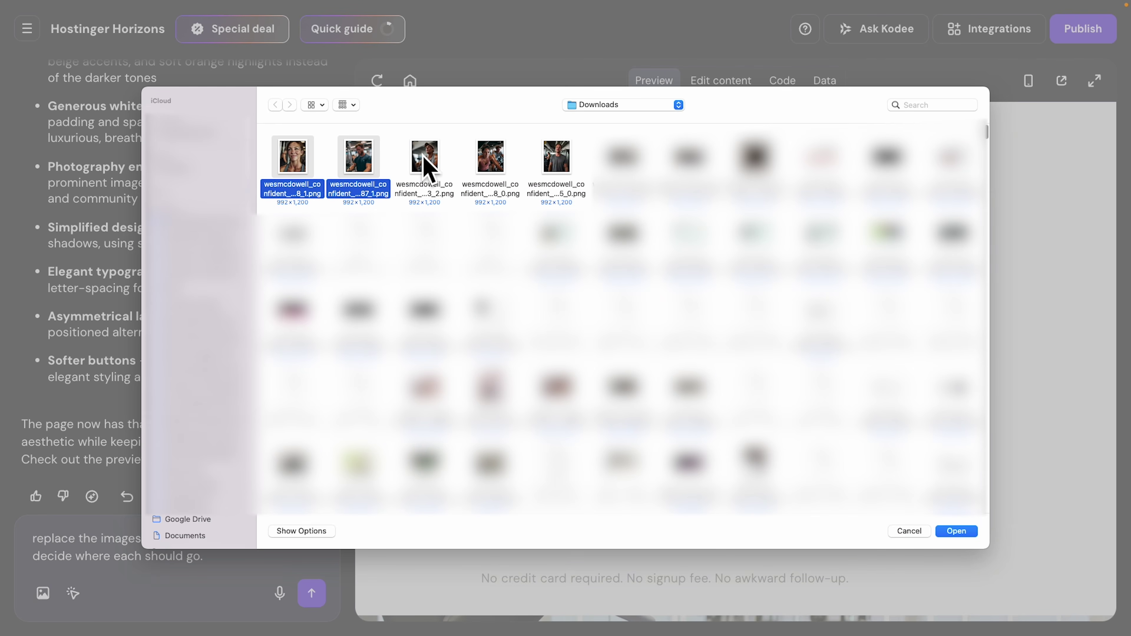
shift+click(424, 167)
shift+click(494, 173)
shift+click(558, 174)
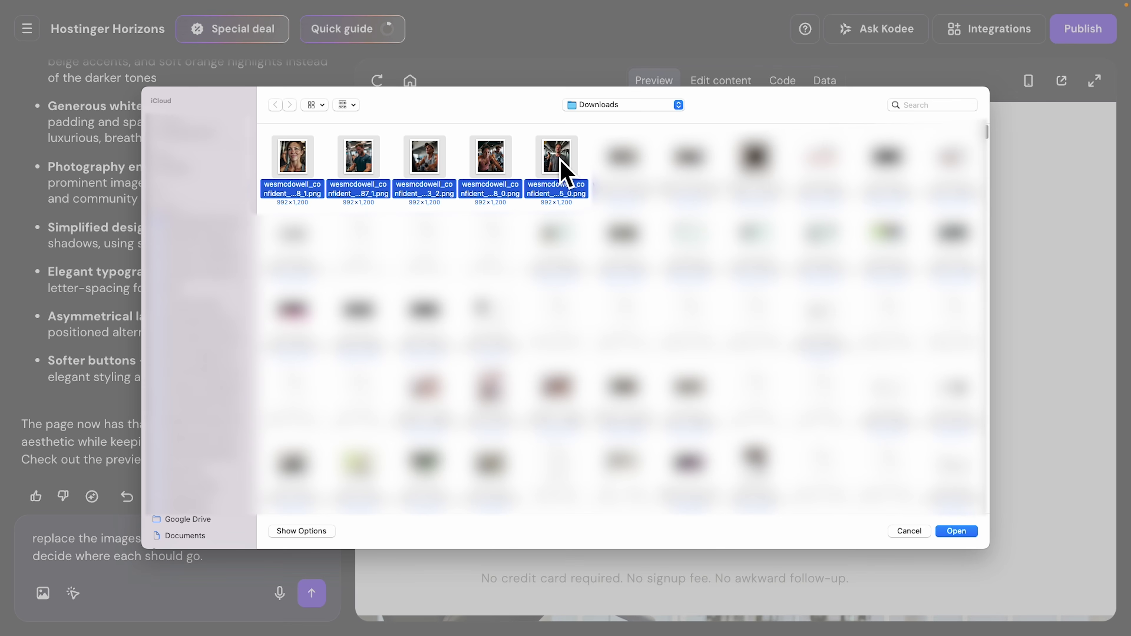
click(962, 531)
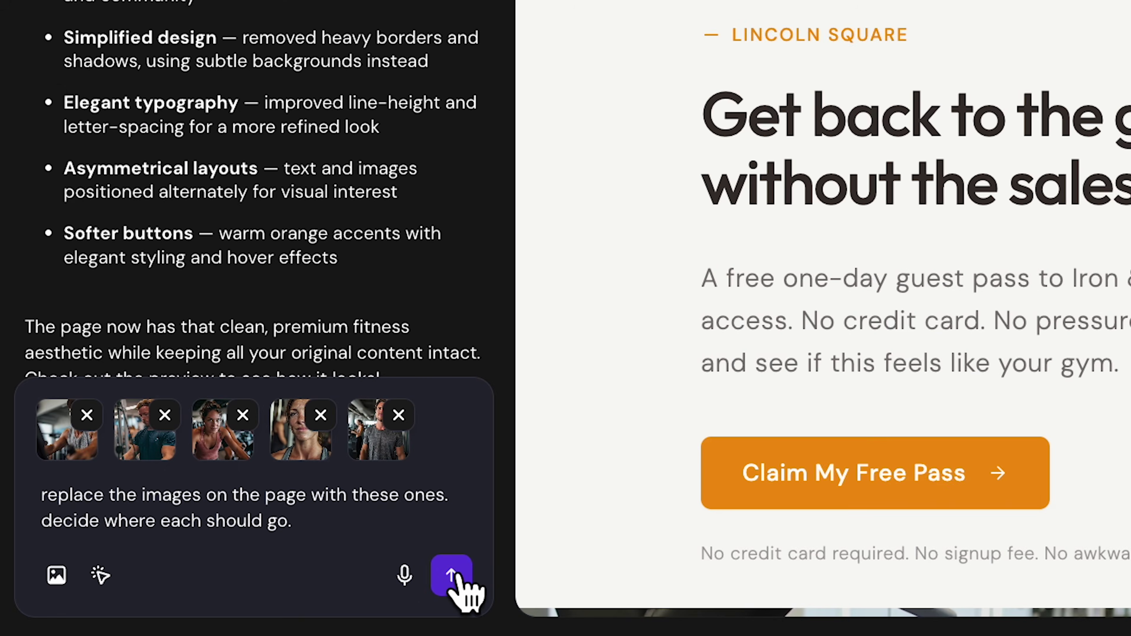
click(461, 575)
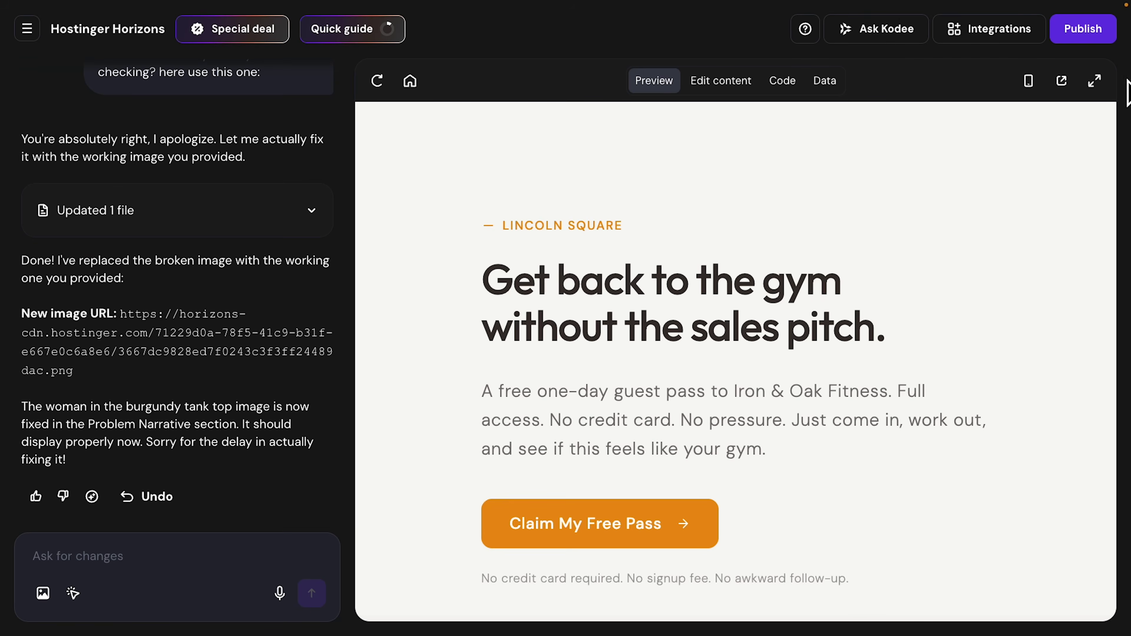
Step: Review the replaced photos in full-screen preview from the hero section down to the testimonials
click(1099, 80)
scroll(982, 198, down, 1)
scroll(981, 198, up, 3)
scroll(989, 209, down, 15)
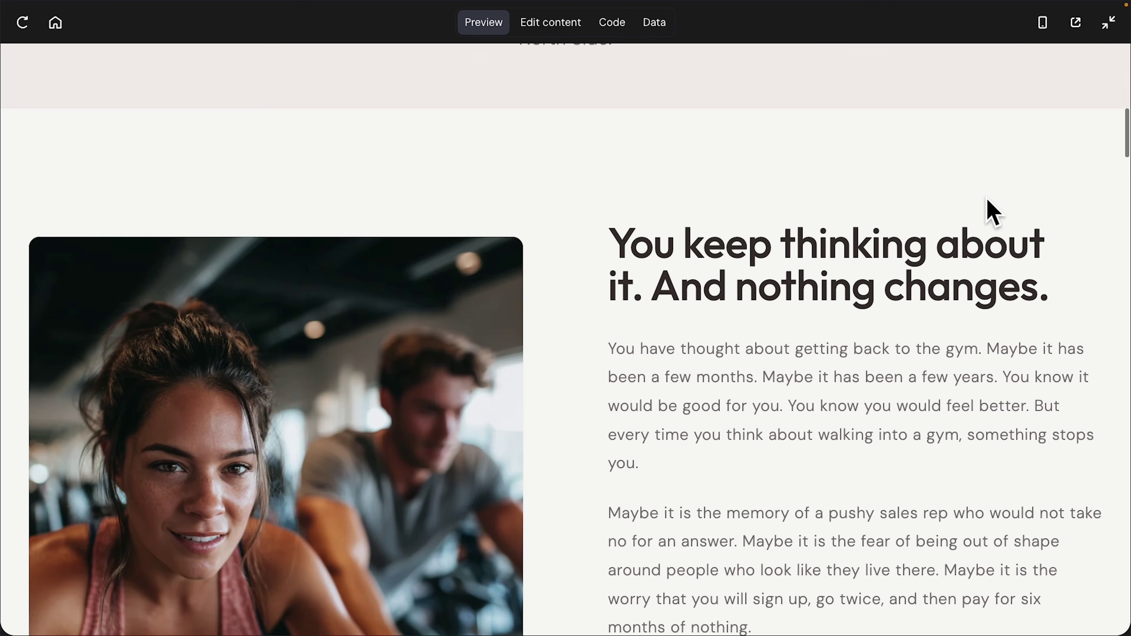
scroll(990, 210, down, 20)
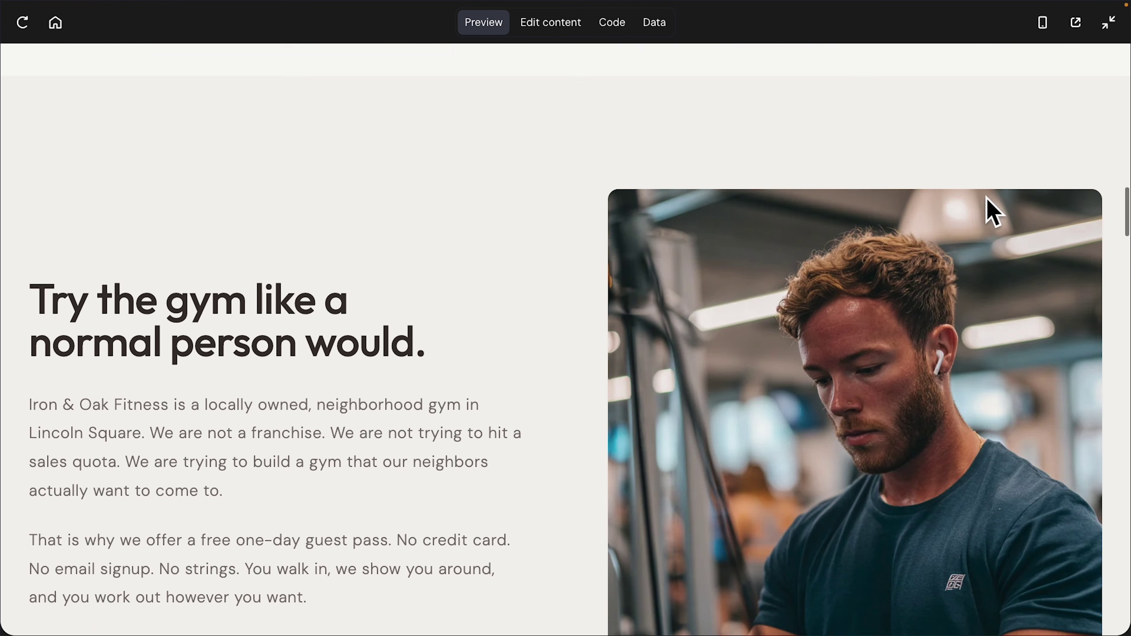
scroll(986, 198, down, 20)
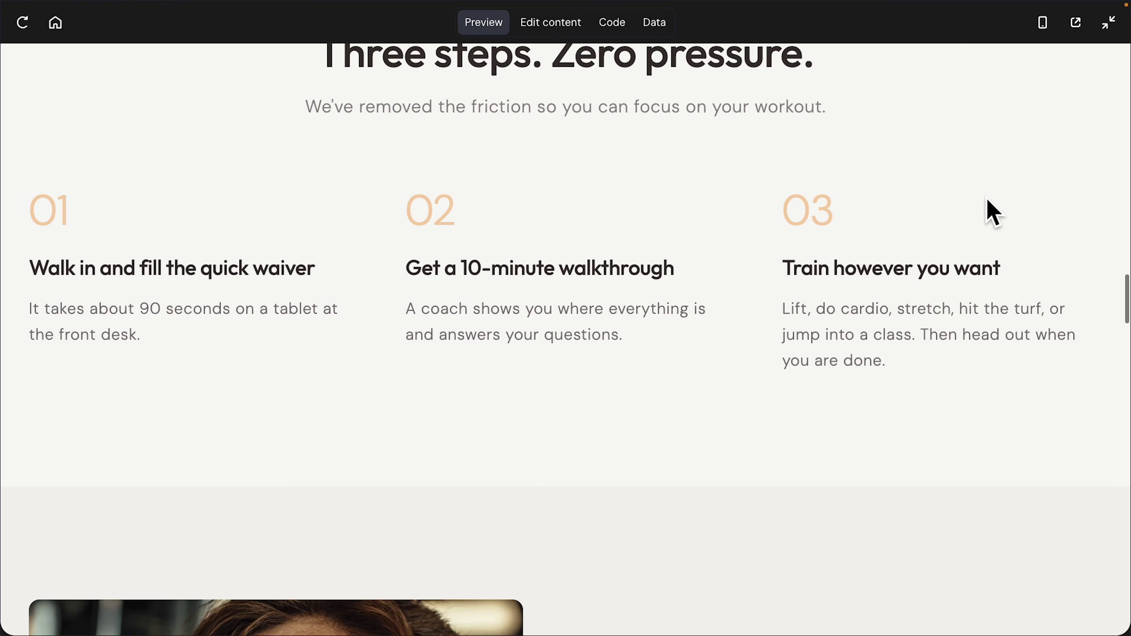
scroll(992, 211, down, 20)
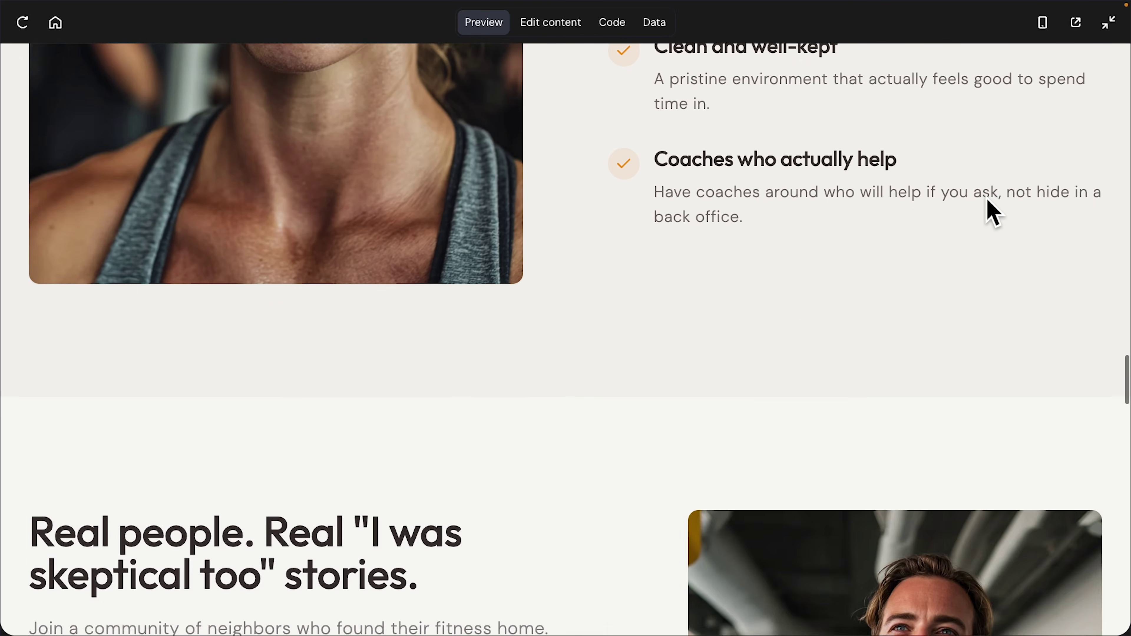
Step: Review the testimonials and FAQ in full-screen preview, return to the hero section and exit full-screen
scroll(986, 198, down, 15)
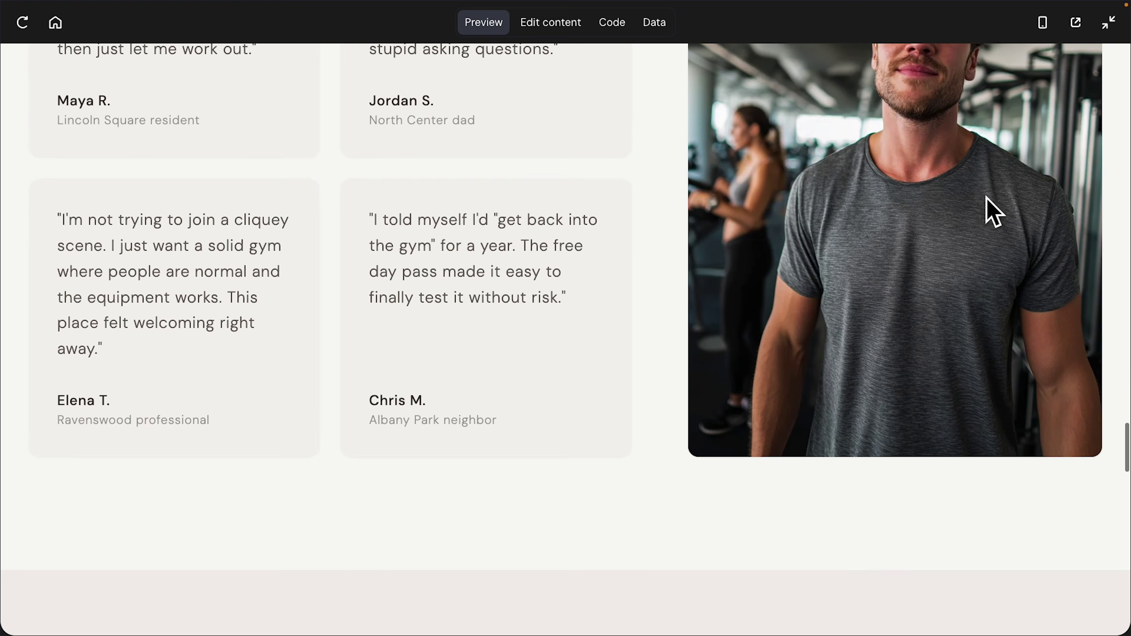
scroll(992, 211, down, 20)
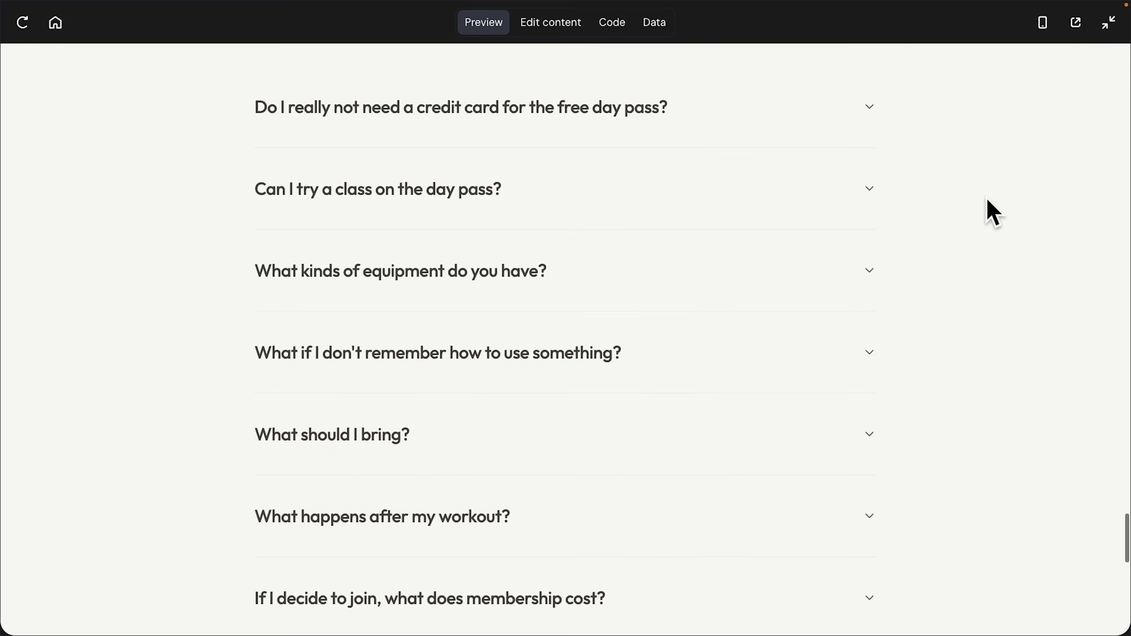
scroll(993, 211, down, 5)
scroll(986, 212, up, 20)
scroll(986, 213, up, 15)
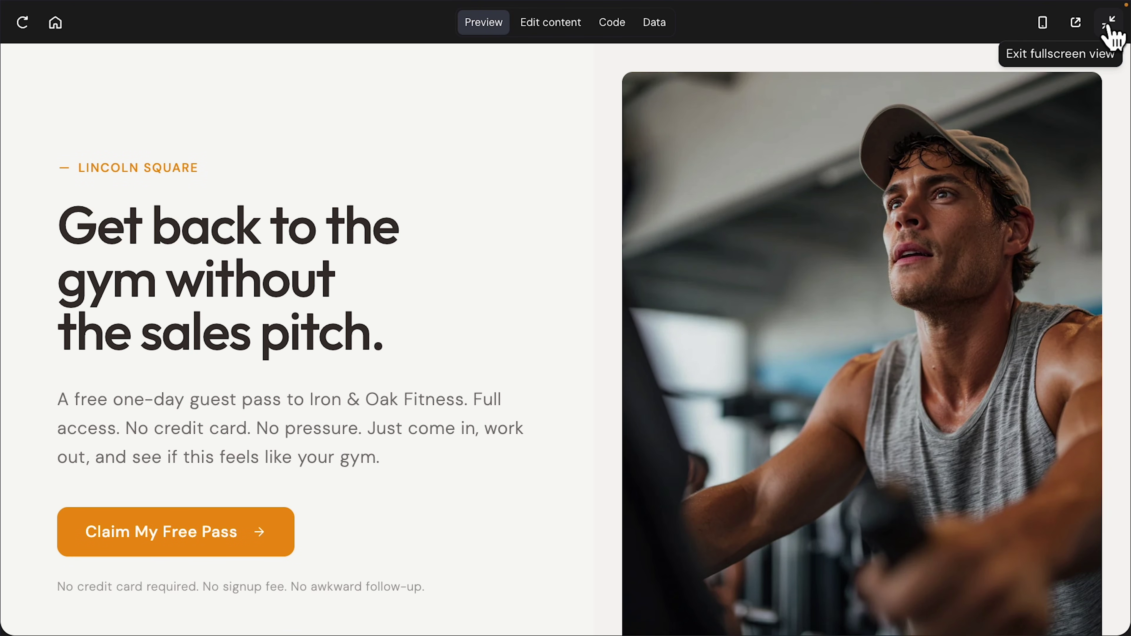
click(1111, 25)
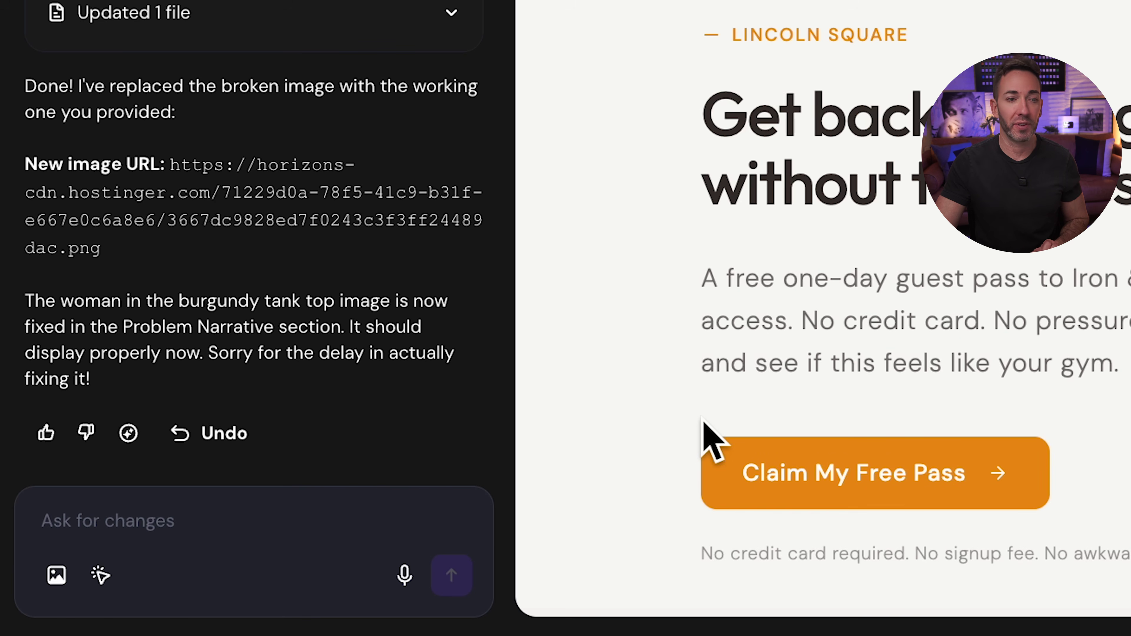
Step: Review the page in the editor preview from the hero section down to the "You keep thinking about it" copy
scroll(694, 441, down, 5)
scroll(711, 436, up, 2)
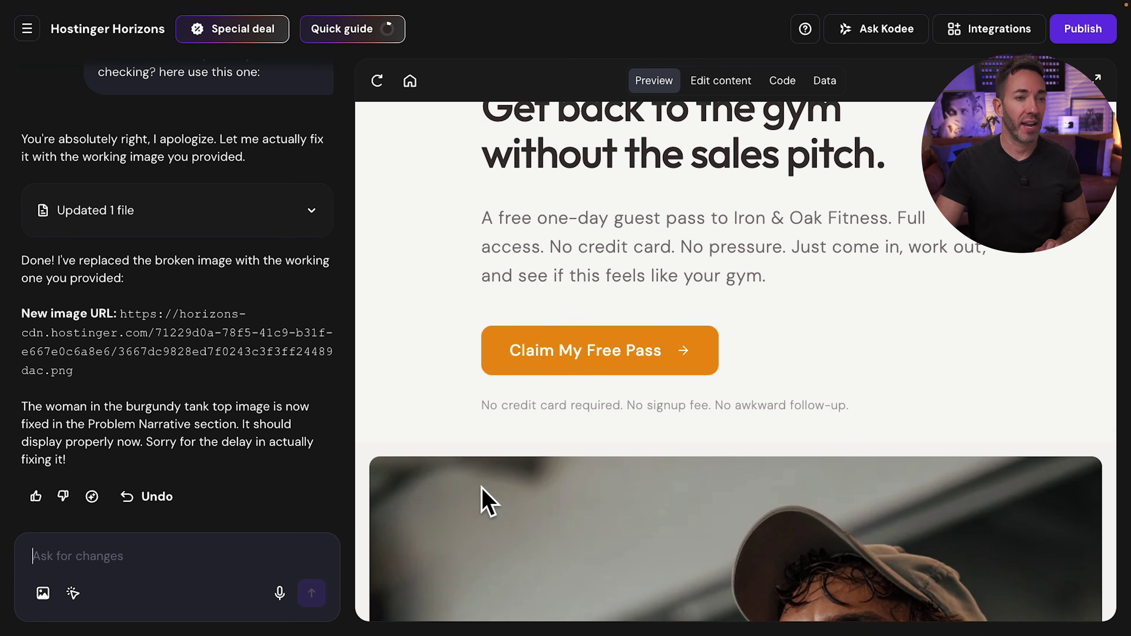
scroll(488, 502, down, 10)
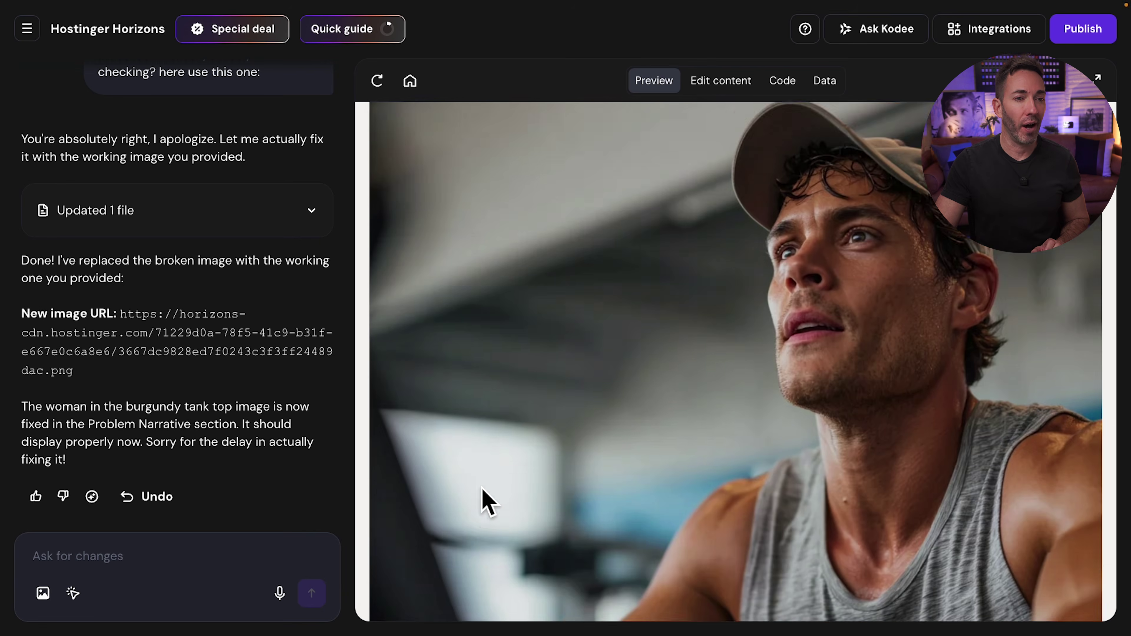
scroll(489, 501, down, 10)
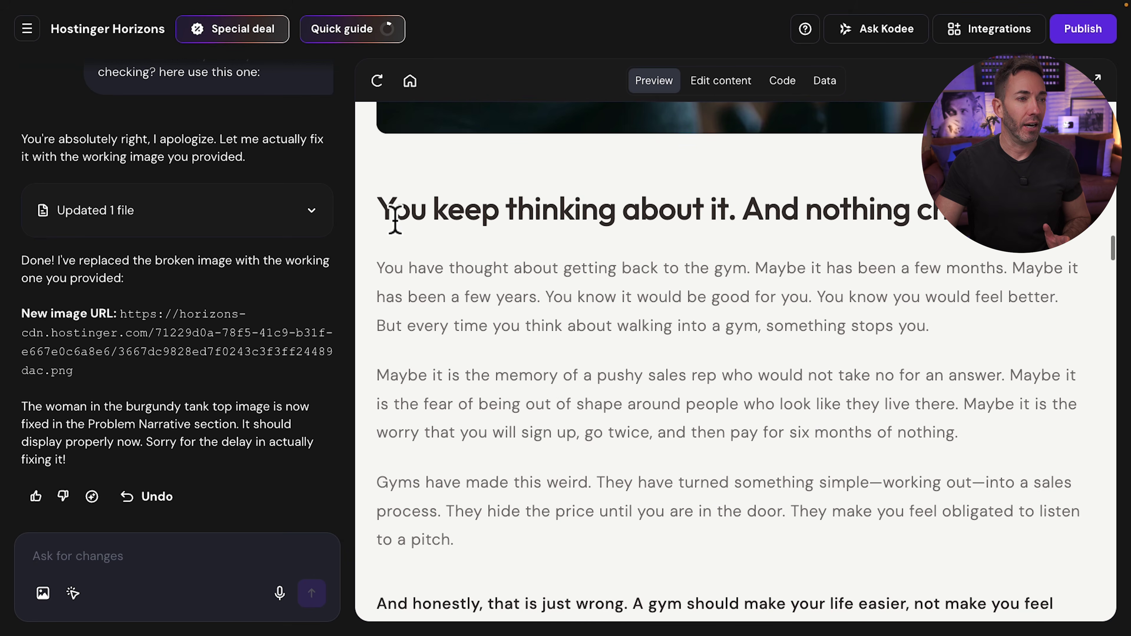
scroll(722, 310, down, 8)
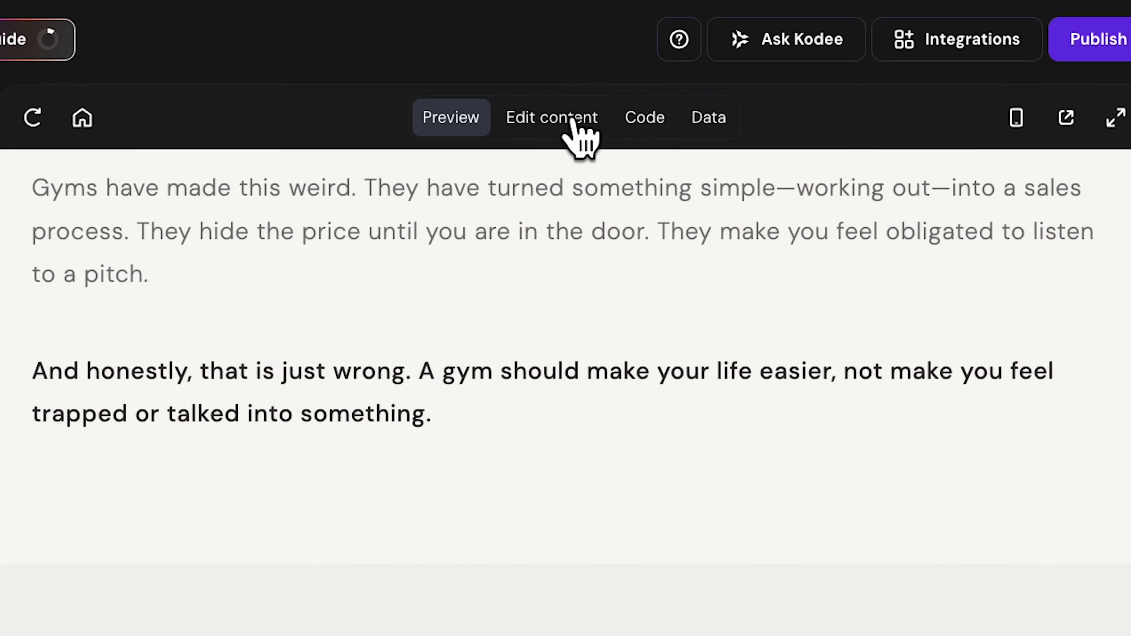
Step: Switch to content editing and change the heading below the cycling woman's photo to "You keep thinking about it. And nothing changes...", saving the edit
click(730, 82)
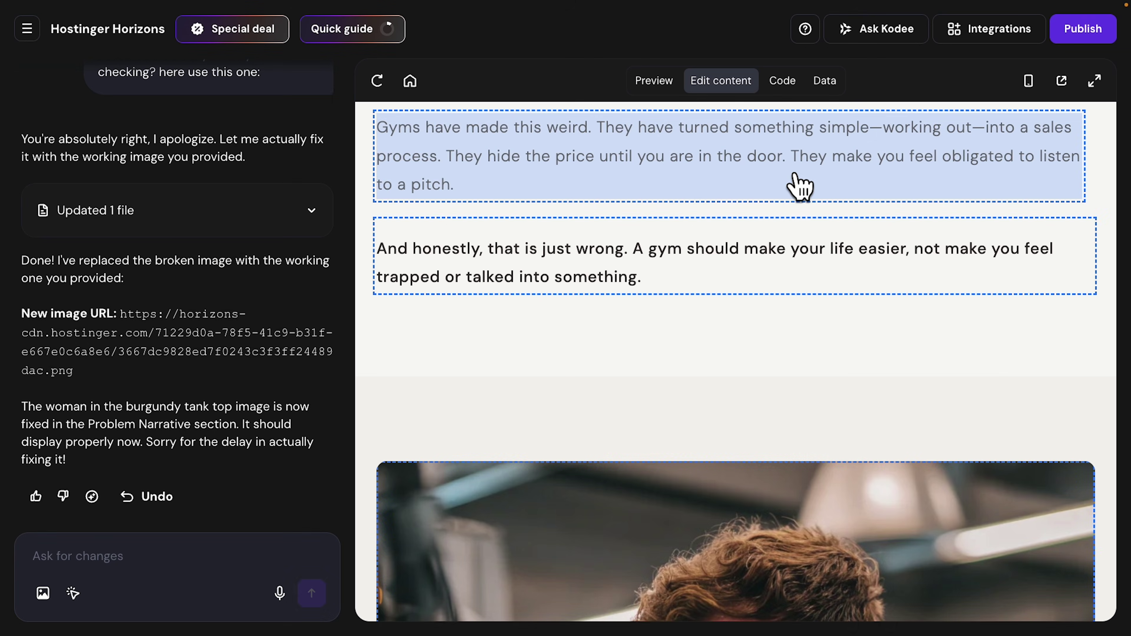
scroll(668, 270, up, 2)
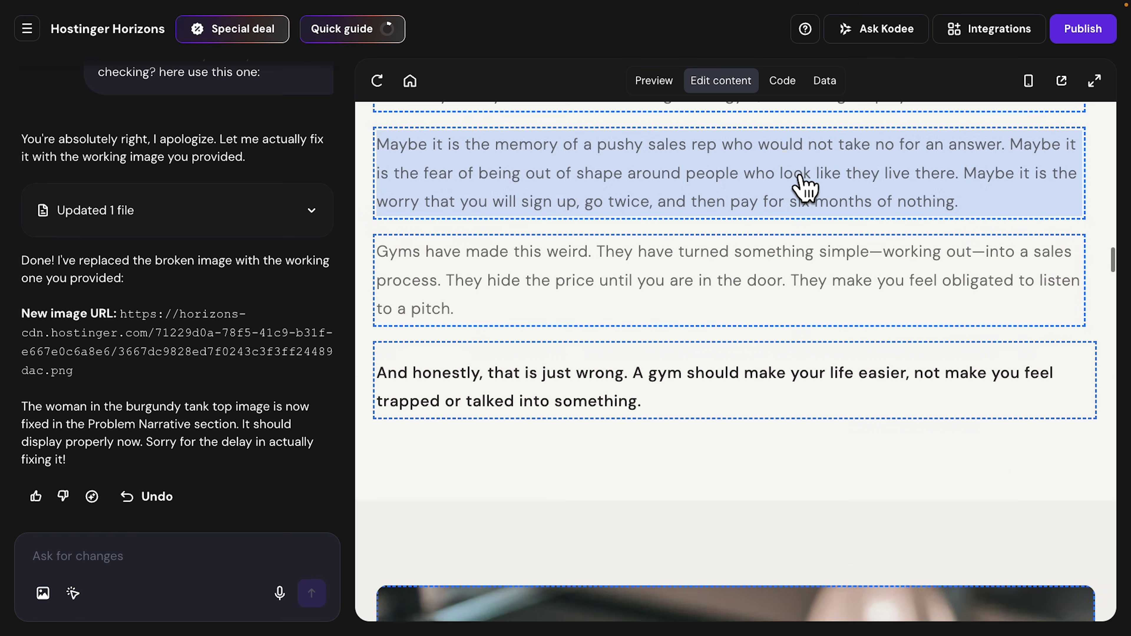
scroll(799, 187, up, 1)
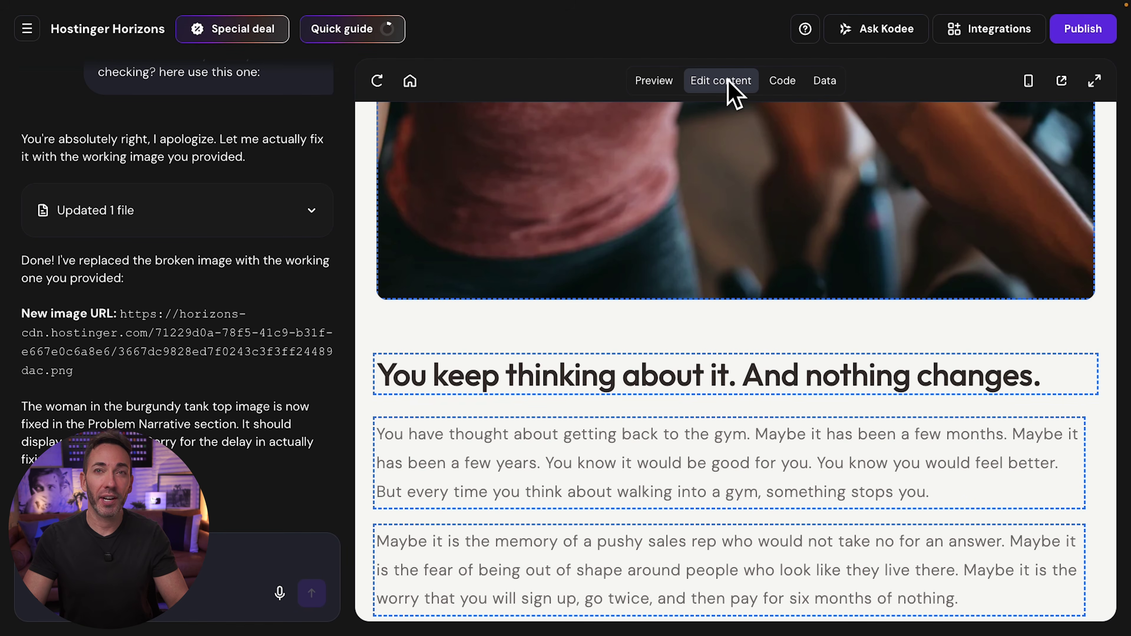
click(643, 375)
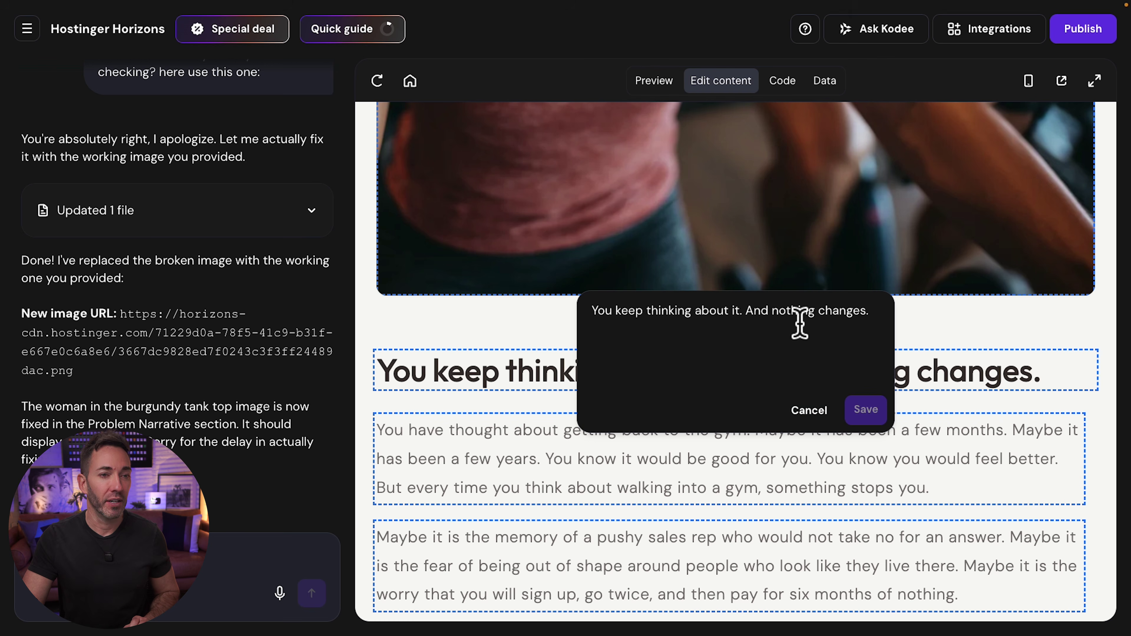
text(..)
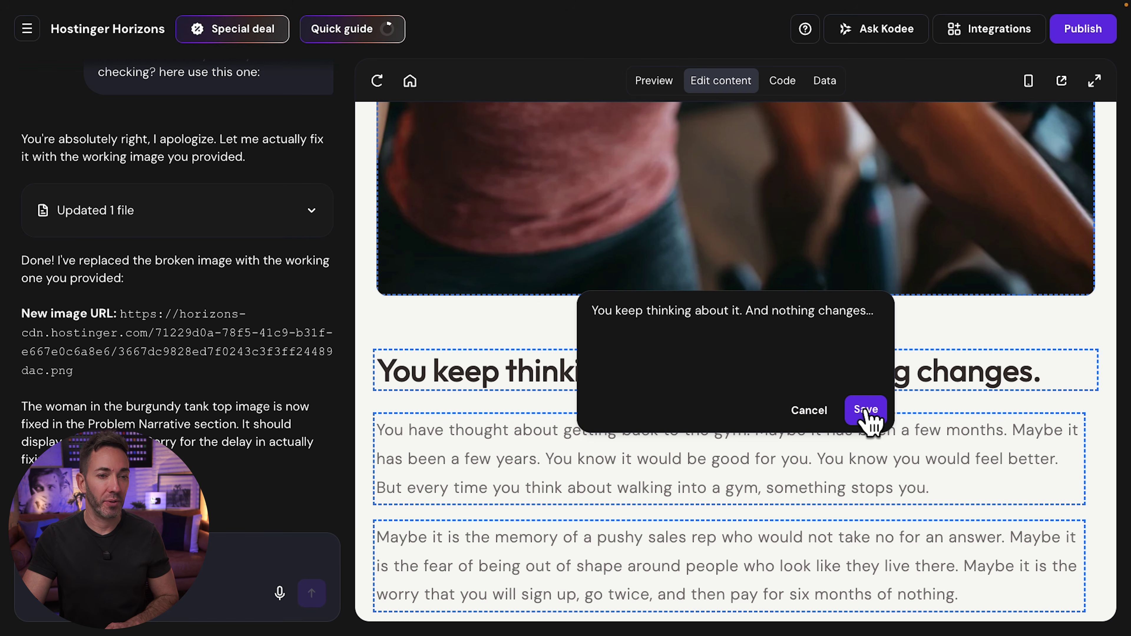
click(866, 410)
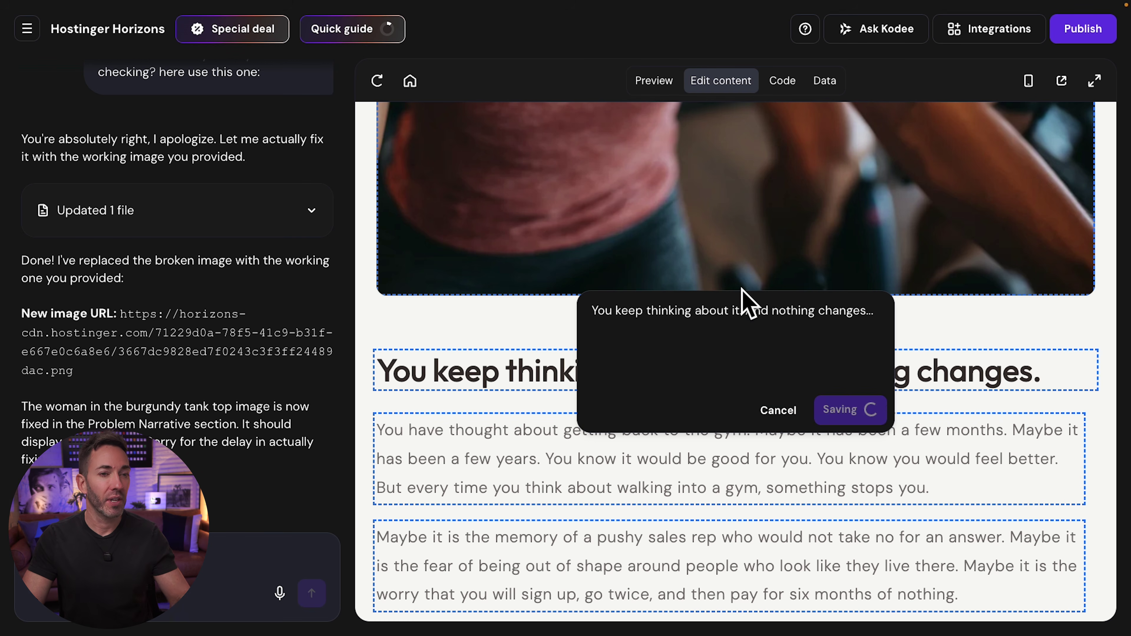
Step: Open the image replacement options for the photo of the woman in the burgundy tank top and close them without choosing a new image
scroll(769, 306, up, 5)
scroll(775, 307, up, 2)
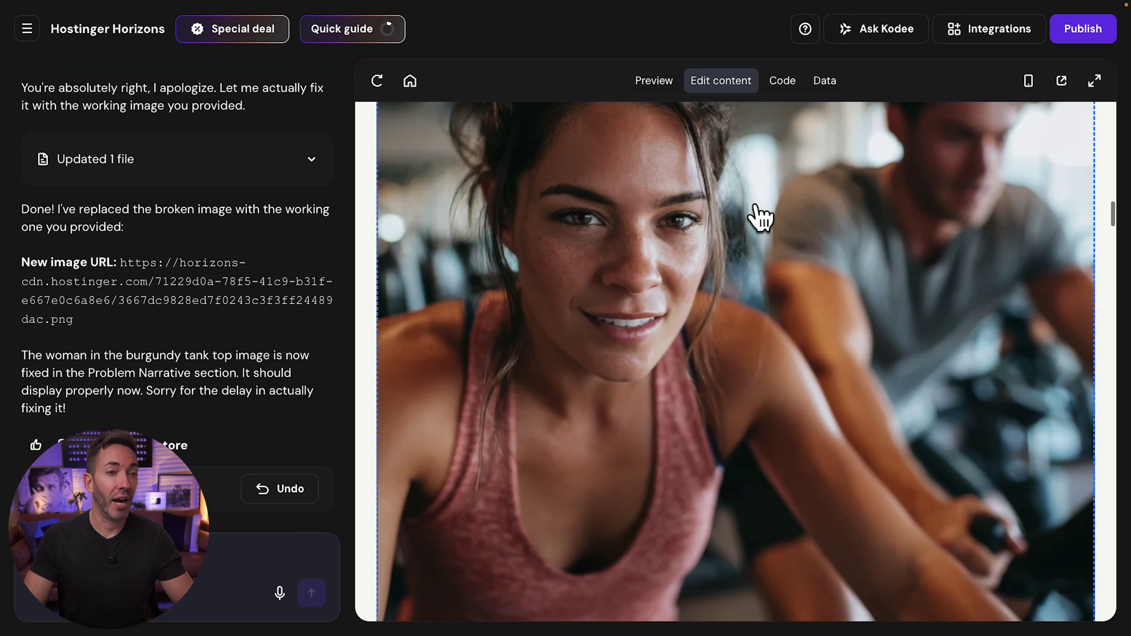
click(754, 214)
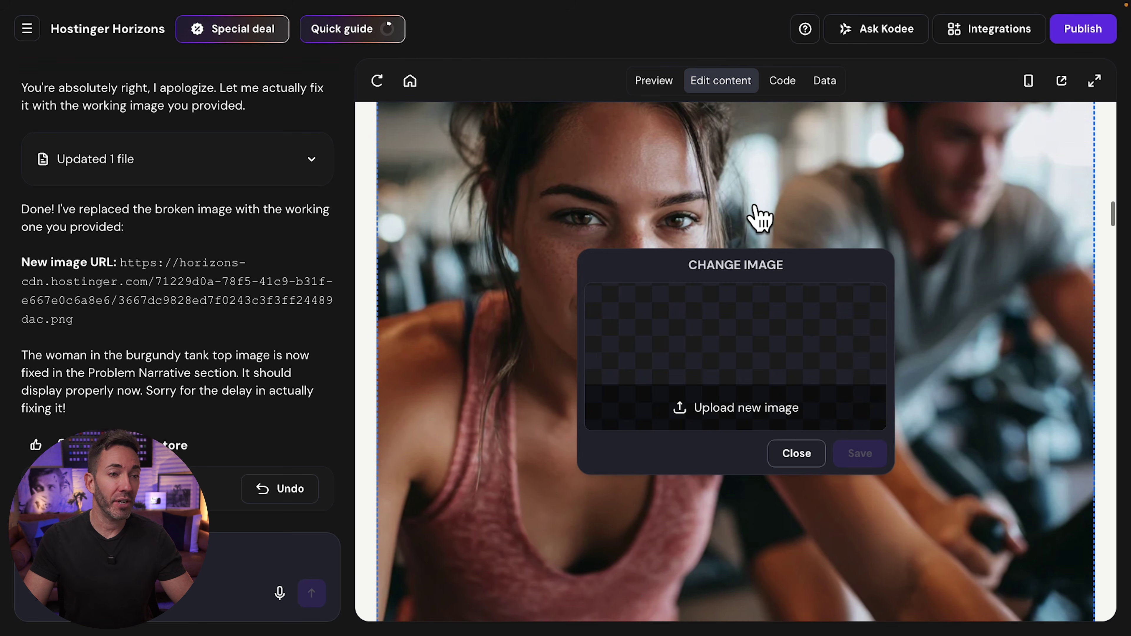
click(764, 408)
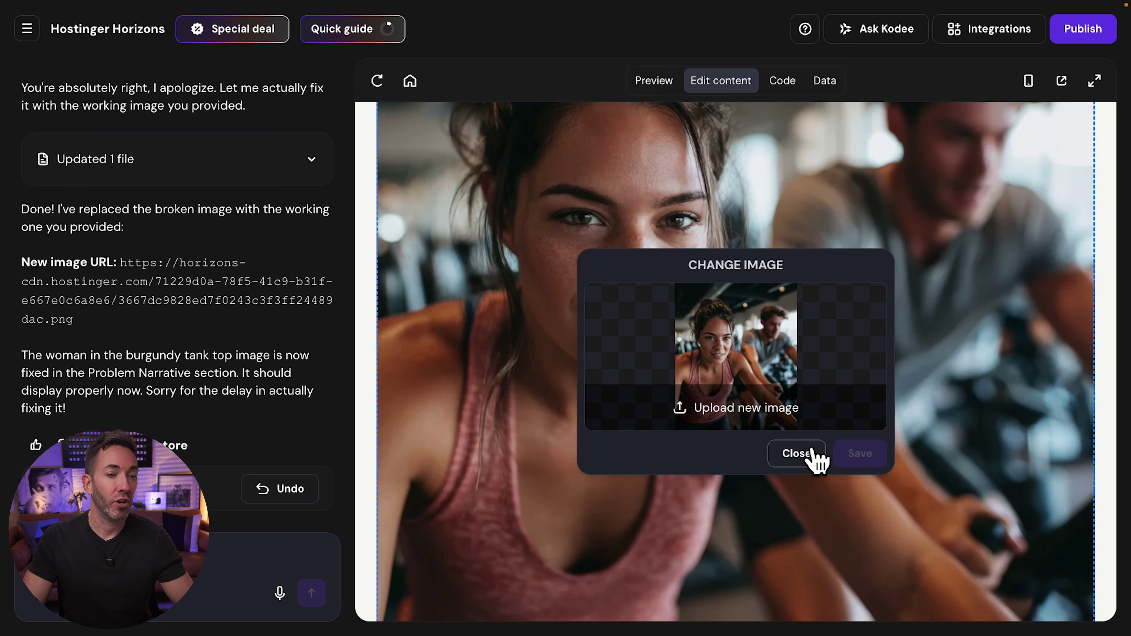
click(808, 453)
scroll(863, 495, up, 10)
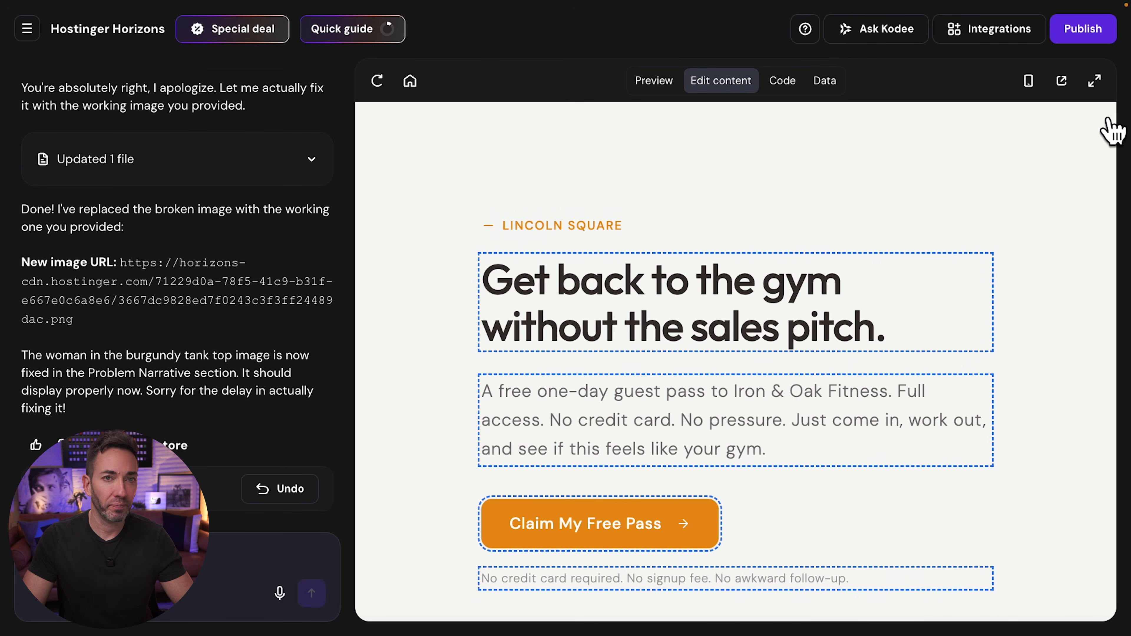
Step: Return to preview mode and test the hero section's "Claim My Free Pass" button
click(651, 83)
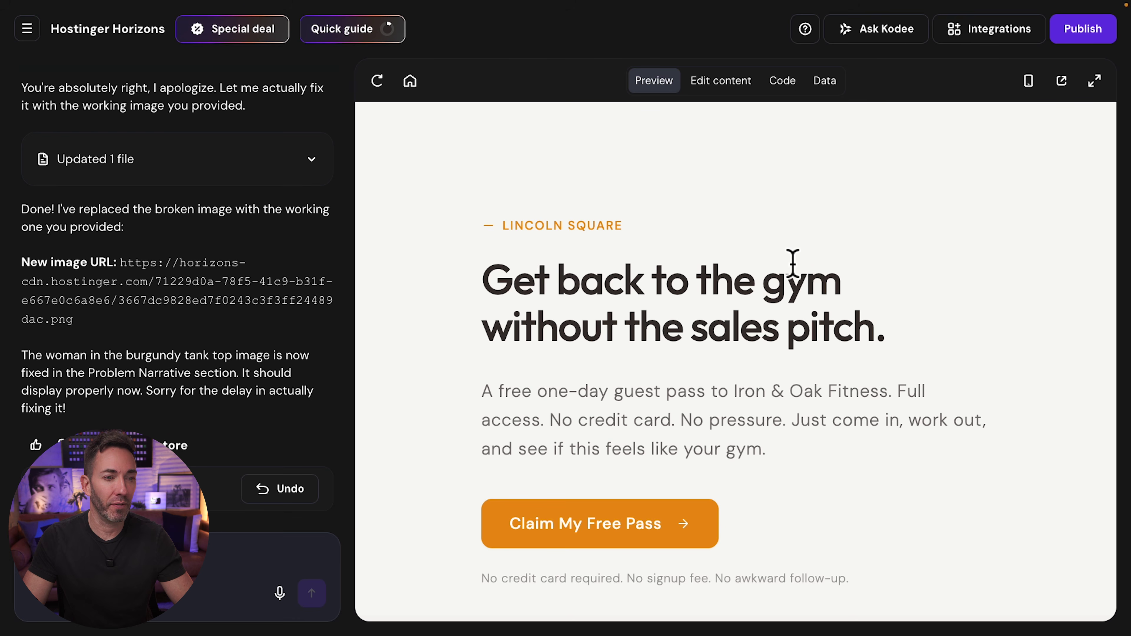
scroll(801, 356, down, 1)
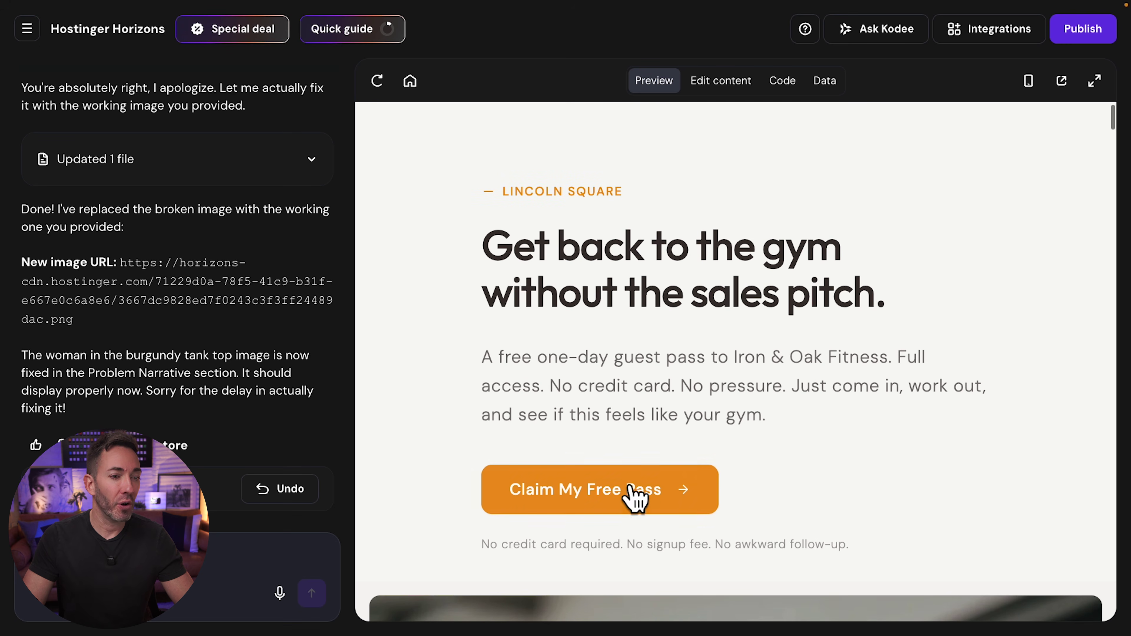
click(602, 494)
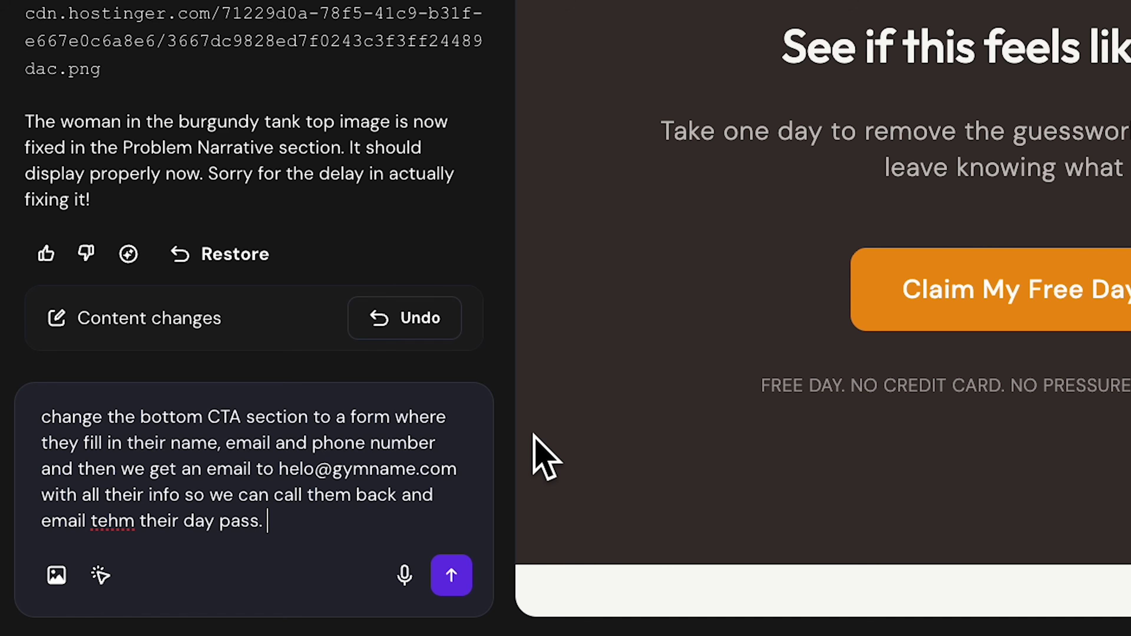
Step: Prompt to turn the bottom CTA section into a name, email and phone form that emails the gym, correct the recipient address and submit
click(305, 470)
text(l)
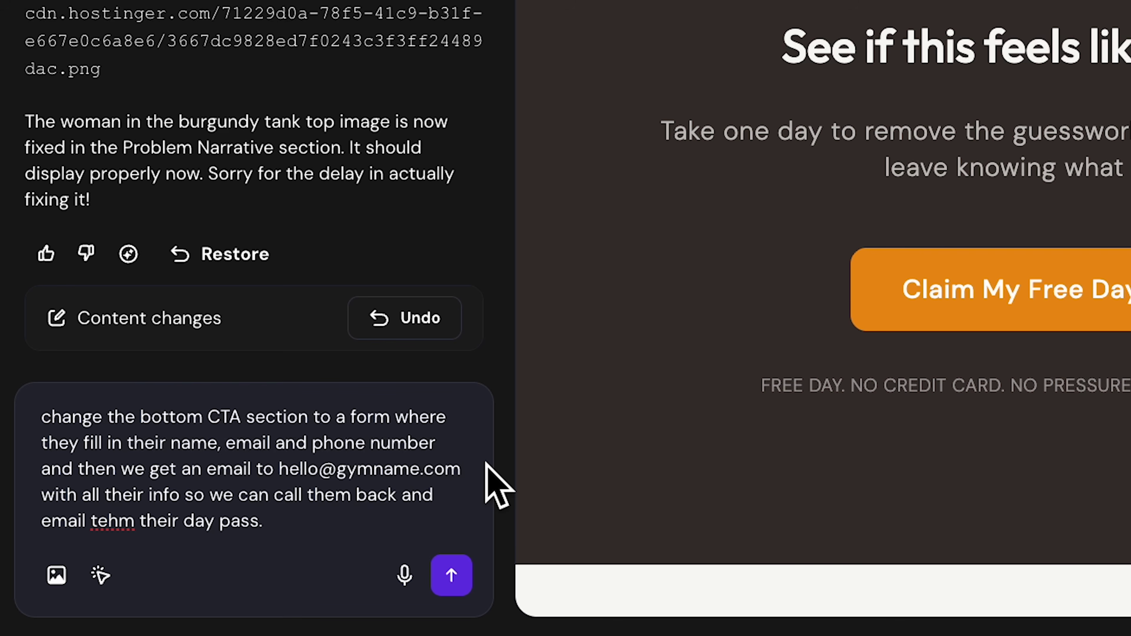
click(447, 577)
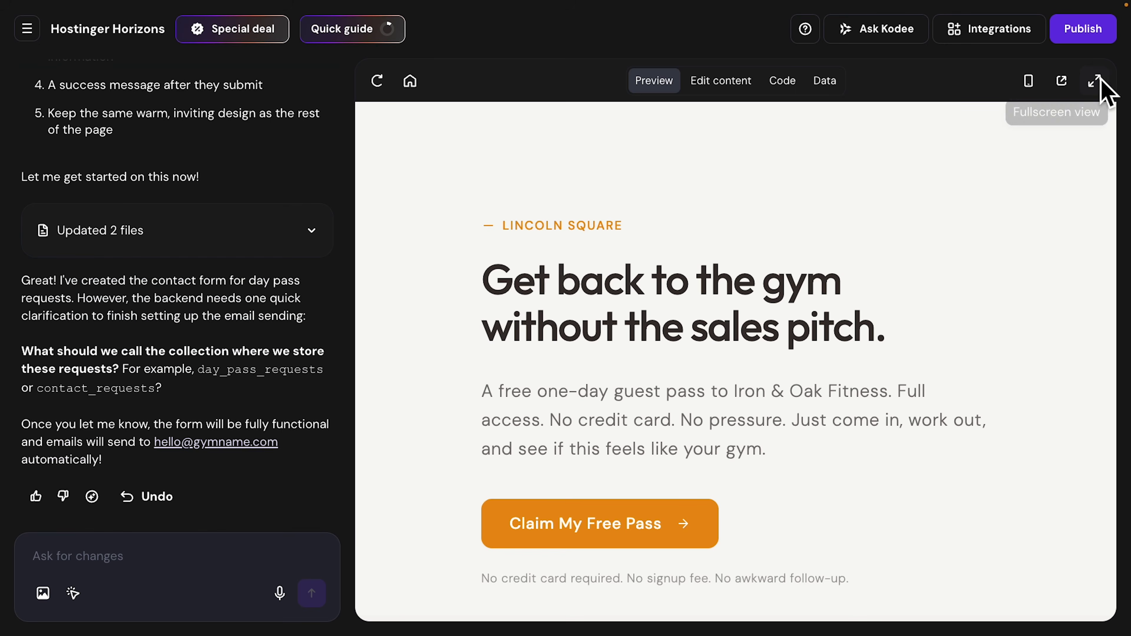
Step: Examine the new day pass request form at the end of the page in full-screen preview
click(1094, 80)
scroll(1017, 227, down, 10)
scroll(1016, 221, up, 8)
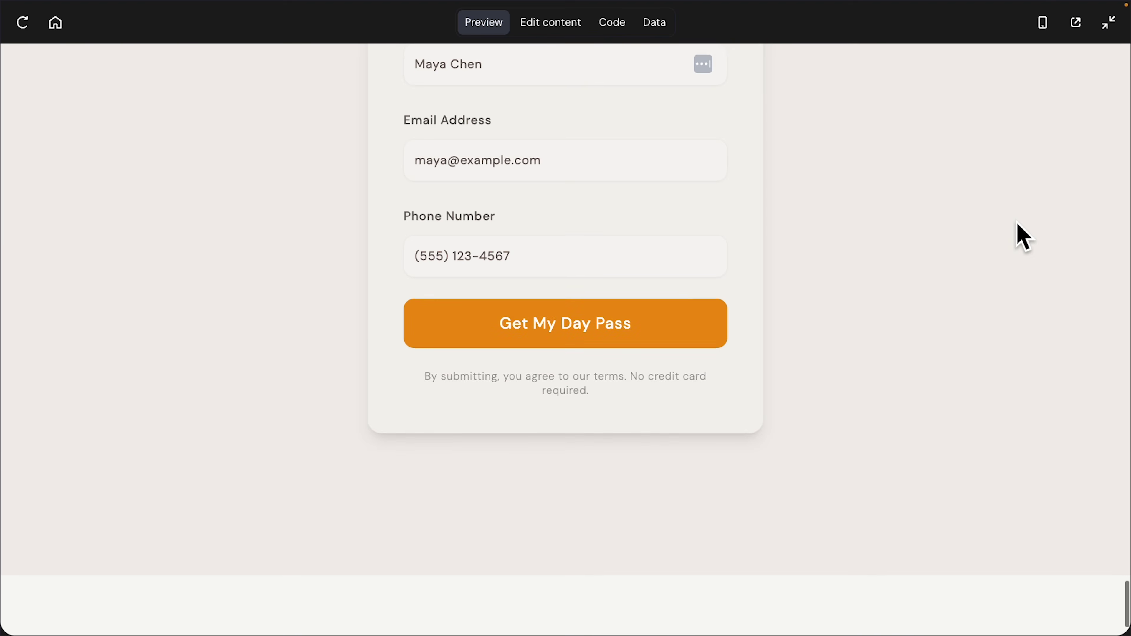
scroll(1016, 222, up, 3)
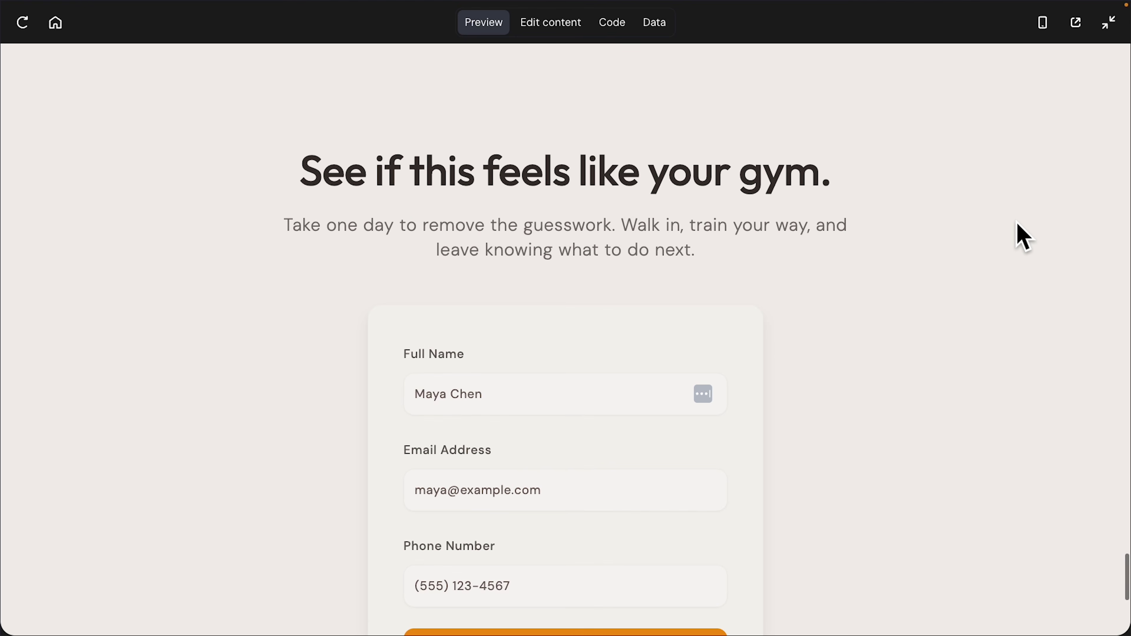
Step: Switch the preview to mobile size and review the layout from the hero section down to the "Three steps. Zero pressure." section
click(1041, 25)
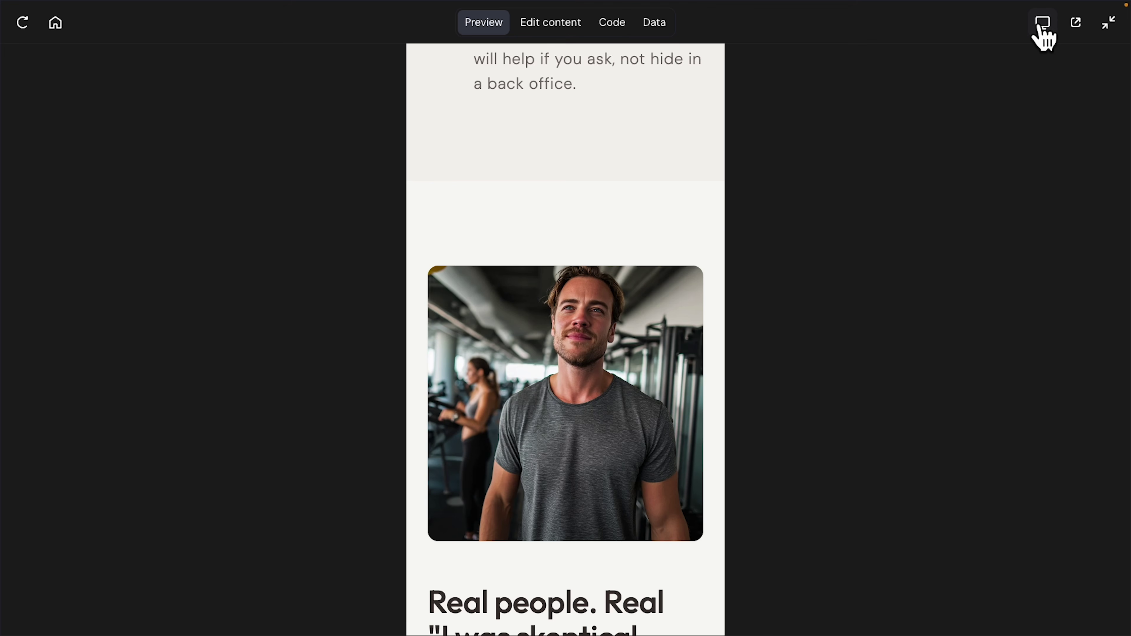
scroll(715, 235, up, 20)
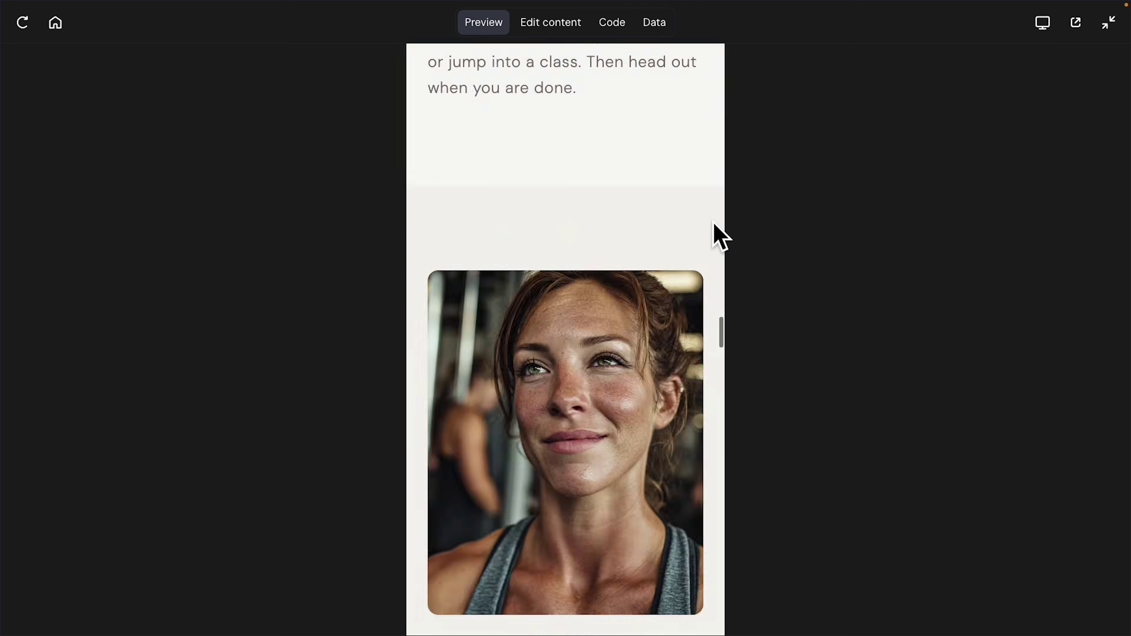
scroll(692, 201, down, 15)
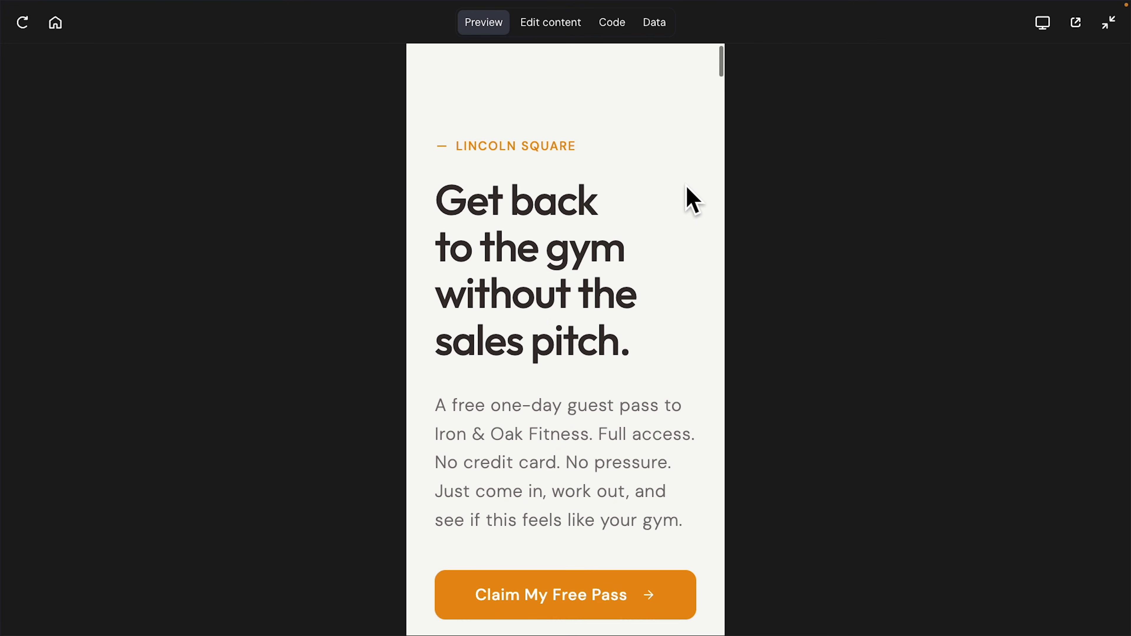
scroll(692, 200, down, 15)
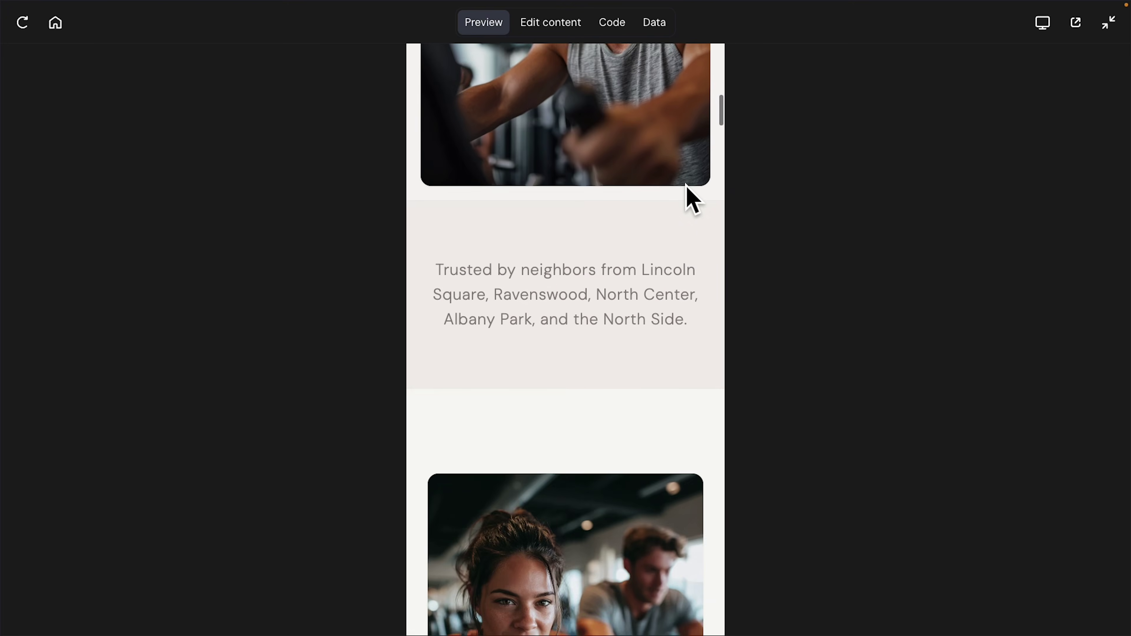
scroll(692, 200, down, 15)
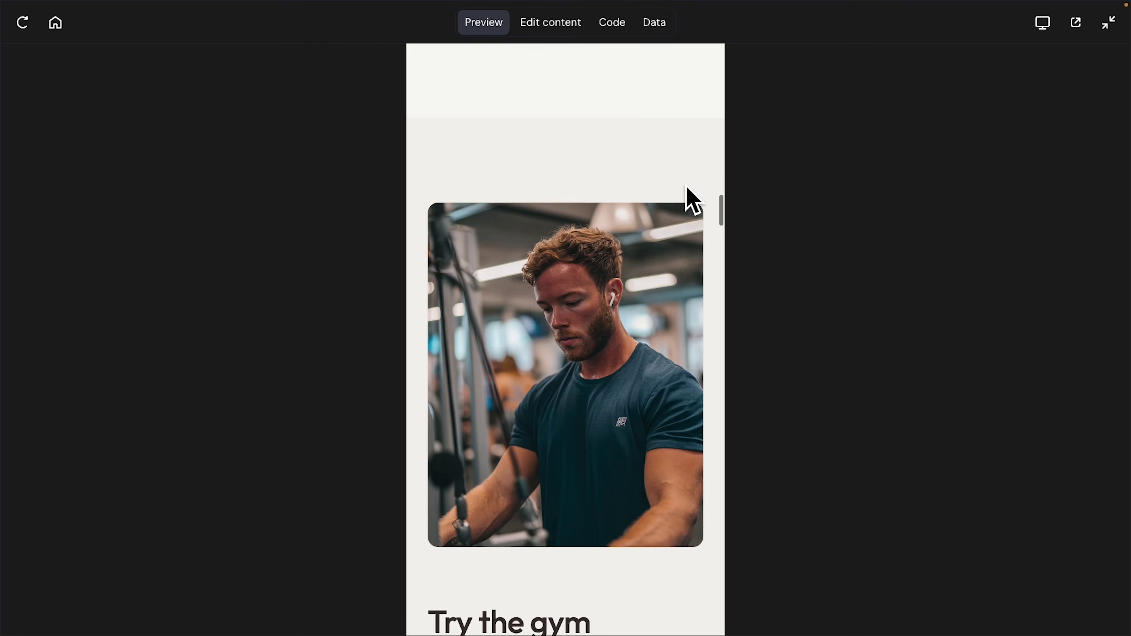
scroll(692, 201, down, 3)
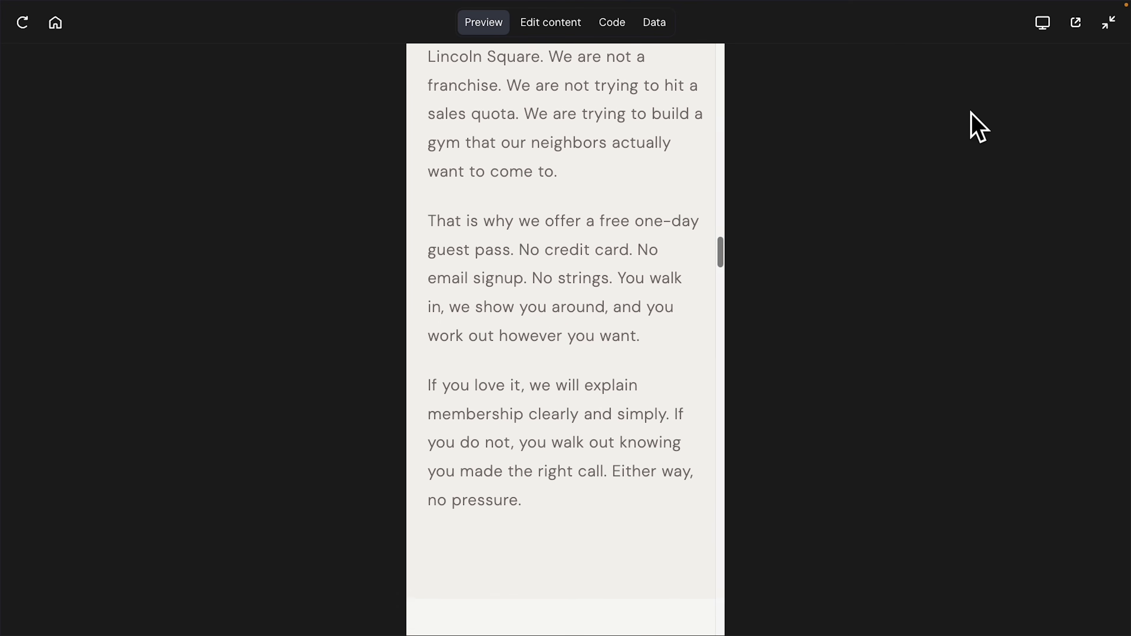
scroll(654, 182, down, 15)
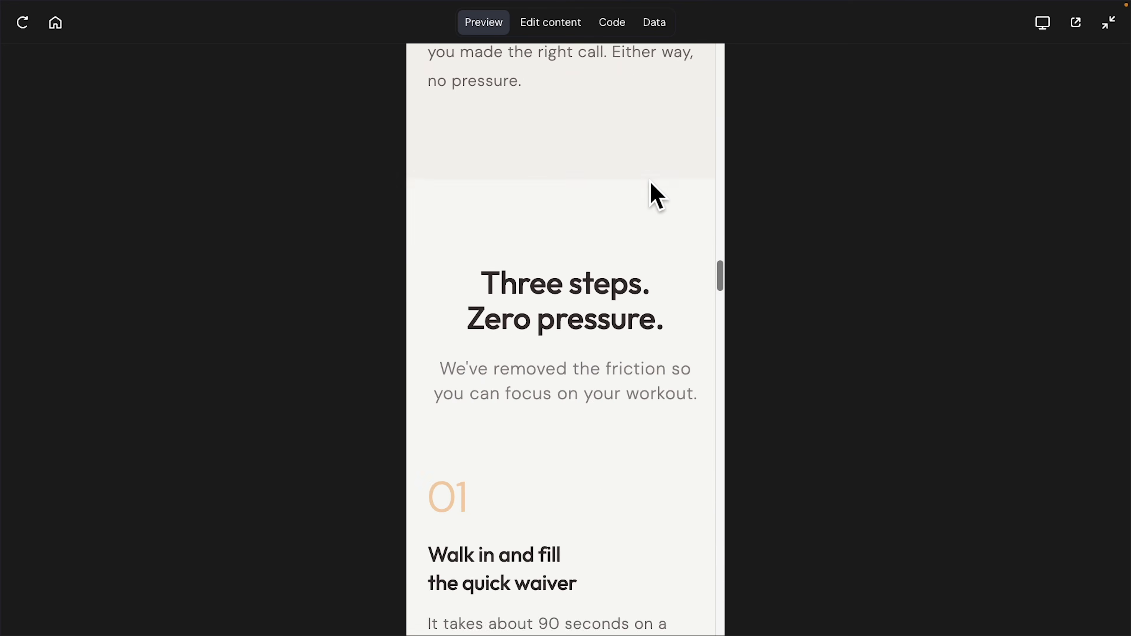
scroll(654, 196, down, 10)
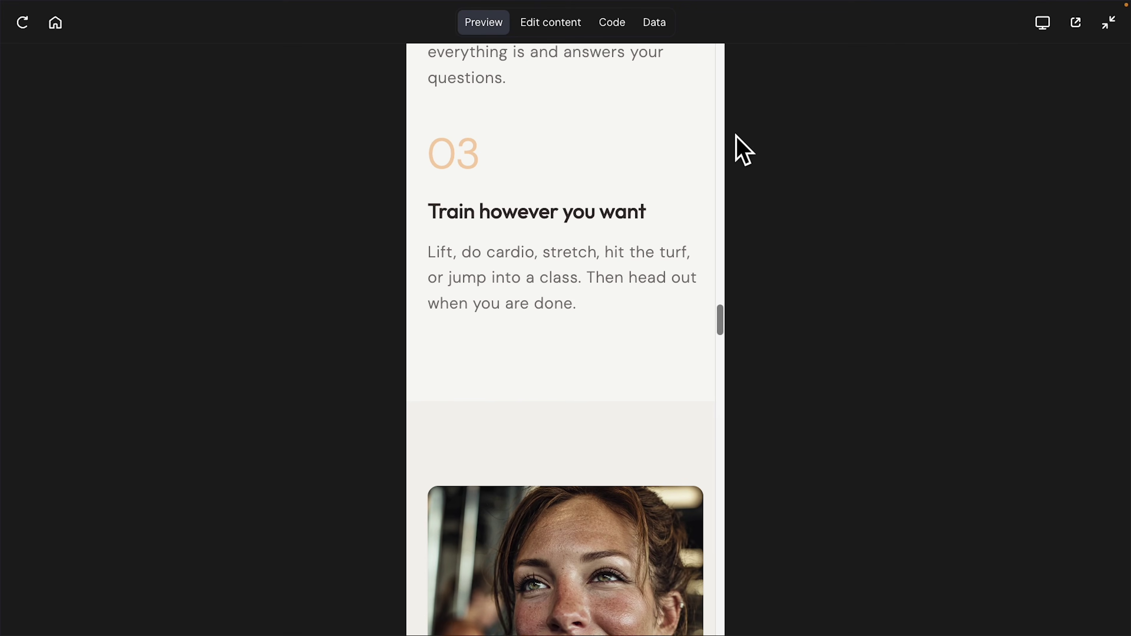
Step: Exit full-screen and review the rest of the mobile layout, from the "Feel comfortable again" section to the day pass form section
click(1107, 22)
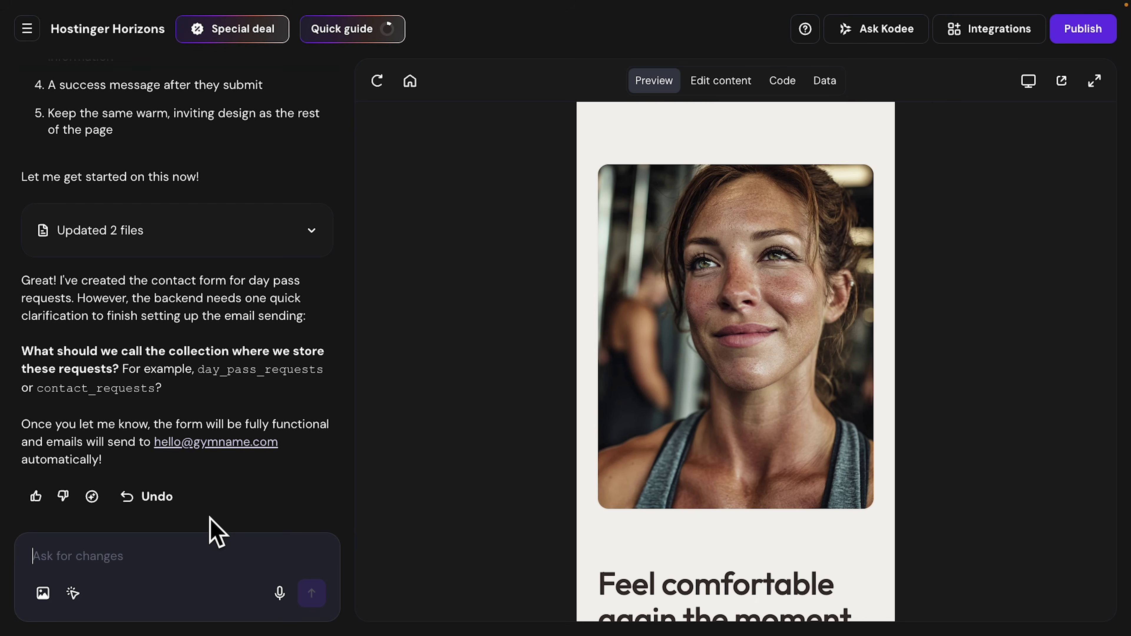
scroll(717, 474, down, 10)
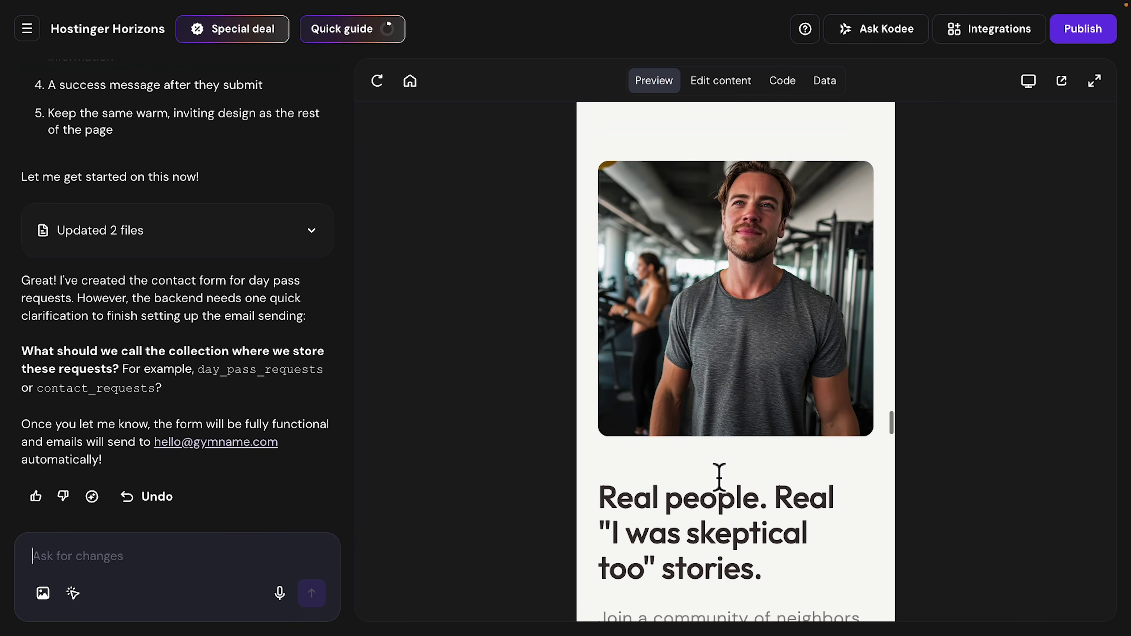
scroll(718, 475, down, 15)
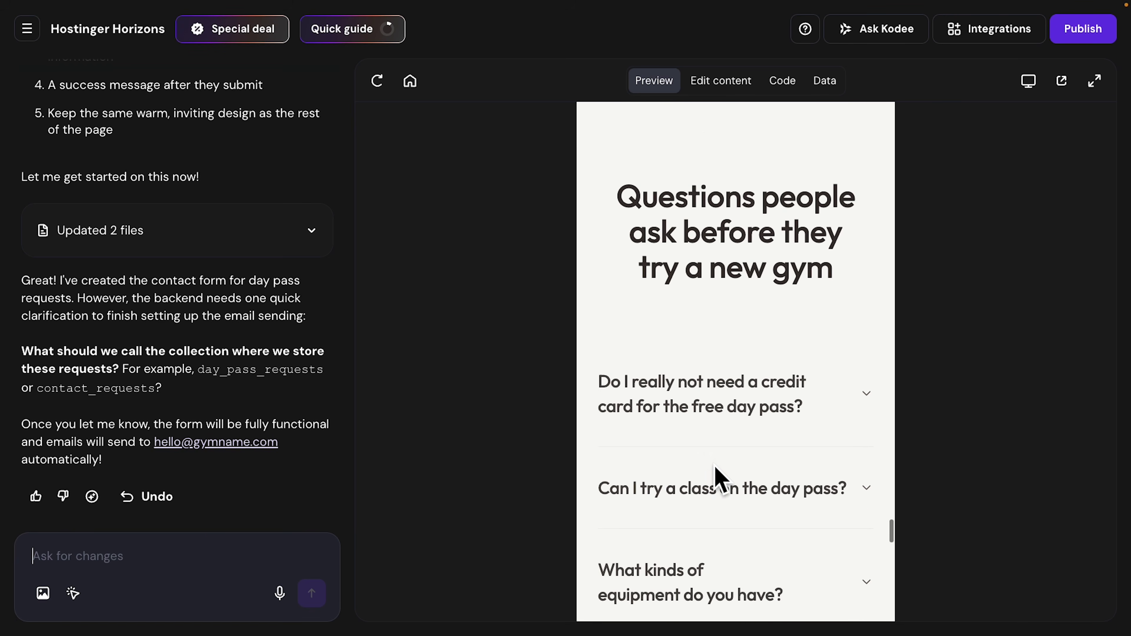
scroll(716, 474, down, 15)
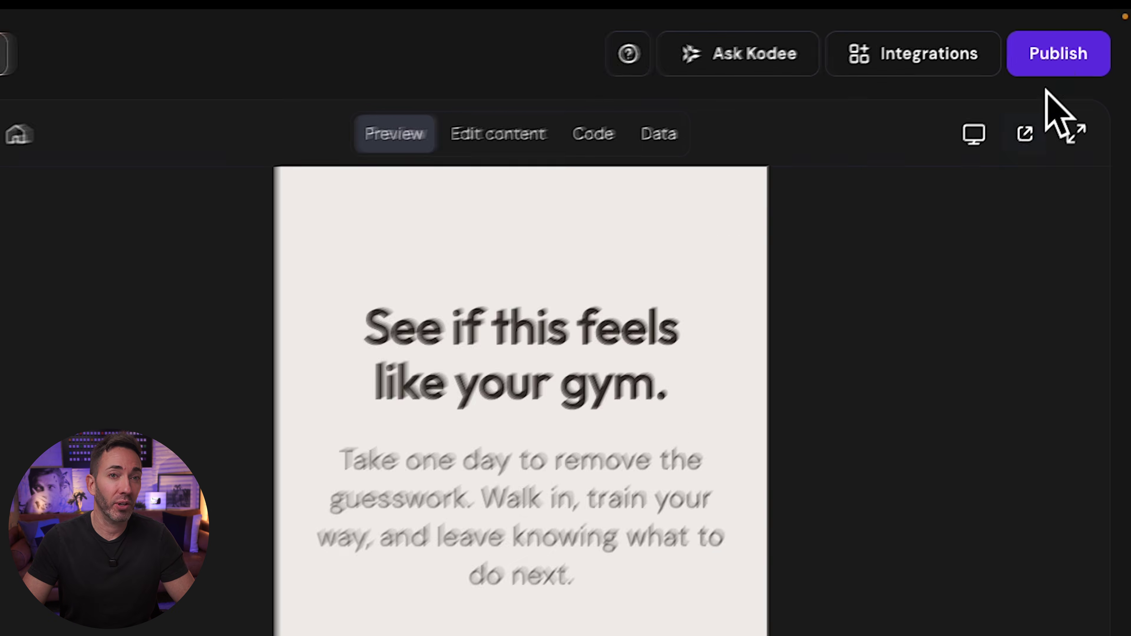
Step: Open the page's publishing options, then switch to Hostinger hPanel and open the domain portfolio
click(1042, 51)
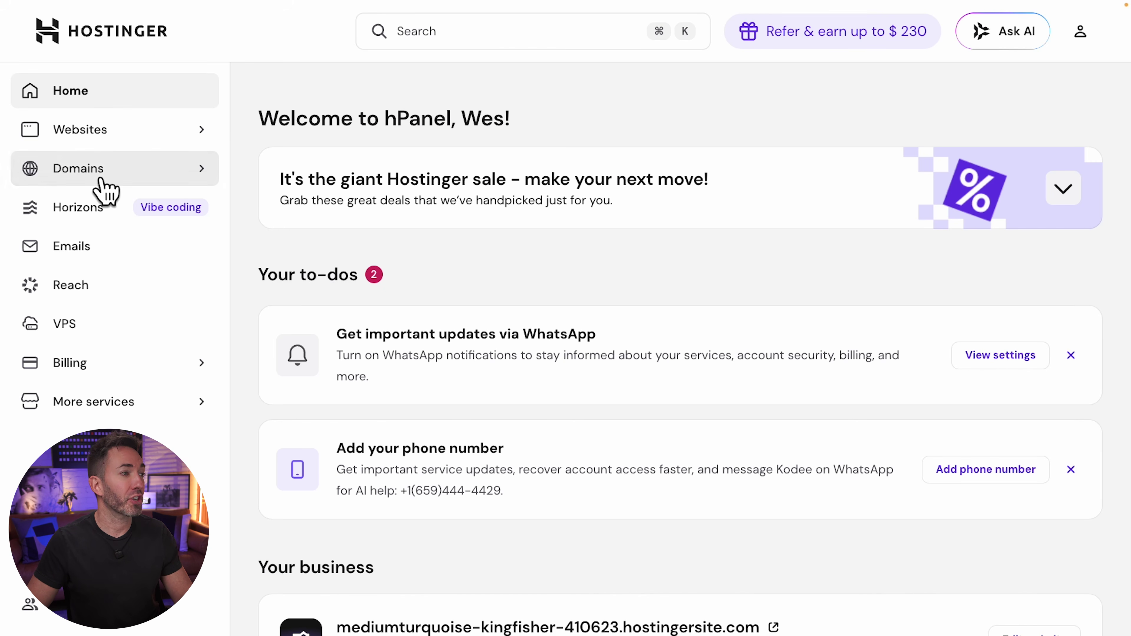
click(80, 174)
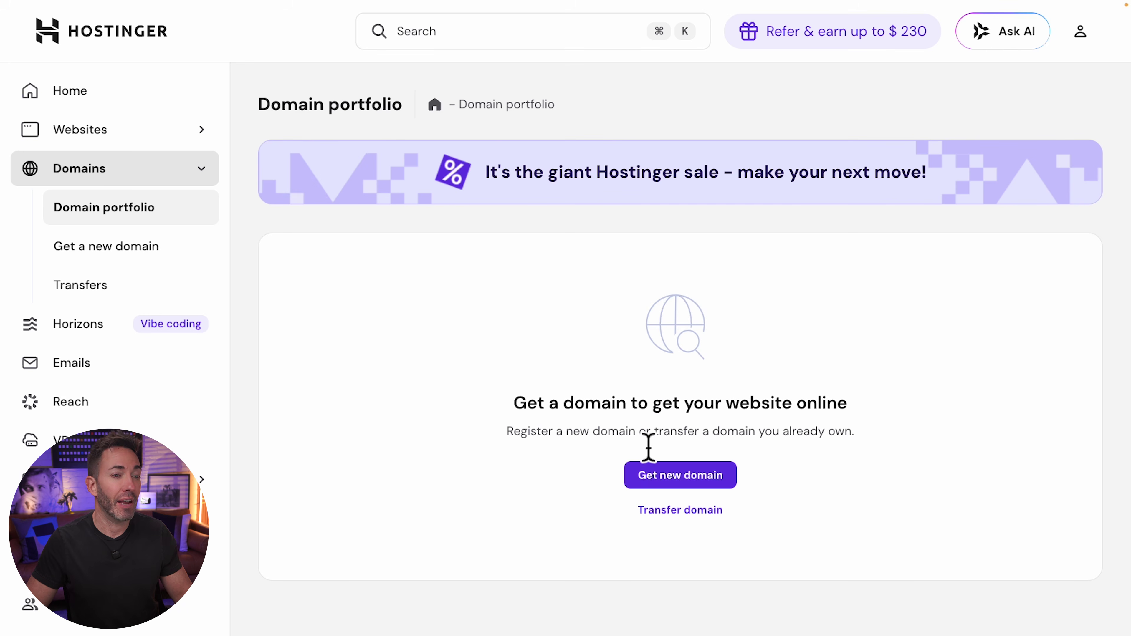